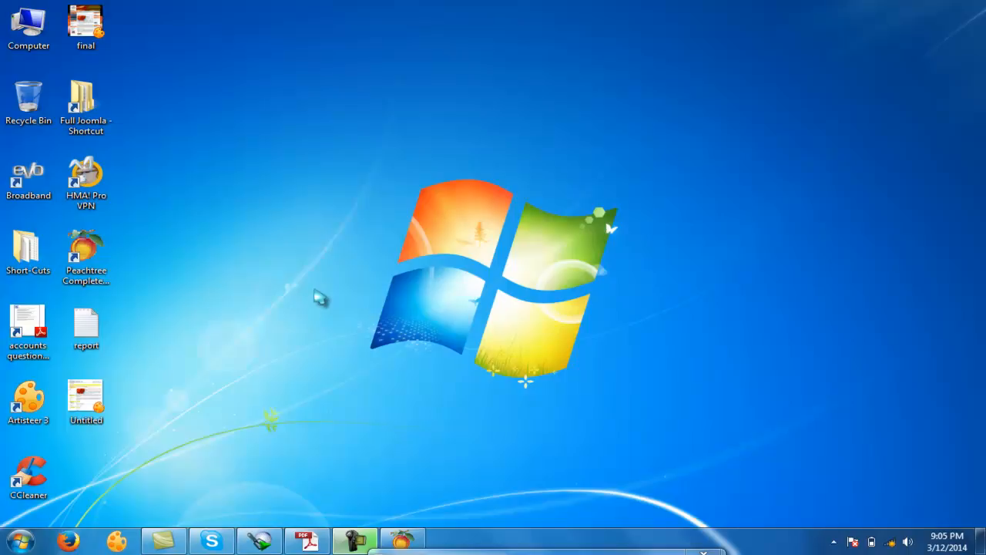
- Switch to Peachtree Accounting and save a new equity account with the ID "capital" in the chart of accounts
click(307, 540)
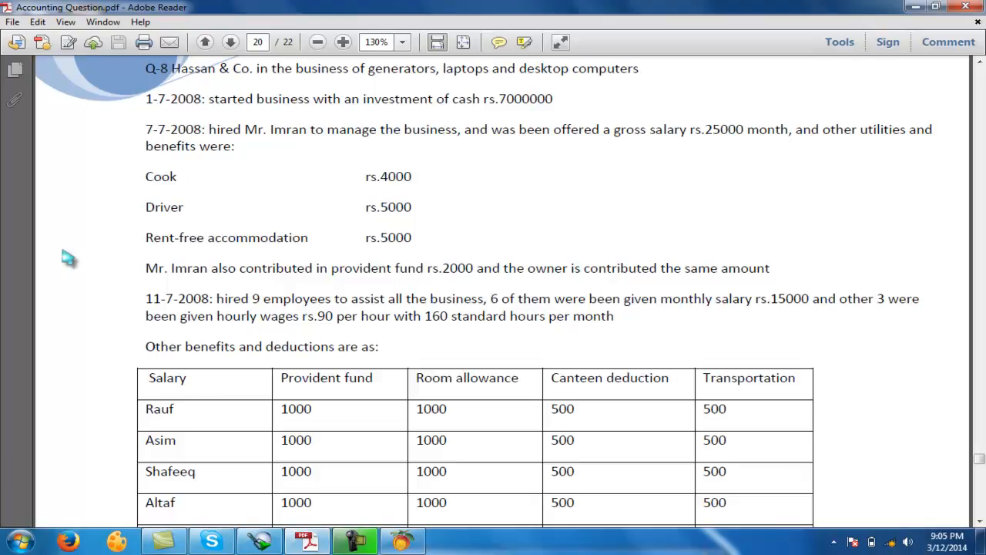
click(401, 541)
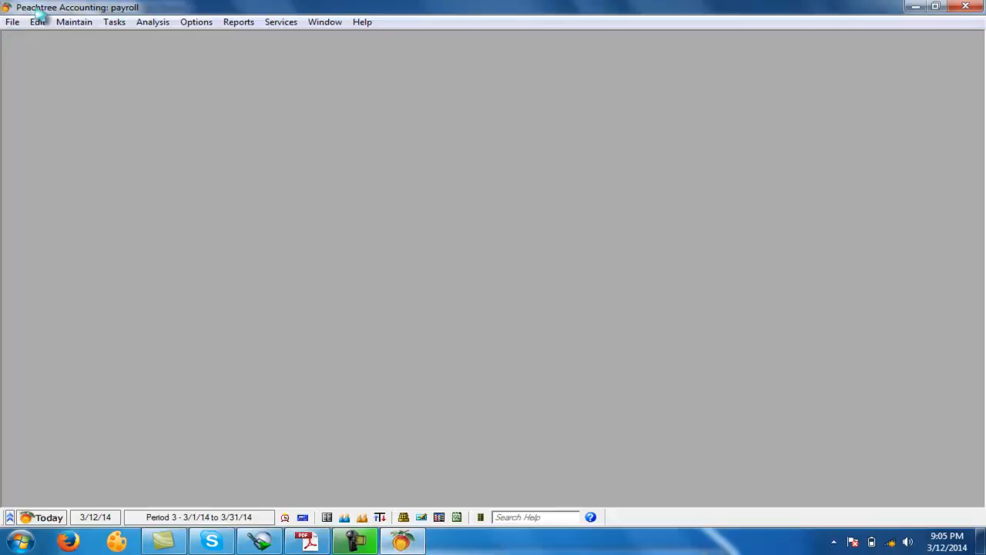
click(83, 23)
click(99, 89)
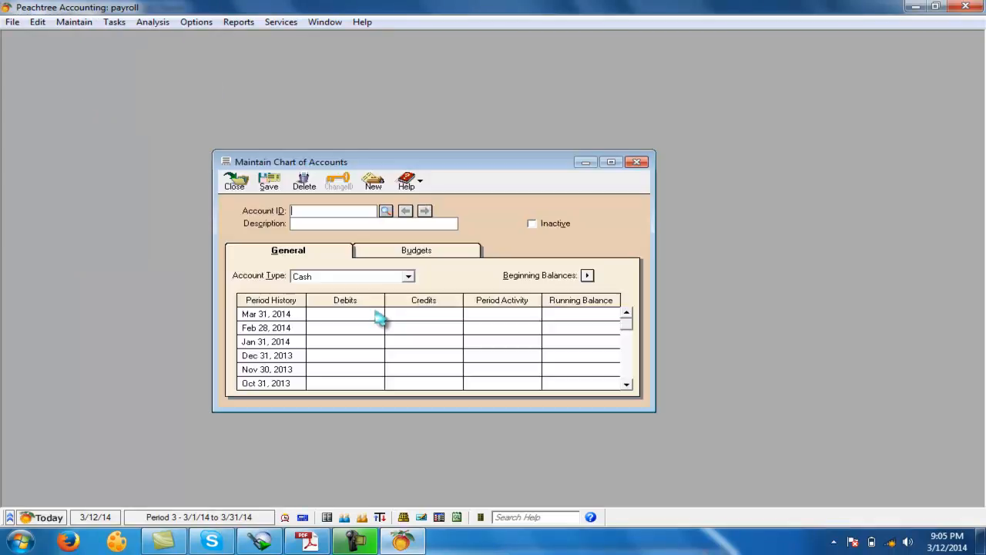
text(capita)
text(capital)
key(Tab)
key(e)
key(Tab)
key(alt+s)
- Save a new Accounts Payable account with "a/p" as both its account ID and description
text(a/p)
key(Tab)
text(a/p)
key(Tab)
key(a)
key(Tab)
key(alt+s)
- Save a new Accounts Receivable account with "a/r" as both its account ID and description
text(a/r)
key(Tab)
text(a/r)
key(Tab)
key(a)
key(Tab)
key(alt+s)
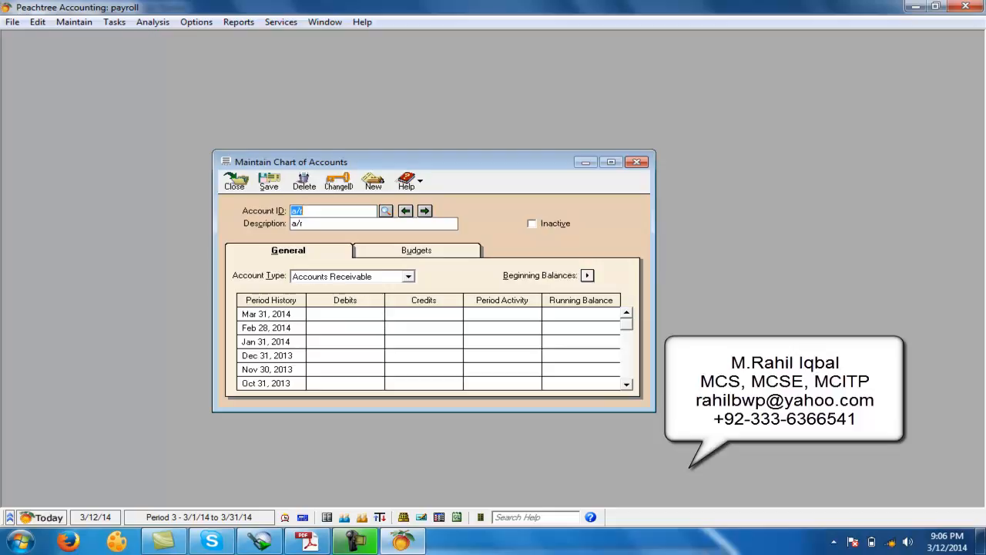
text(cashc)
key(Tab)
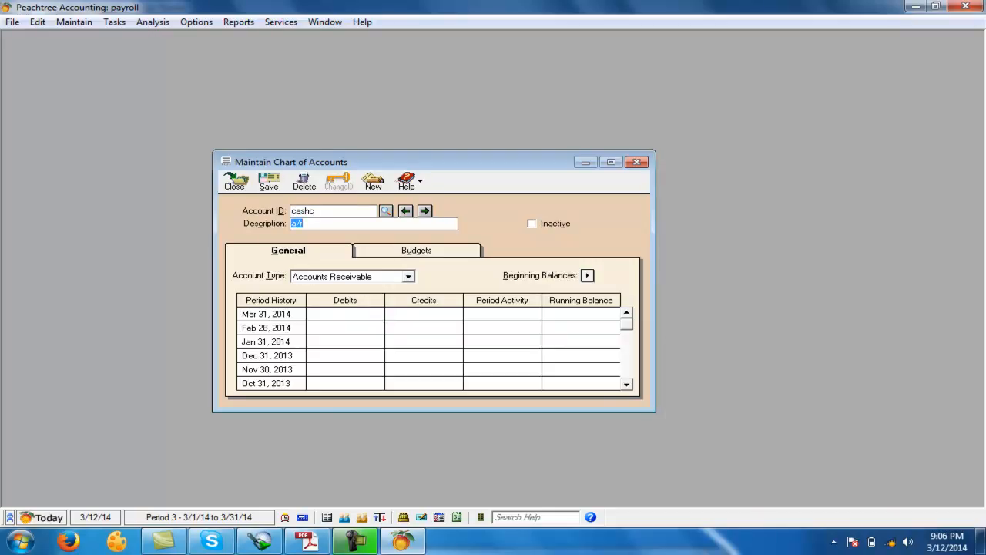
key(shift+Tab)
text(c)
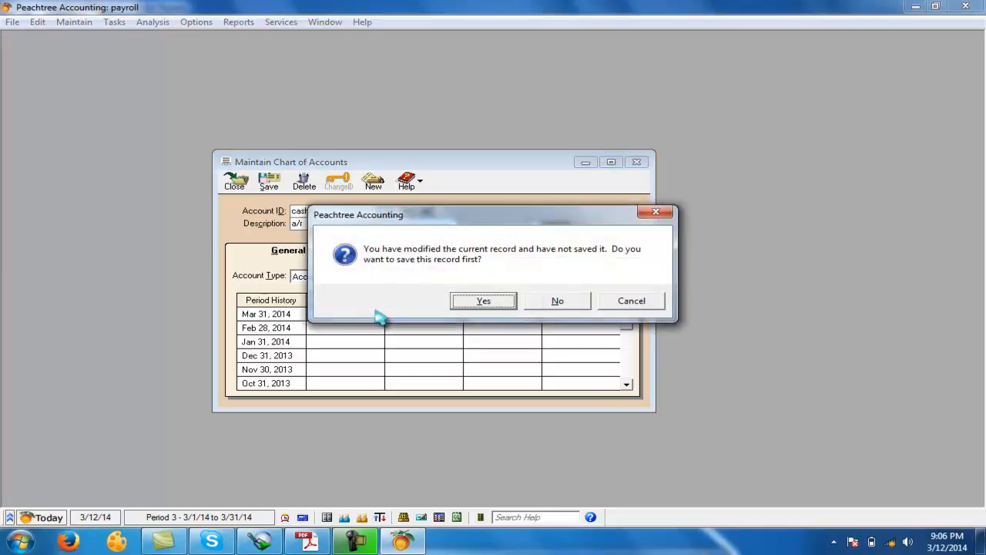
text(nash)
- Discard the unsaved record and create an account with ID and description "cash" and the Cash account type
key(Tab)
text(cashj)
key(Tab)
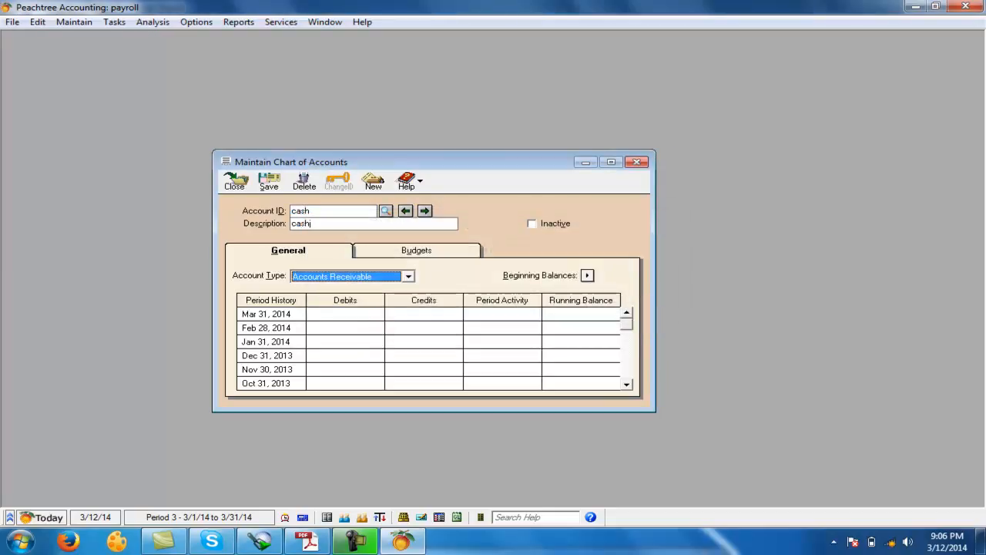
key(shift+Tab)
text(cash)
key(Tab)
key(c)
- Create another Cash-type account with "bank" as its account ID and description
key(shift+Tab)
key(shift+Tab)
text(bank)
key(Tab)
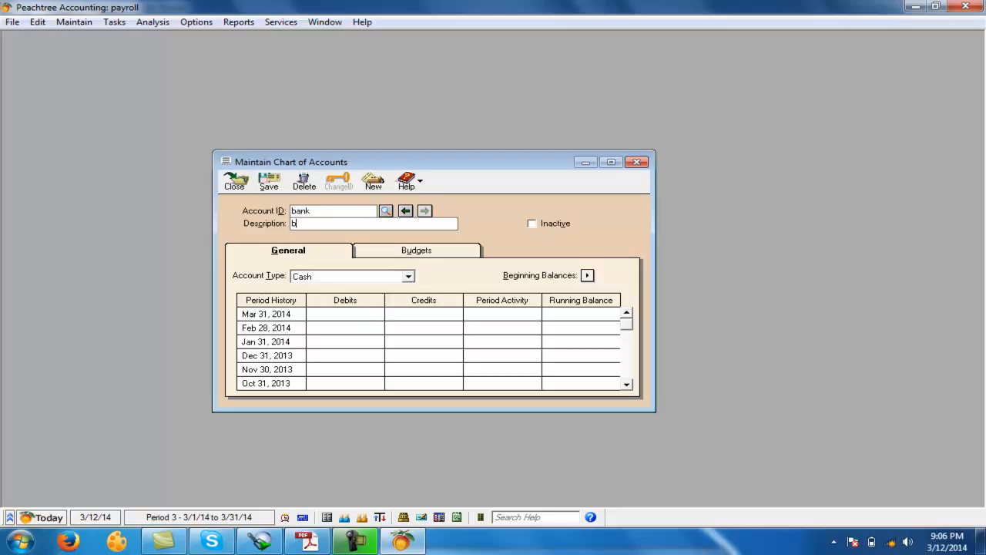
text(bank)
key(Tab)
- Add an account with "pl" as its account ID and description, choosing Expenses as the account type
key(shift+Tab)
key(shift+Tab)
text(pl)
key(Tab)
text(pl)
key(Tab)
key(e)
key(e)
key(e)
key(e)
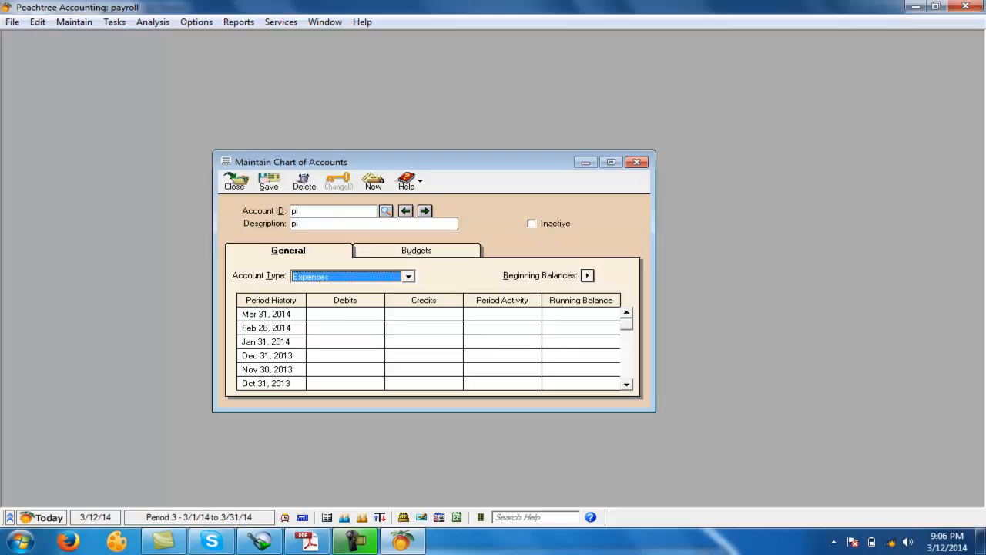
key(Tab)
key(Tab)
key(Return)
- Change the "pl" account's type to Equity-Retained Earnings and close the chart of accounts
key(e)
key(e)
key(e)
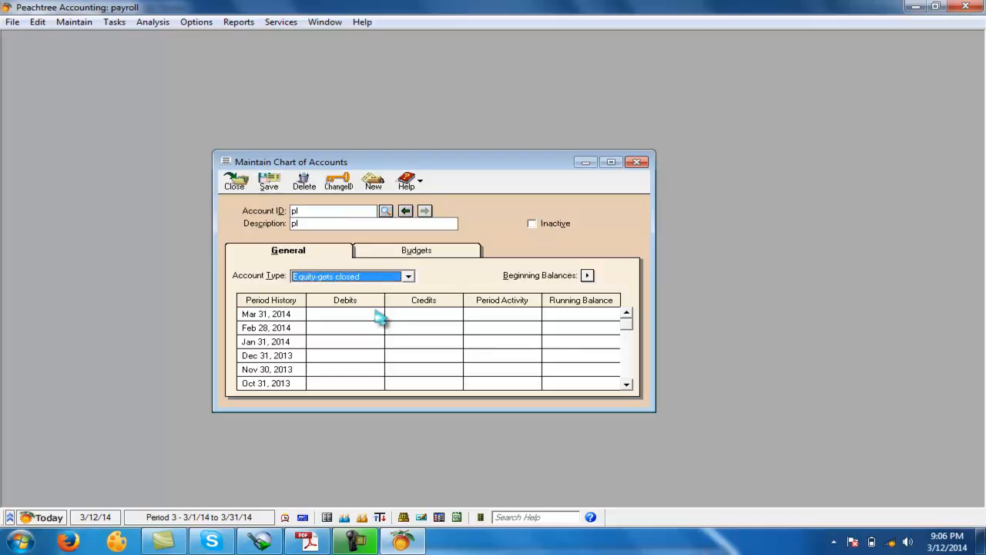
key(Tab)
key(Tab)
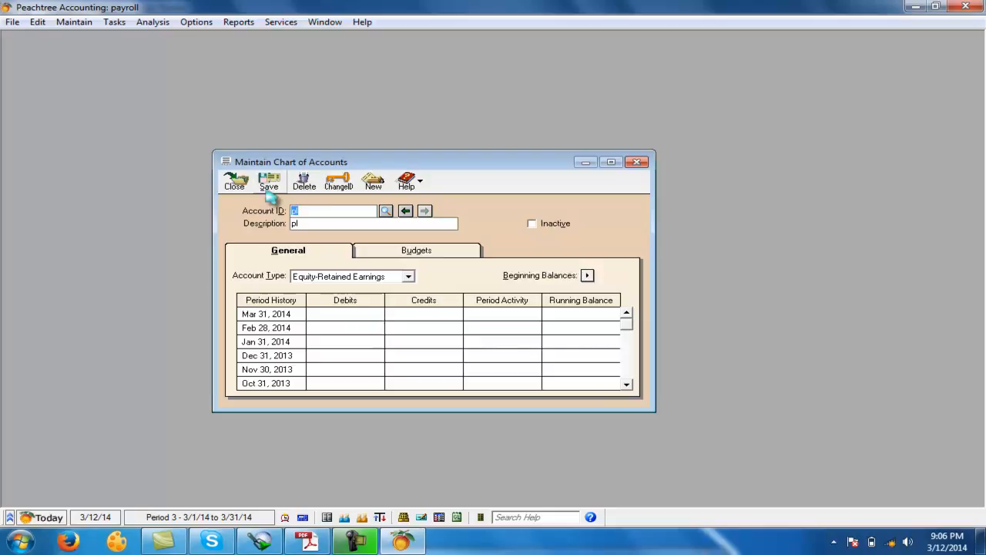
click(234, 184)
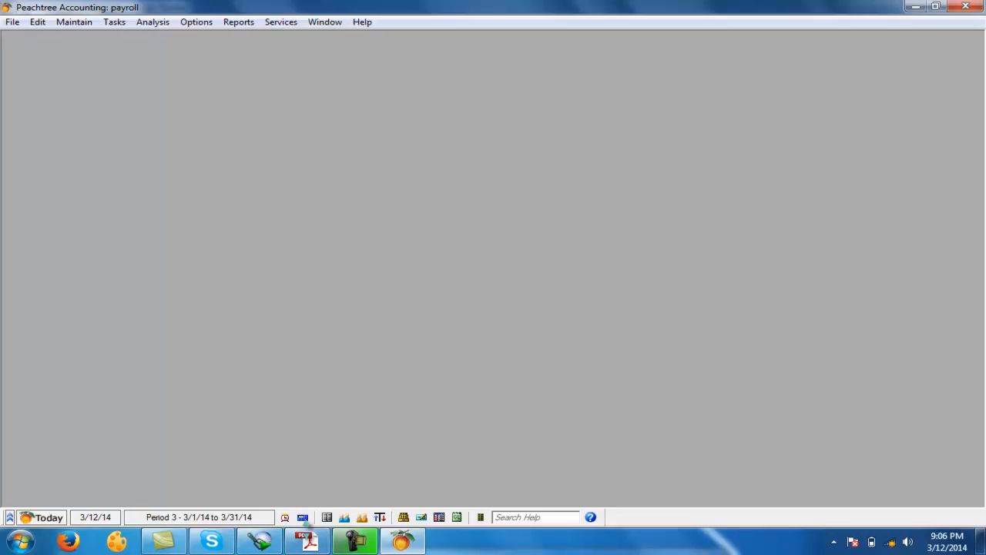
- Start a general journal entry that debits the cash account with the question's opening investment of 7000000
click(309, 541)
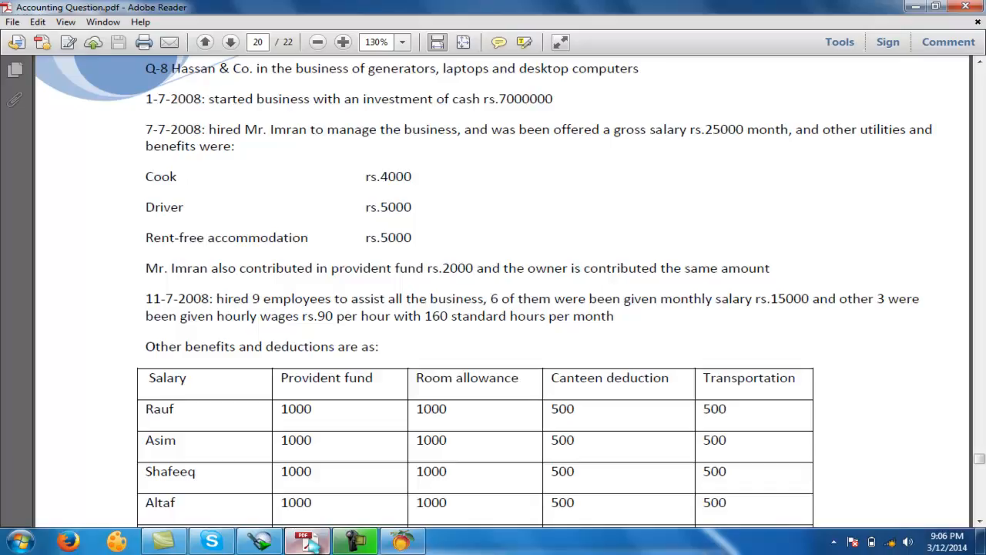
click(385, 535)
click(116, 22)
click(165, 341)
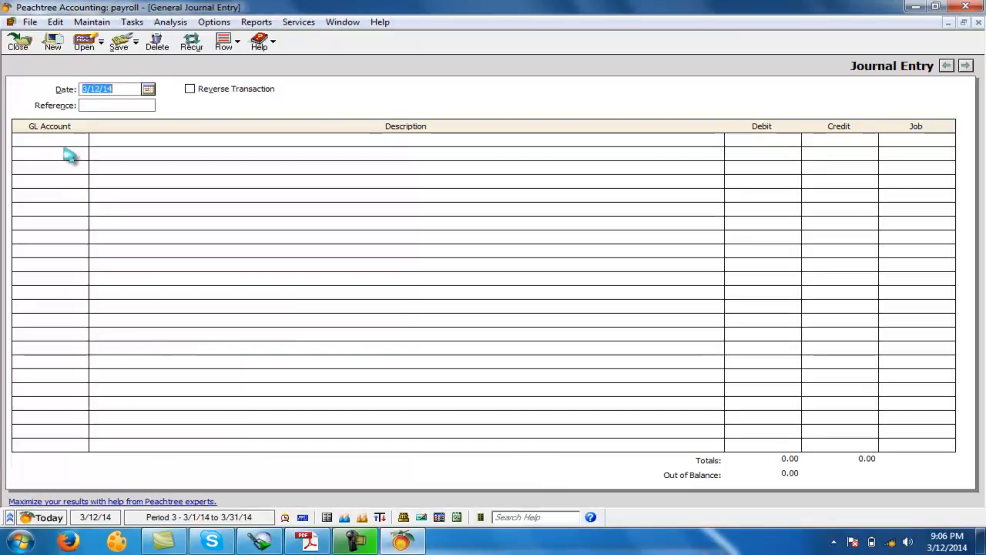
text(cash)
key(Tab)
key(Tab)
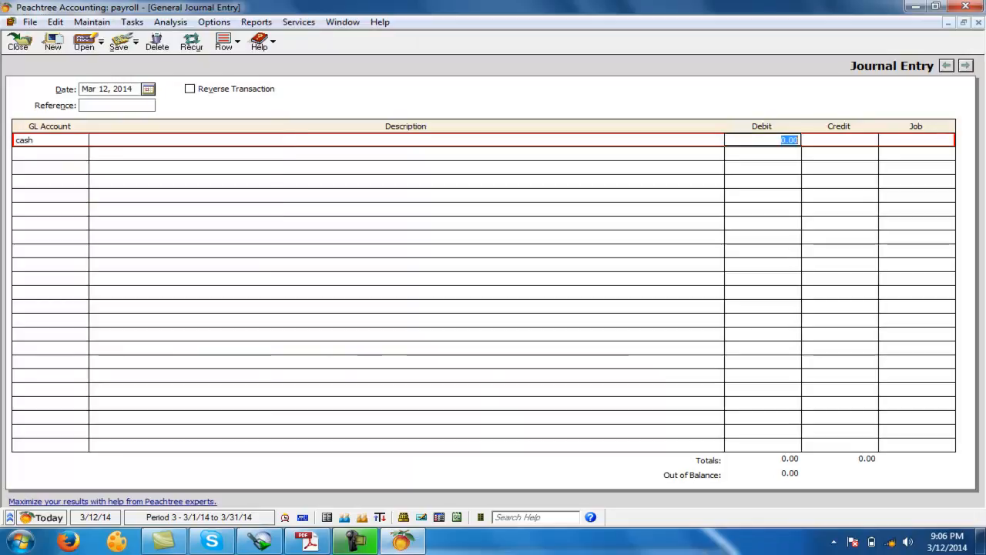
text(7000000)
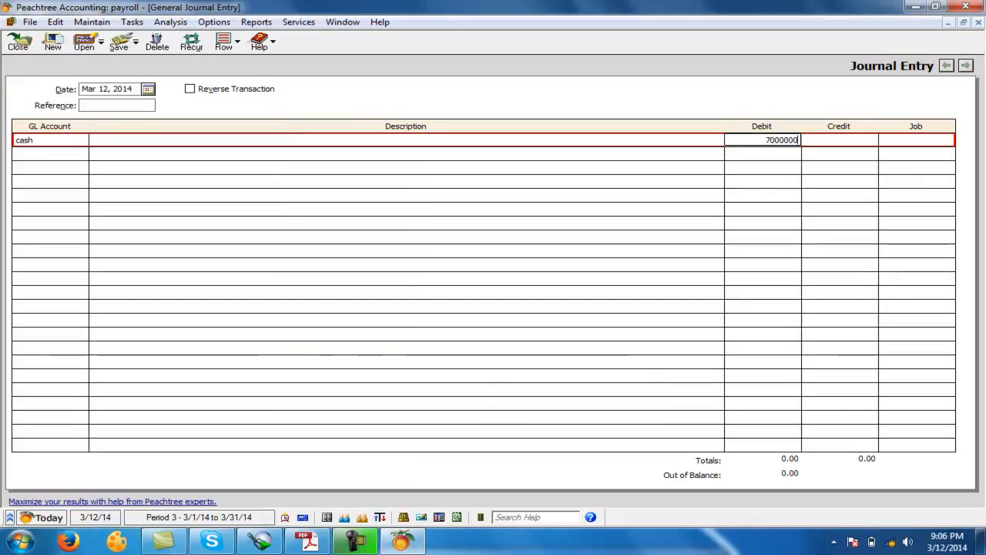
key(Return)
- Credit the capital account with 7000000, save the journal entry and close the general journal
text(capital)
key(Tab)
key(Tab)
key(Tab)
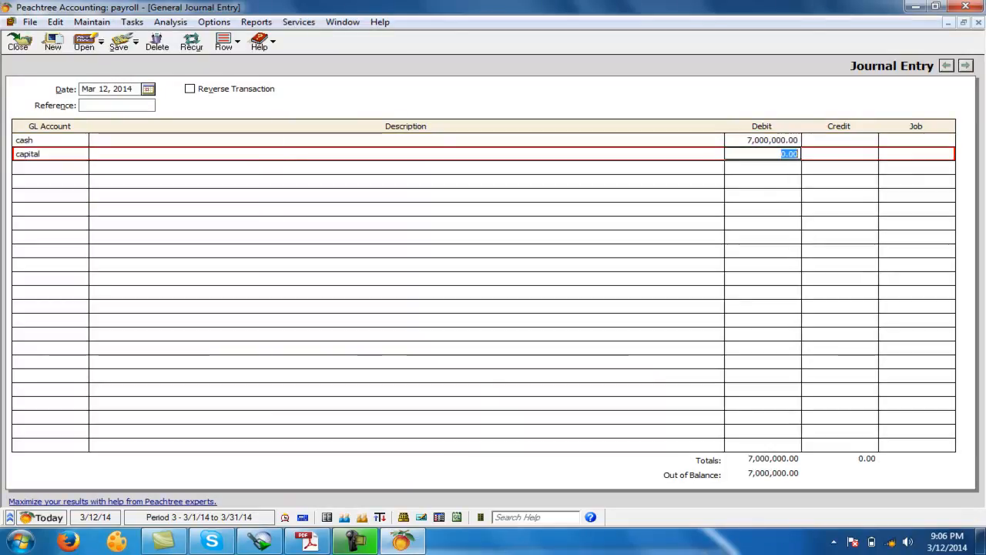
text(7000000)
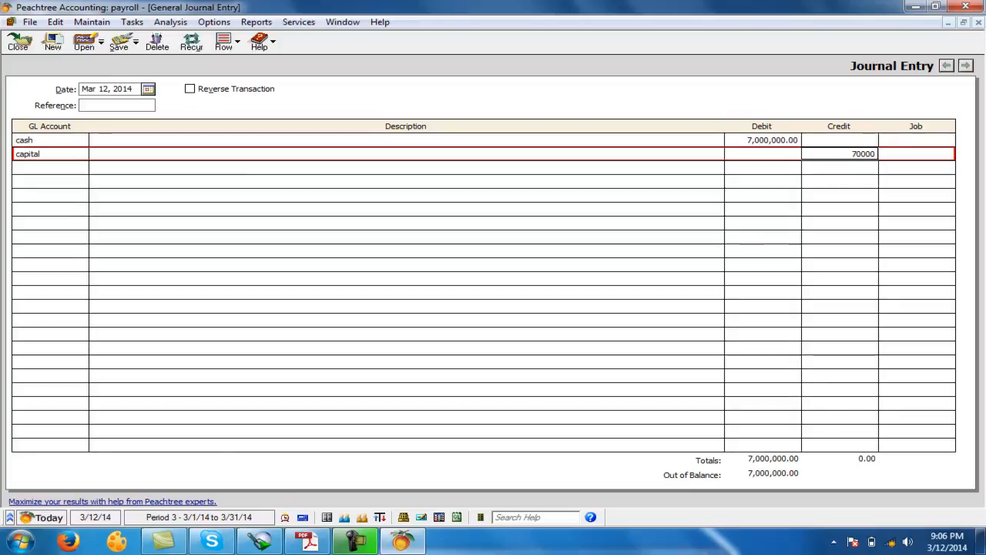
key(Tab)
key(Tab)
click(119, 42)
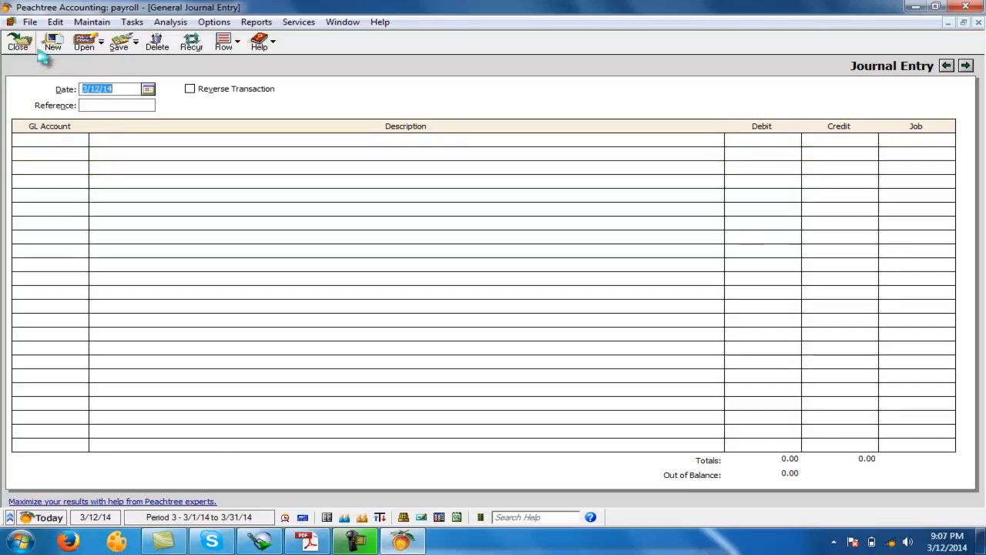
click(18, 42)
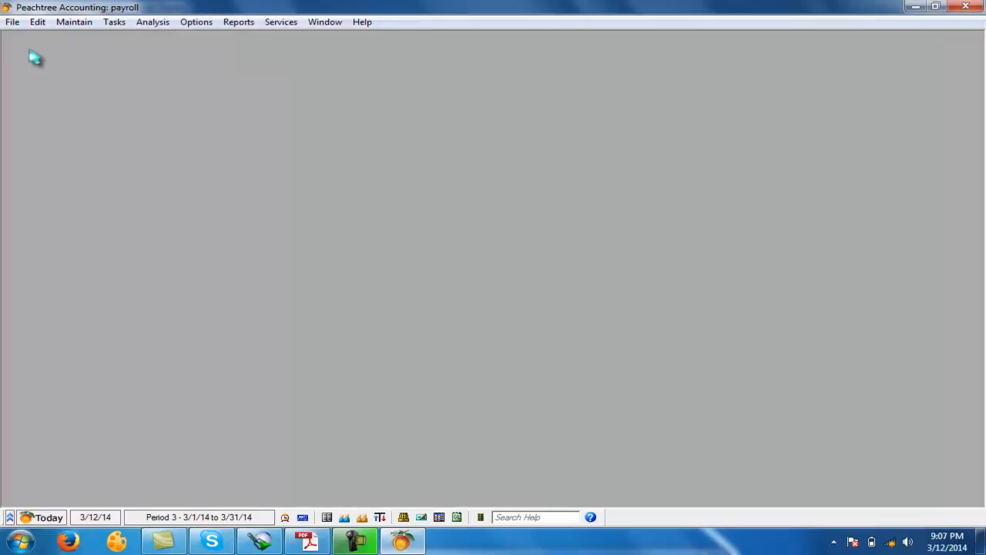
- Switch to the accounting question PDF and examine the hired manager's gross salary, benefits and provident fund contribution
click(323, 542)
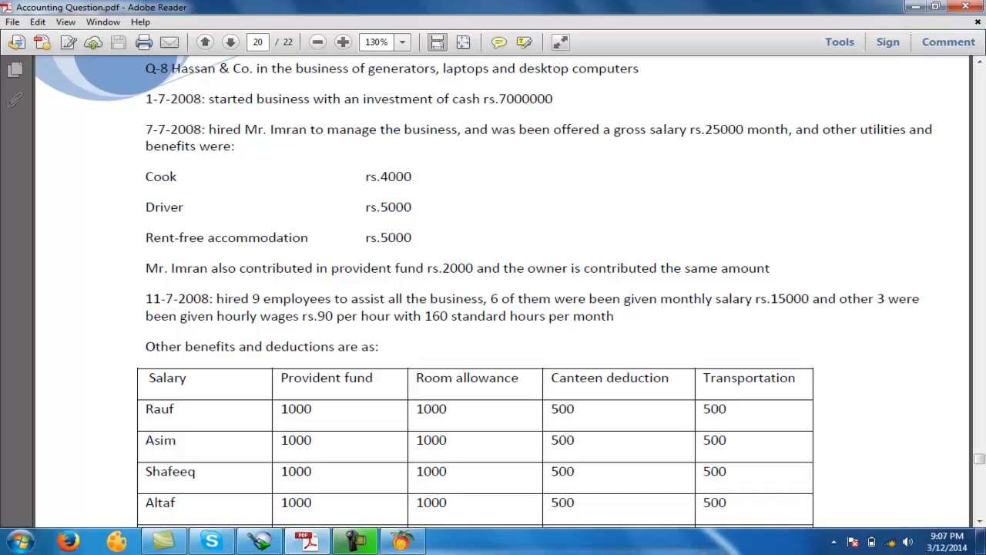
drag(242, 130, 364, 129)
drag(613, 129, 744, 130)
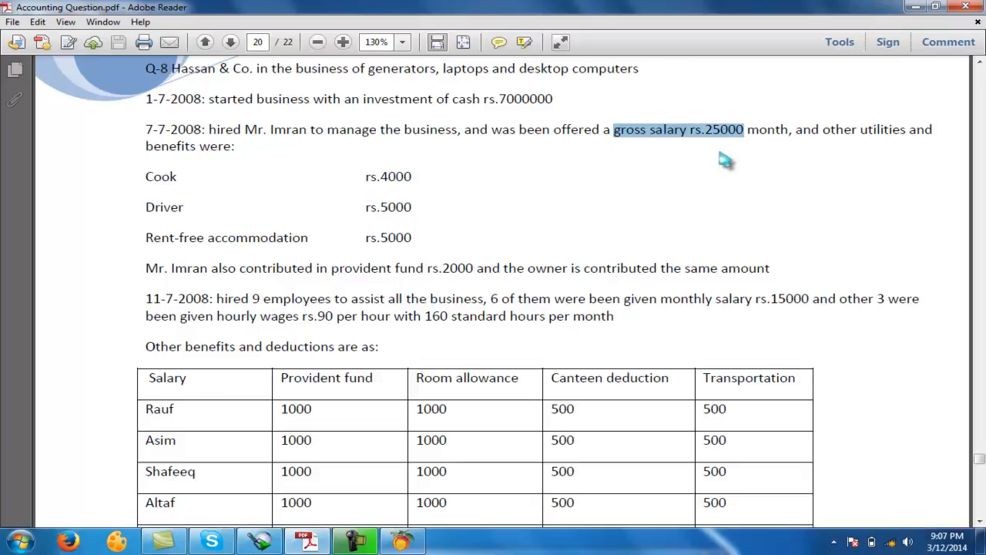
drag(868, 130, 891, 129)
click(154, 178)
drag(387, 176, 404, 177)
click(157, 208)
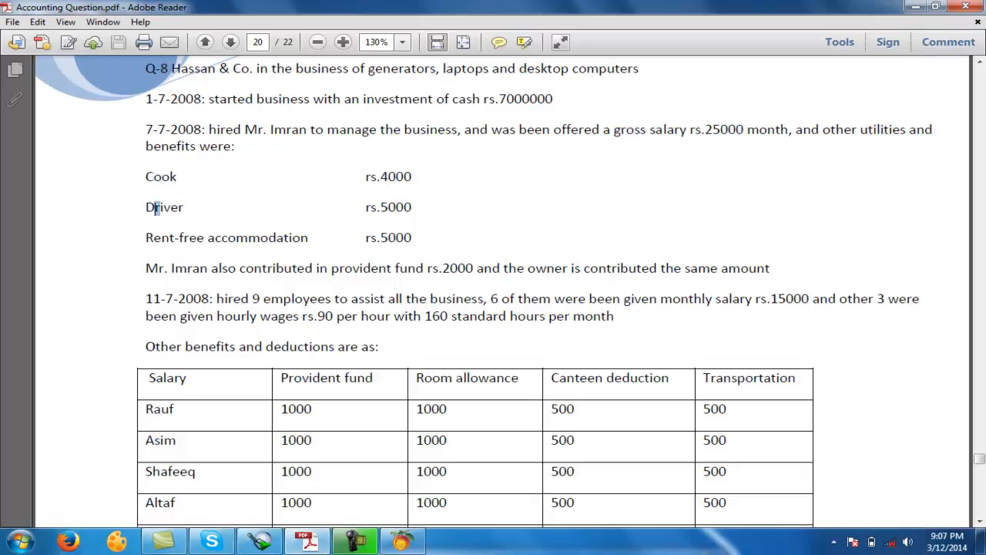
drag(412, 207, 404, 238)
triple_click(162, 239)
drag(711, 129, 747, 129)
drag(388, 177, 413, 207)
drag(388, 238, 404, 238)
drag(192, 268, 208, 268)
drag(442, 268, 467, 269)
drag(245, 130, 307, 129)
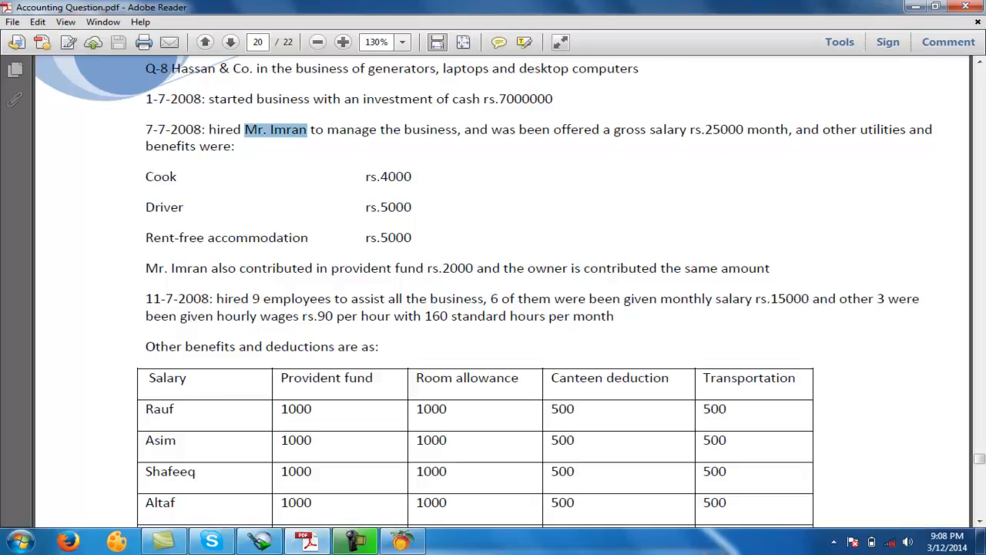
- Examine the 11-7-2008 entry for the number of employees hired, their monthly salary, hourly wages and standard hours
drag(216, 298, 332, 299)
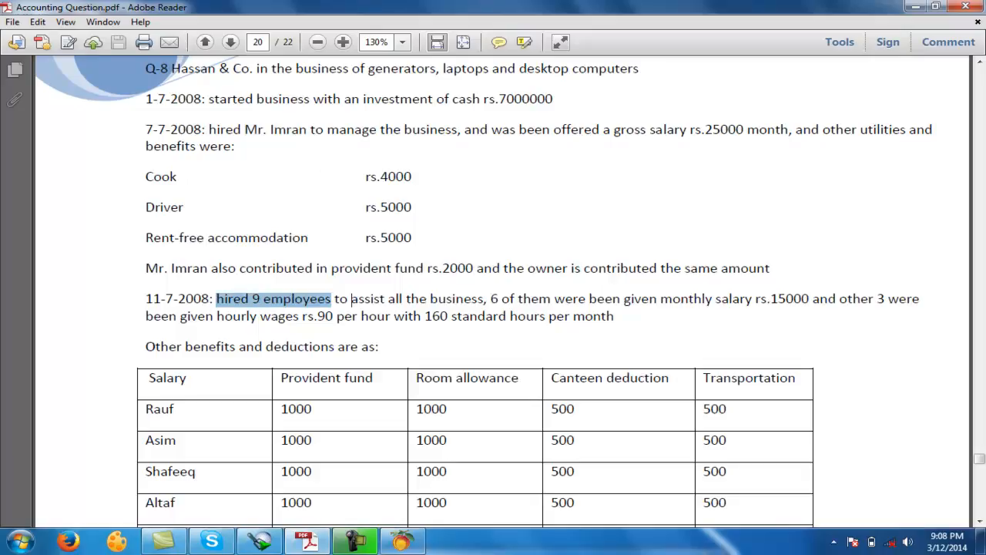
drag(483, 299, 350, 299)
drag(490, 299, 810, 299)
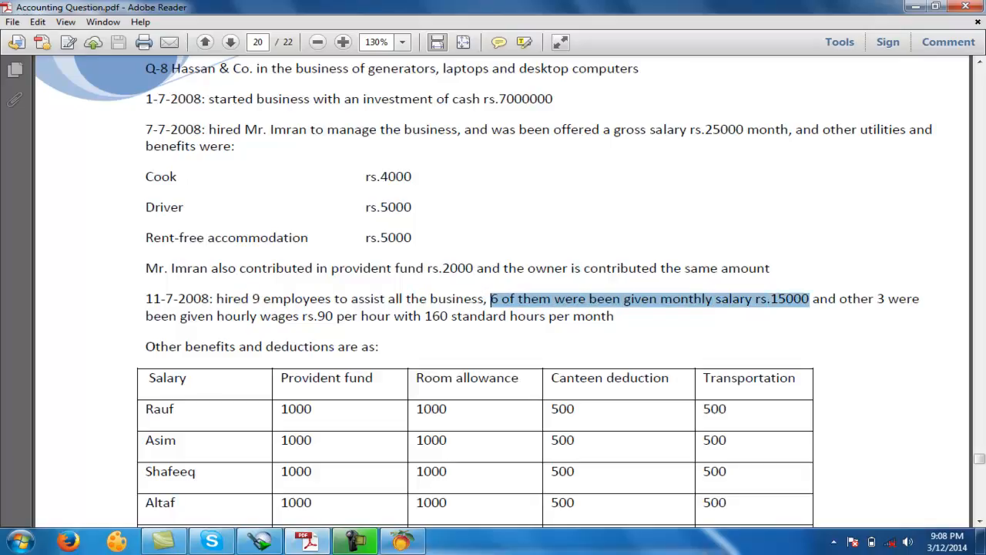
drag(875, 299, 920, 298)
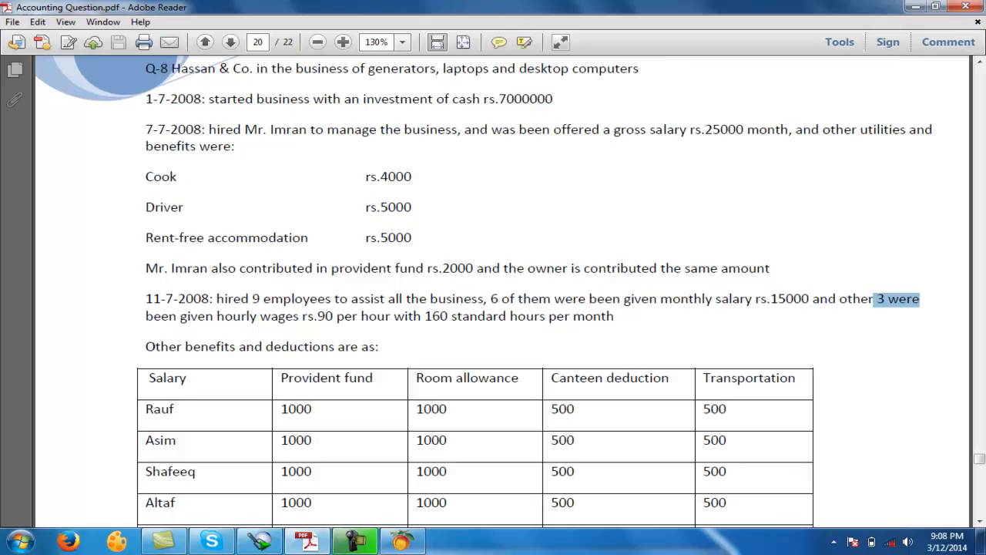
drag(314, 316, 358, 315)
drag(424, 316, 506, 316)
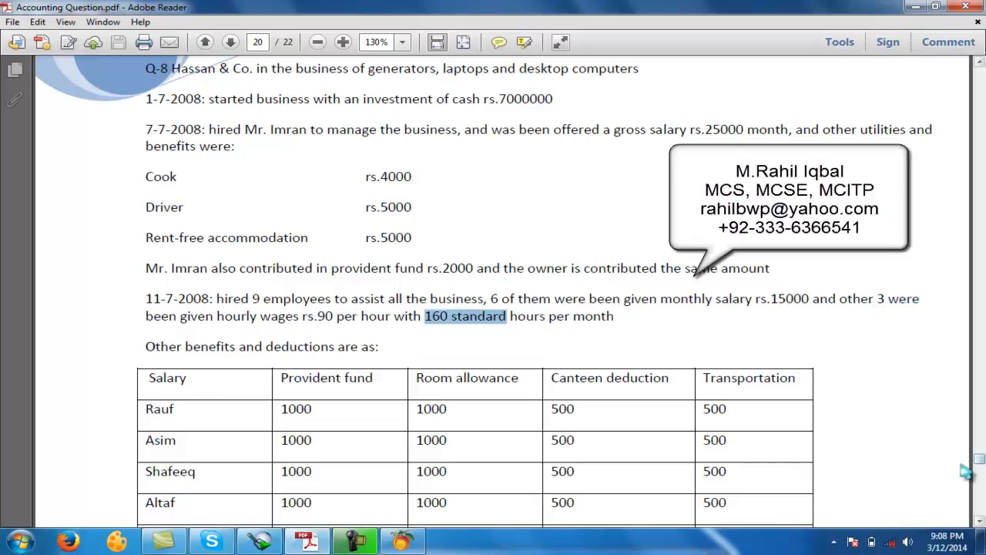
drag(332, 299, 254, 299)
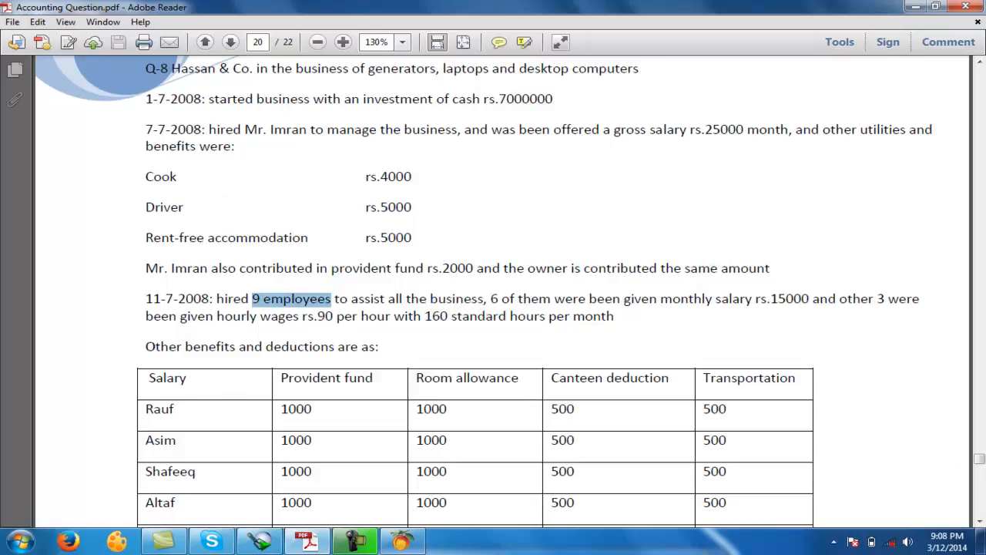
drag(252, 299, 263, 299)
- Examine the employees' provident fund, room allowance, canteen deduction and transportation amounts, and the owner's matching provident fund contribution
scroll(396, 407, down, 1)
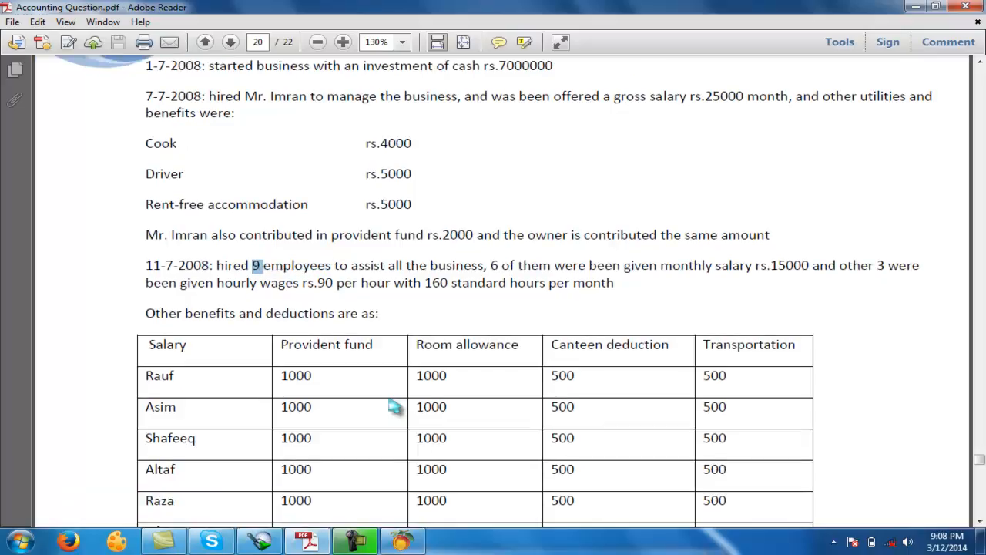
drag(280, 345, 520, 344)
drag(439, 375, 446, 375)
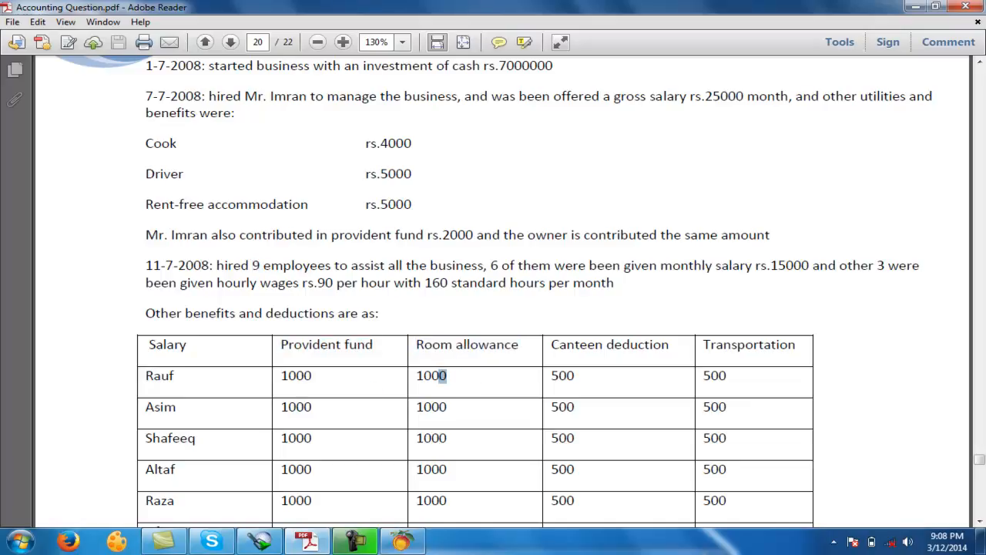
drag(551, 344, 668, 345)
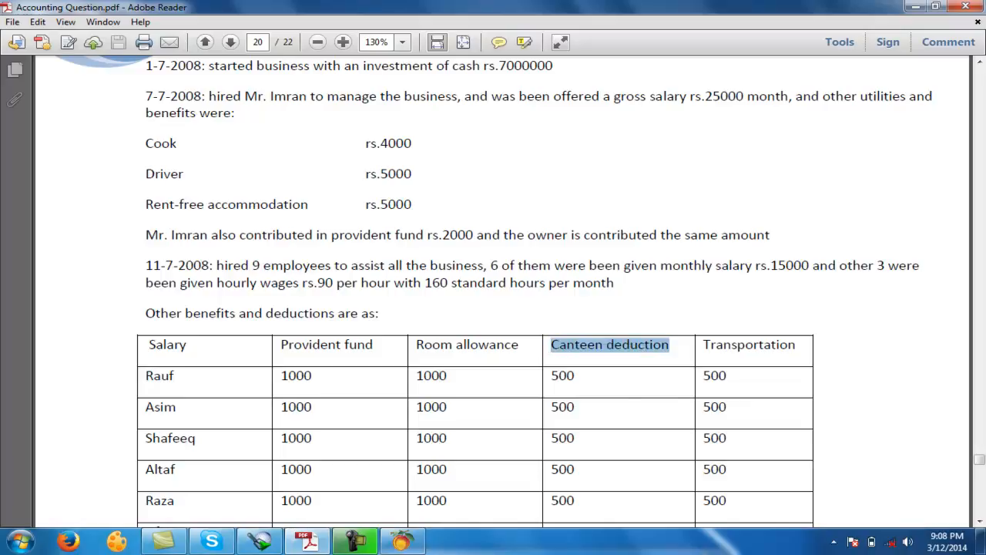
drag(551, 375, 575, 375)
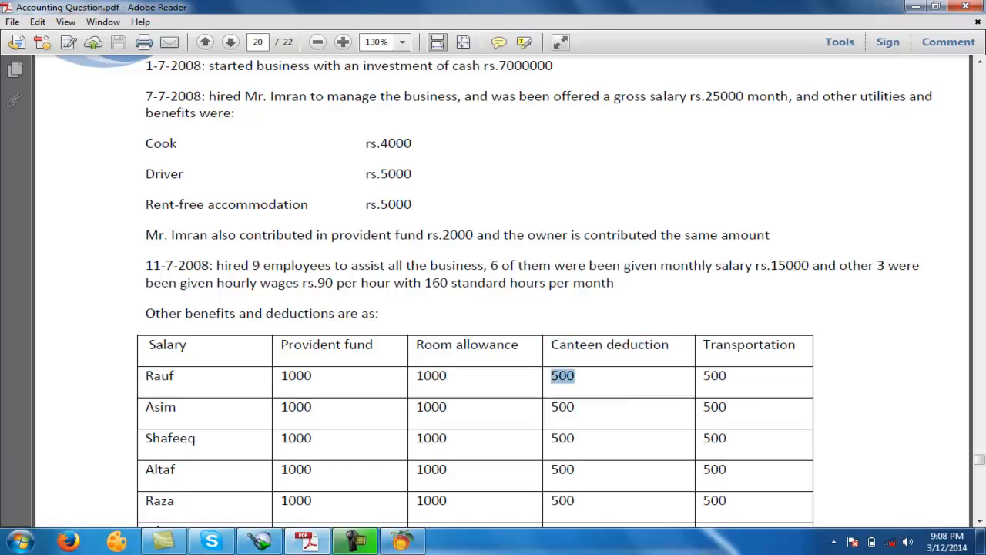
drag(703, 344, 795, 344)
drag(703, 375, 718, 375)
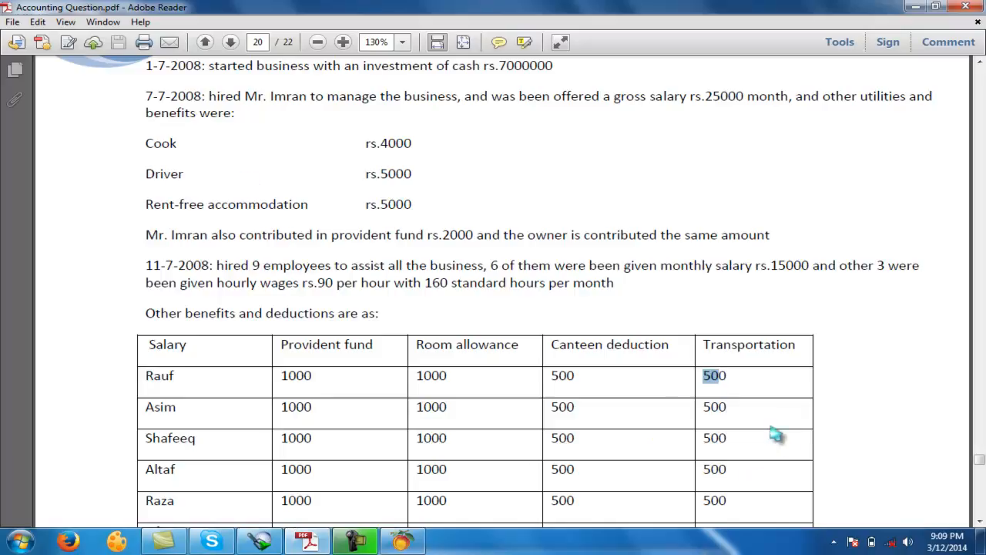
drag(711, 376, 726, 376)
drag(583, 234, 769, 234)
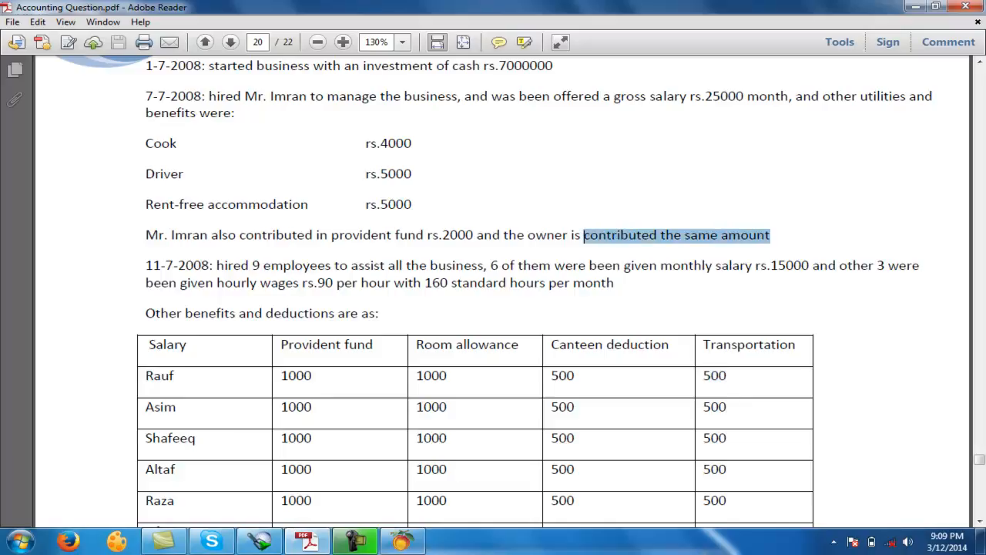
- Review the manager's gross salary, cook, driver, accommodation and provident fund items, plus the canteen deduction and transportation columns, in the question
click(629, 236)
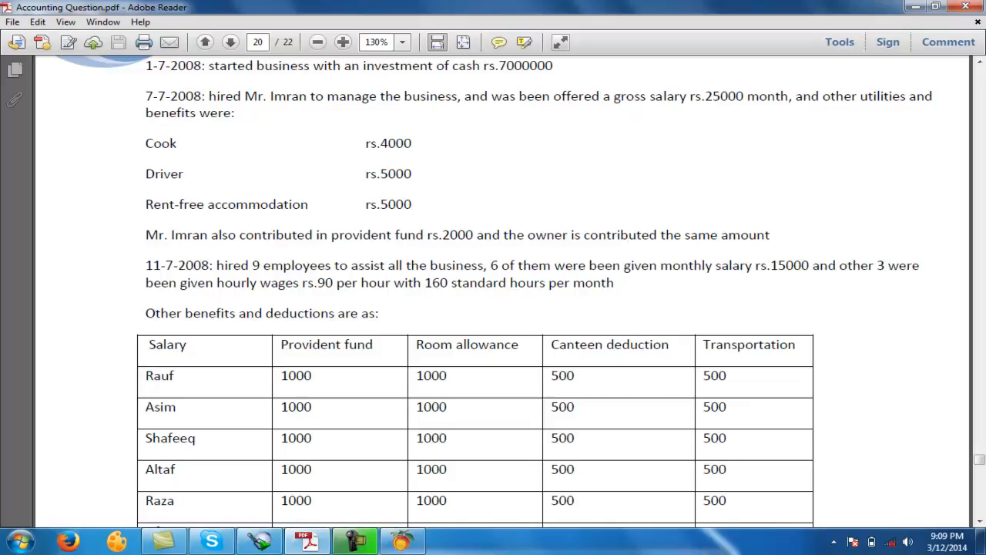
drag(614, 96, 686, 97)
drag(146, 144, 185, 175)
drag(153, 206, 309, 206)
drag(172, 234, 424, 234)
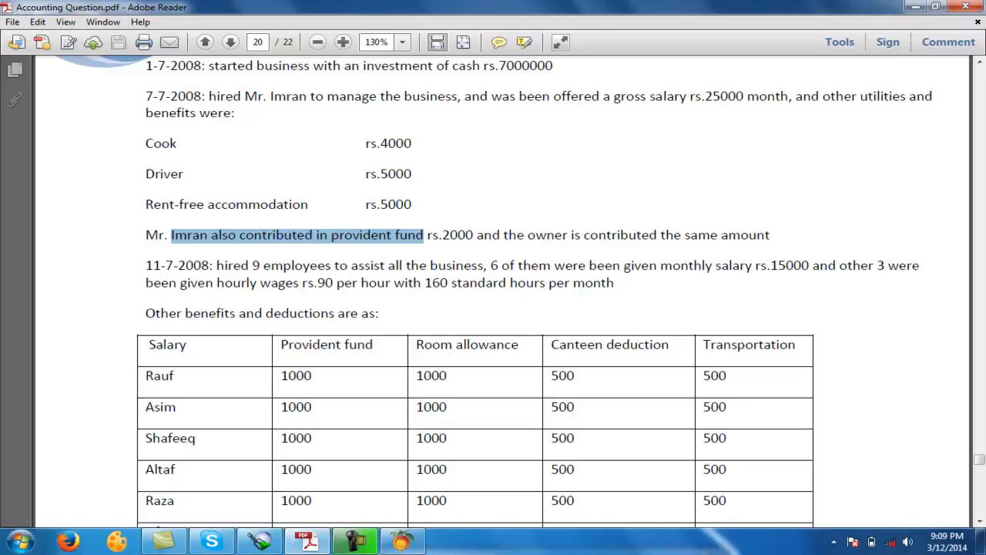
drag(552, 345, 764, 345)
- Switch to Peachtree and add a chart of accounts entry "gross salary" with the same description and type Expenses, then save it
click(405, 542)
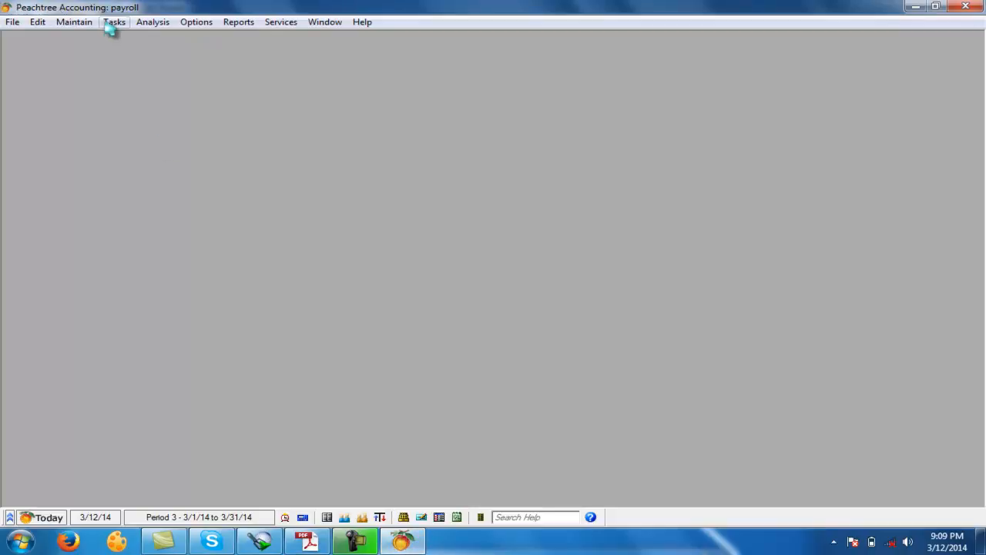
click(74, 22)
click(85, 89)
text(gross salary)
key(Tab)
text(gross salary)
key(Tab)
key(e)
key(e)
key(e)
key(e)
key(Tab)
key(Tab)
key(Return)
- Create and save an Expenses account with the ID and description "cook"
text(co)
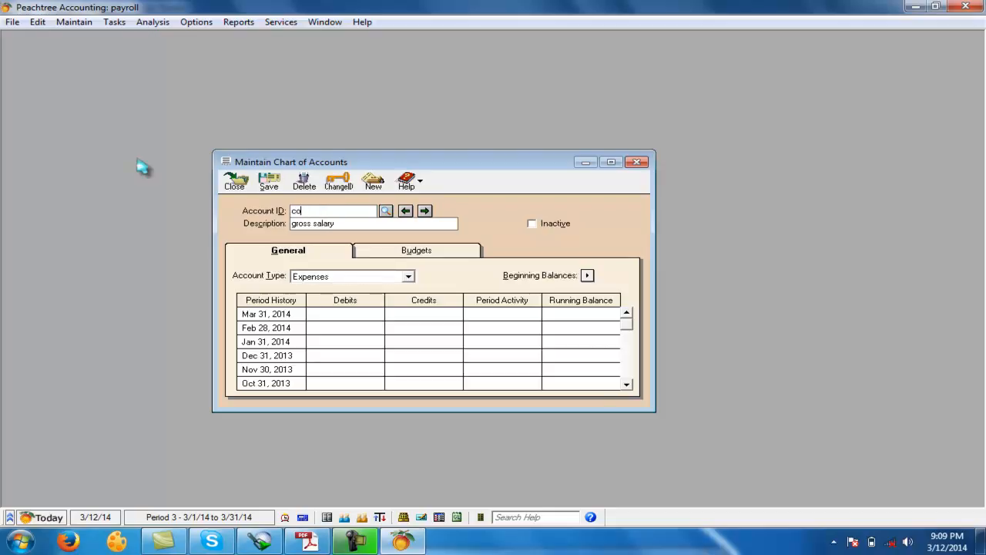
text(ok)
key(Tab)
key(BackSpace)
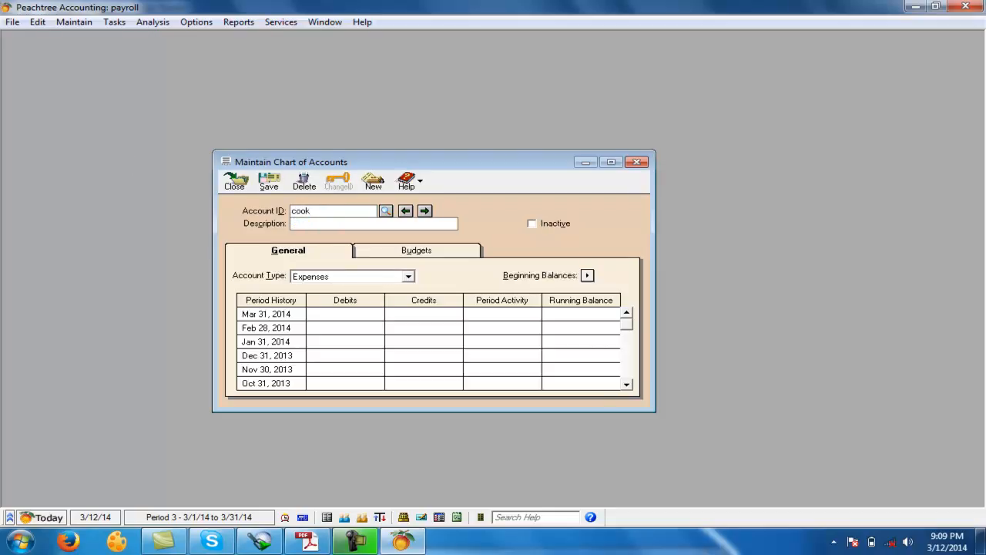
text(cook)
key(Tab)
key(Return)
- Create and save an Expenses account with the ID and description "driver"
text(driver)
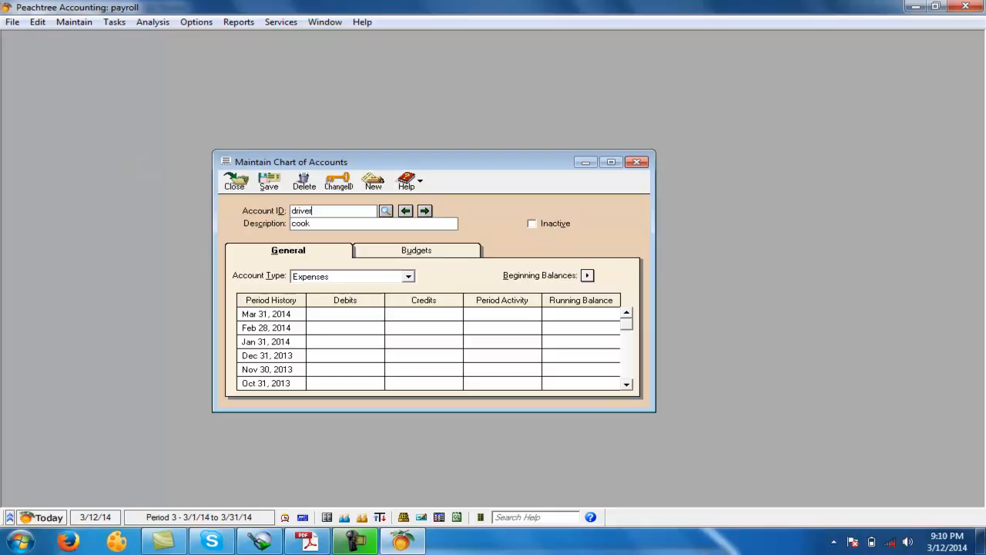
key(Tab)
text(iver)
click(269, 182)
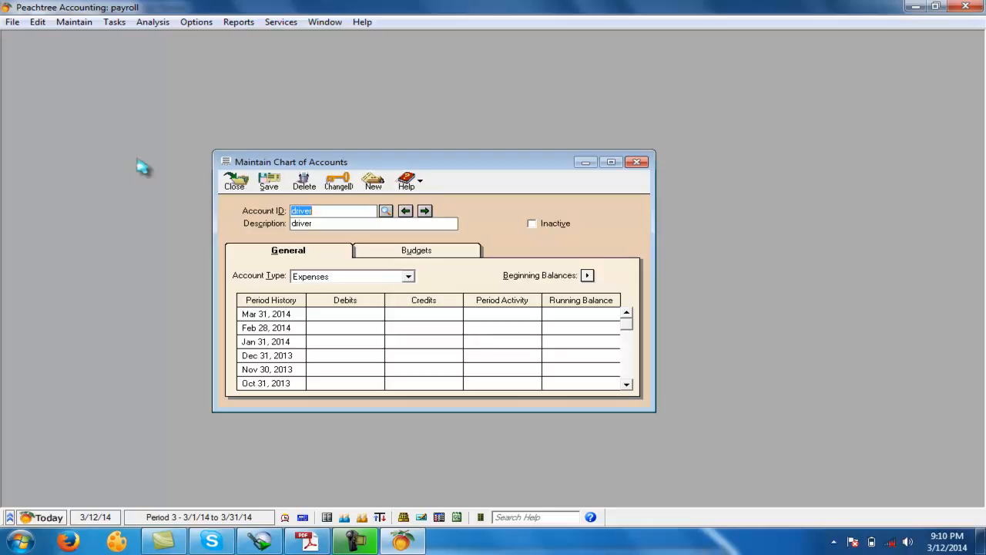
- Create and save an Expenses account with the ID and description "rent free acc"
text(rent free acc)
key(Tab)
text(rent free acc)
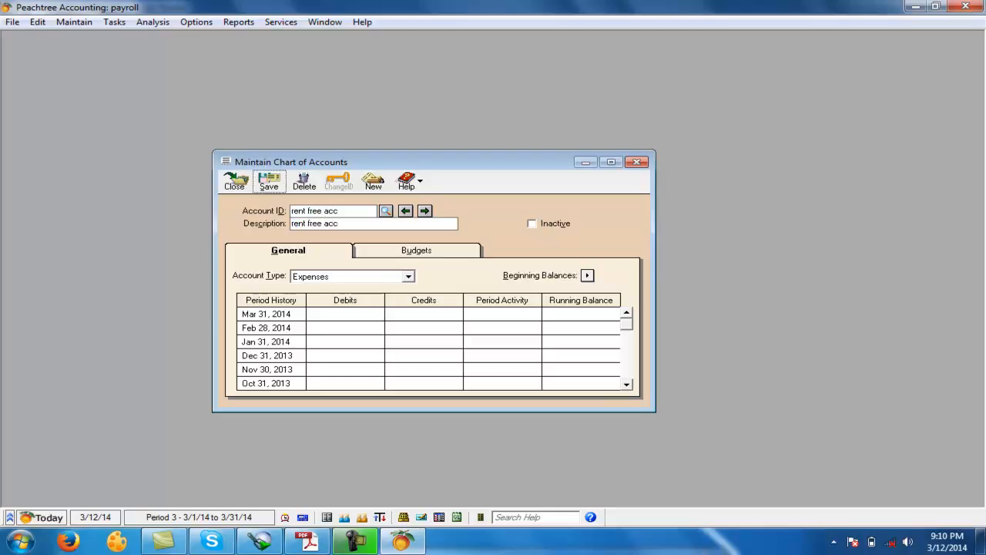
click(269, 182)
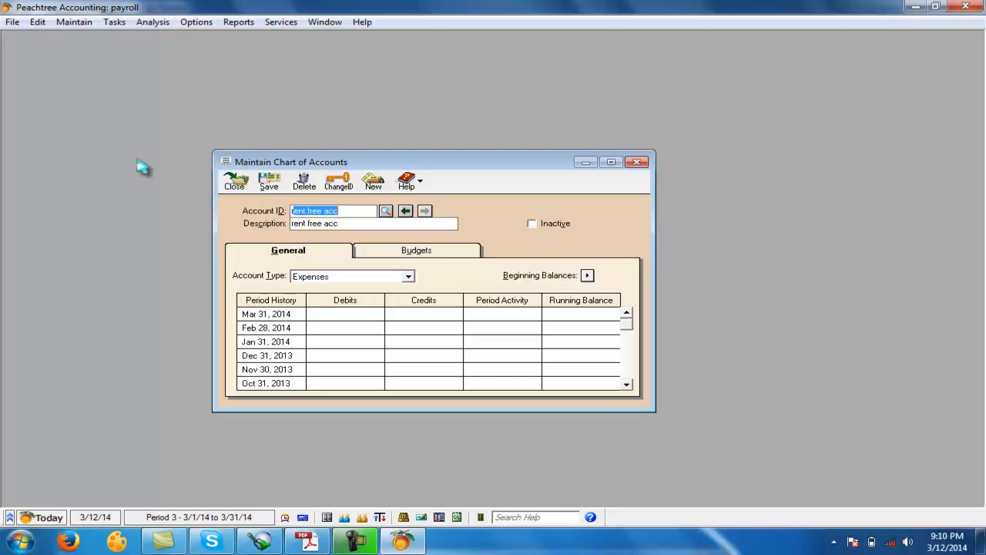
- Create and save an Expenses account with the ID and description "room all"
text(room all)
key(Tab)
text(room all)
key(Tab)
key(alt+s)
- Create and save an Expenses account with the ID and description "trans"
text(tran)
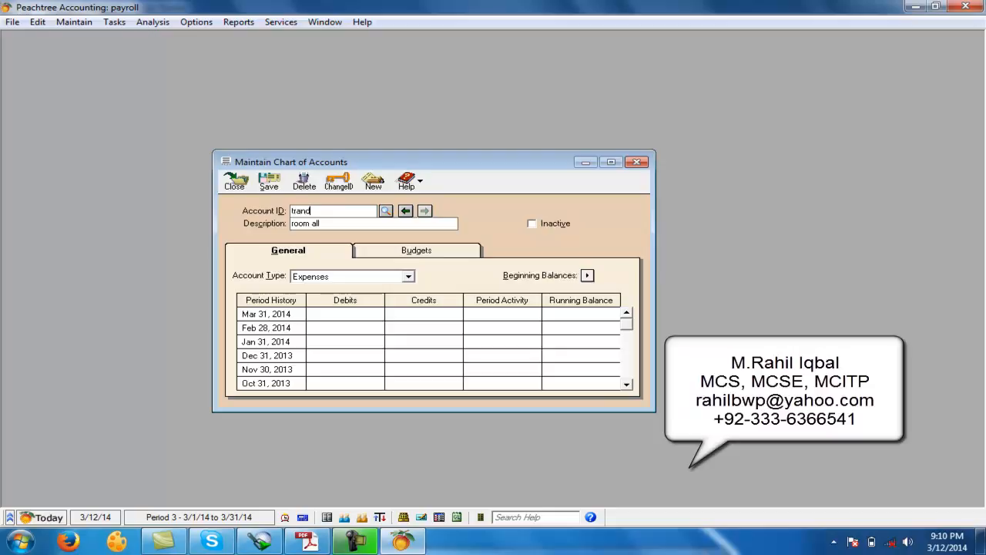
text(s)
key(Tab)
text(trans)
key(Tab)
key(alt+s)
- Create the account "emp pfp" with a matching description and type Other Current Liabilities, and save it
text(emp)
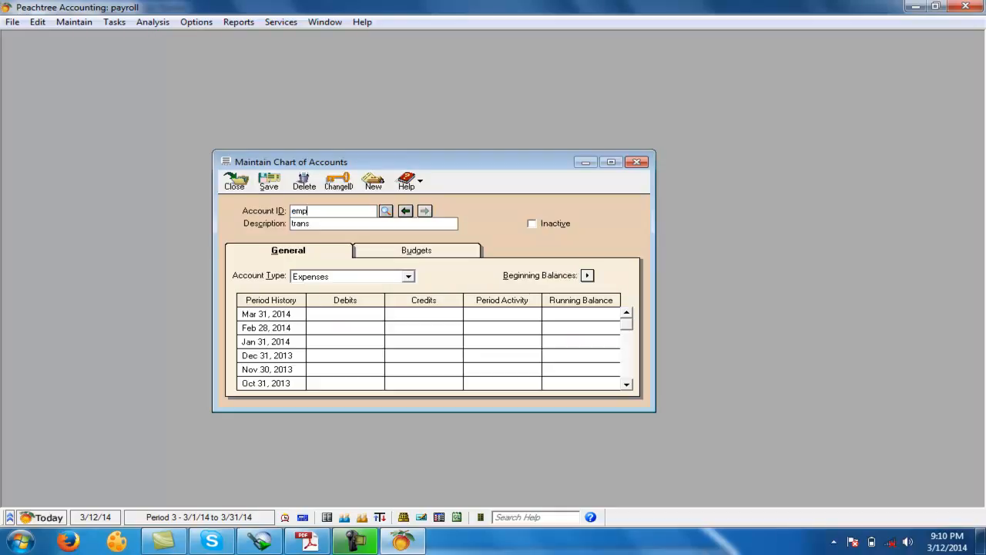
text( pfp)
key(Tab)
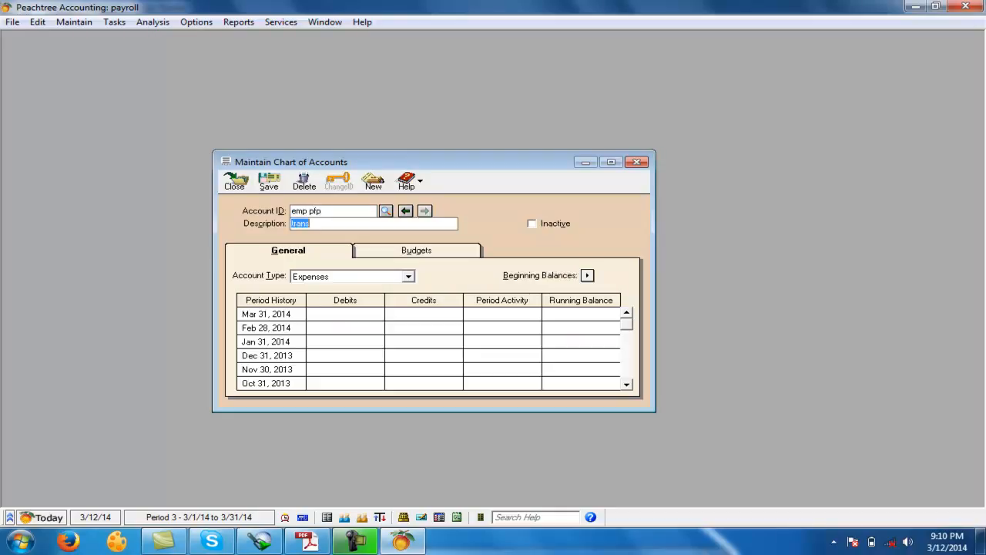
text(emp)
key(Tab)
key(o)
key(o)
key(o)
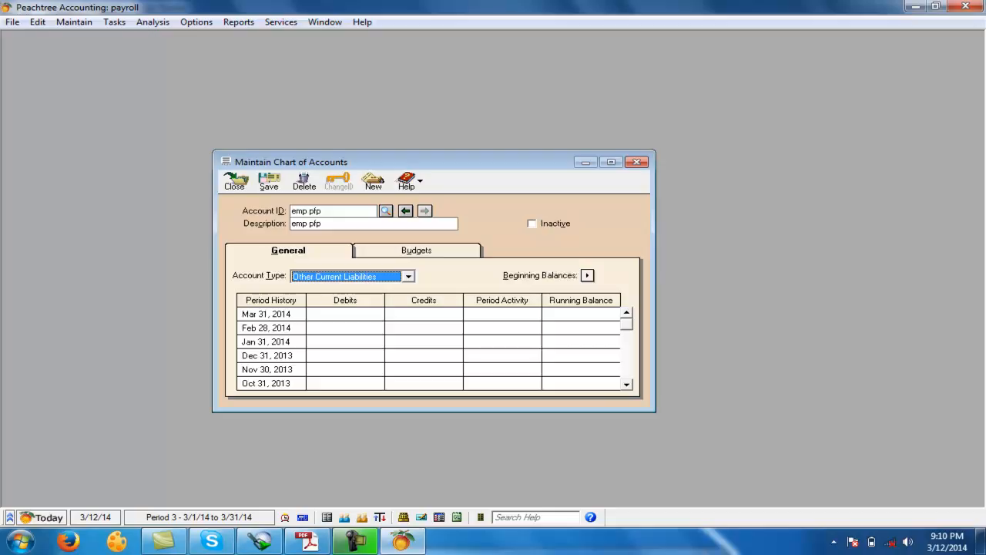
key(Tab)
key(Tab)
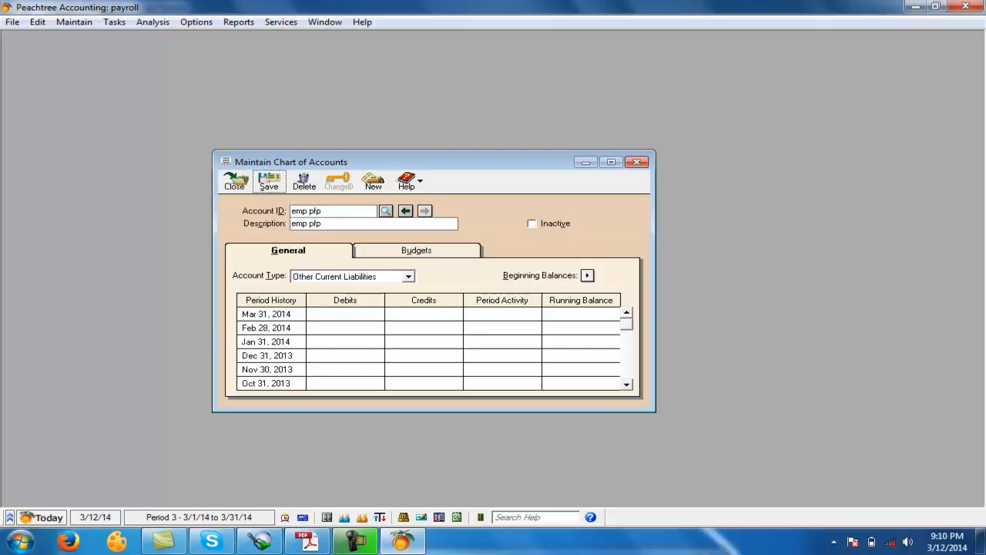
key(Return)
- Create the account "empr pfx" with a matching description and type Expenses, and save it
text(empr)
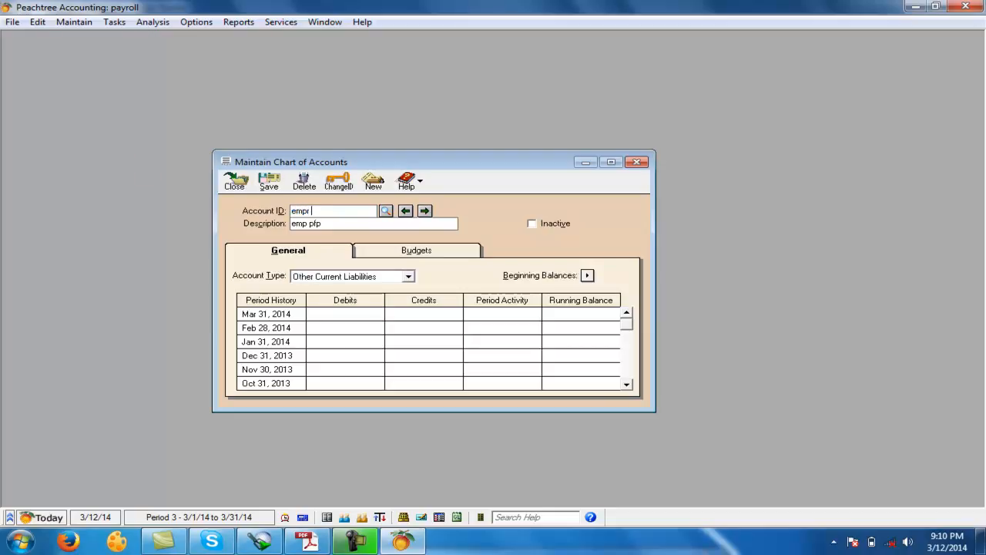
text( pfx)
key(Tab)
text(empr pfc)
key(Tab)
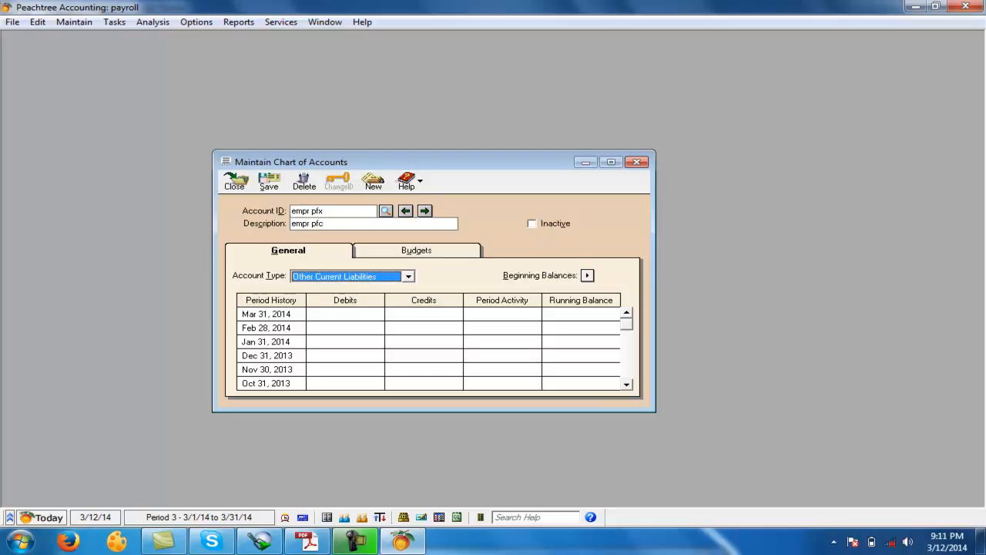
key(shift+Tab)
key(End)
key(BackSpace)
text(x)
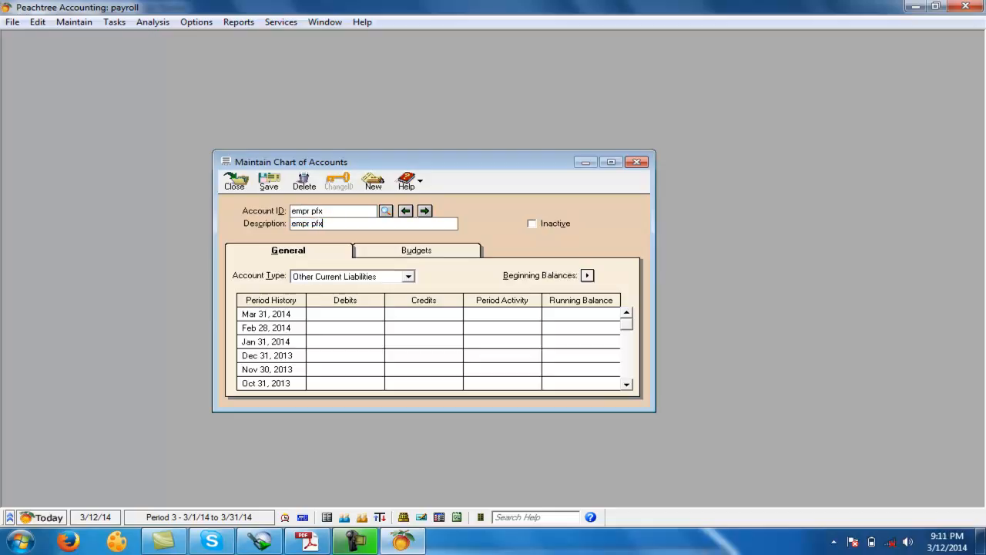
key(Tab)
key(e)
key(e)
key(e)
key(e)
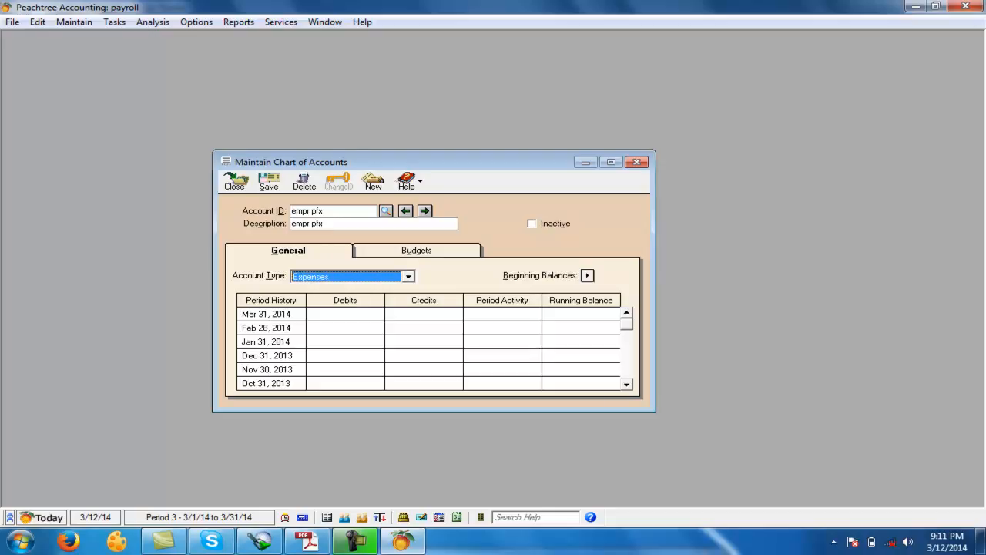
key(alt+s)
- Create the account "empr pfp" with a matching description and type Other Current Liabilities, and save it
key(End)
key(BackSpace)
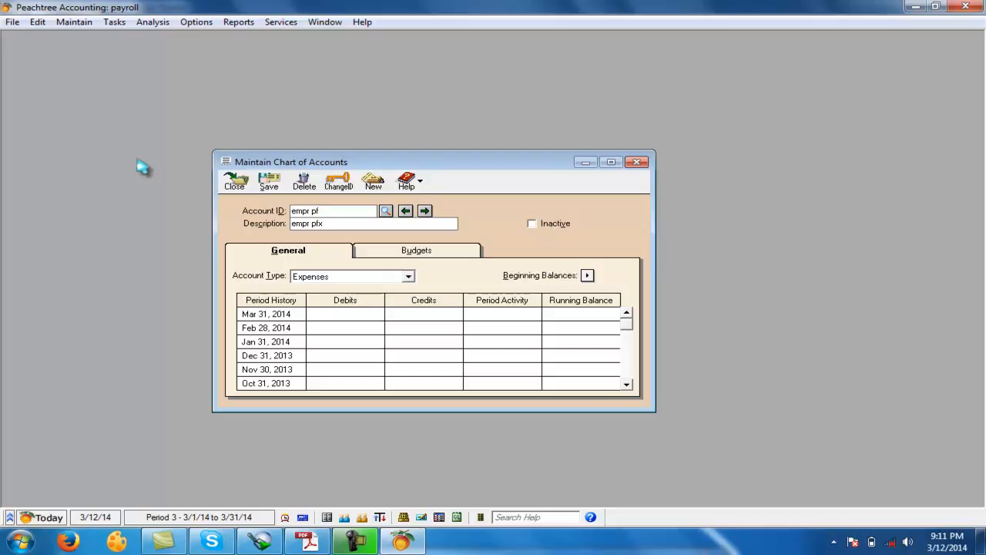
text(p)
key(Tab)
key(End)
key(BackSpace)
text(p)
key(Tab)
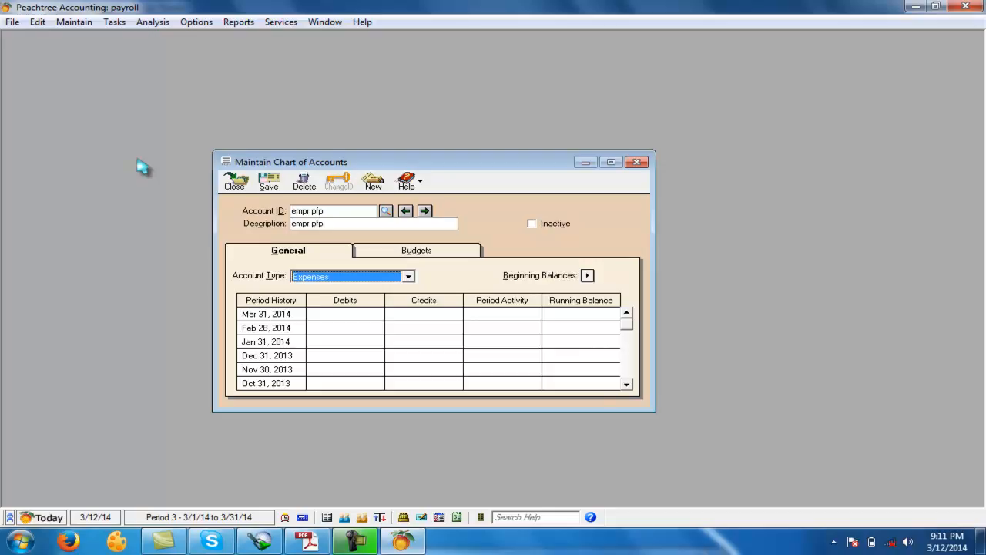
key(o)
key(o)
key(alt+s)
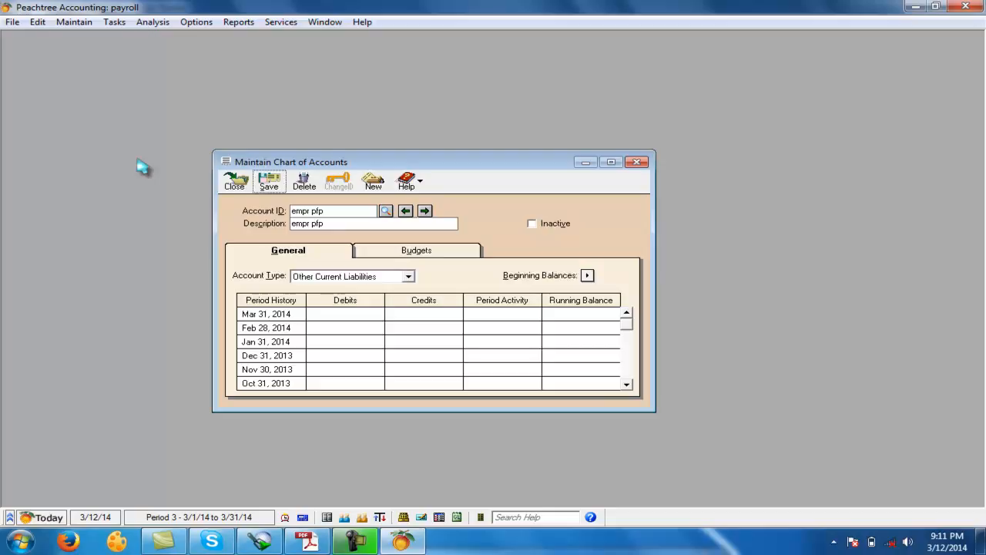
- Create the account "tax exp" with a matching description and type Expenses, and save it
text(tax)
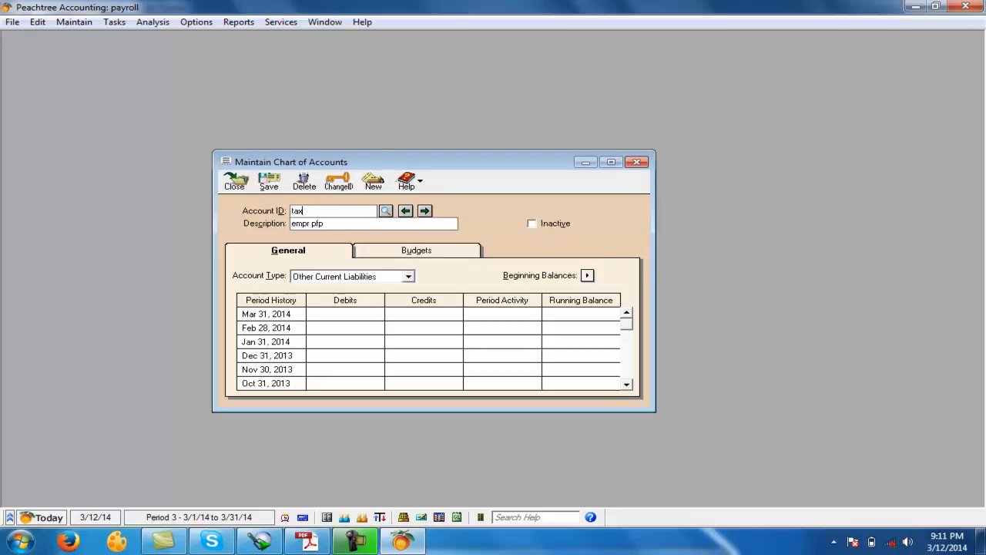
text( exp)
key(Tab)
text(tax exp)
key(Tab)
key(e)
key(e)
key(ctrl+s)
- Create and save the Other Current Liabilities account "tax pay" with a matching description, then close the chart of accounts
text(tax pay)
key(Tab)
text(tax pay)
key(Tab)
key(o)
key(o)
key(o)
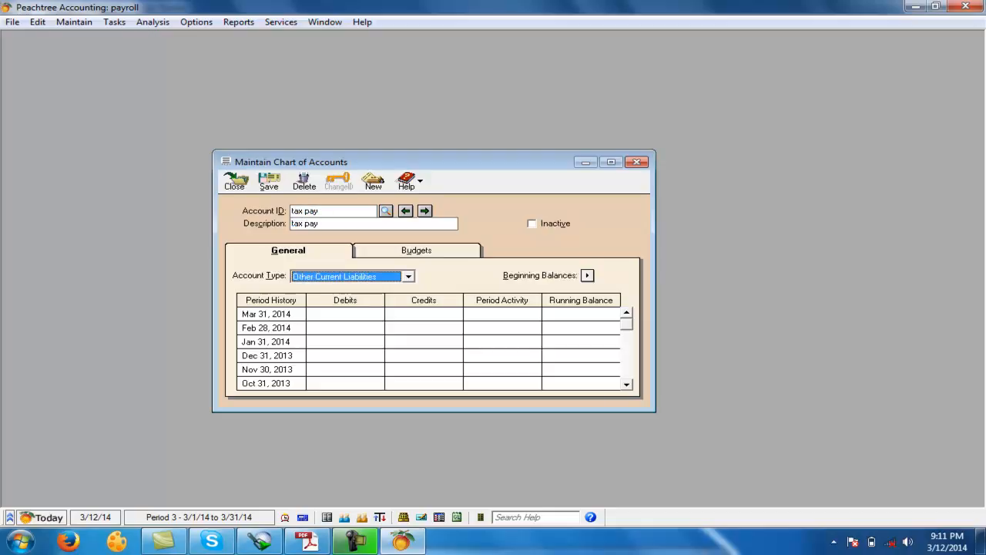
key(Tab)
key(ctrl+s)
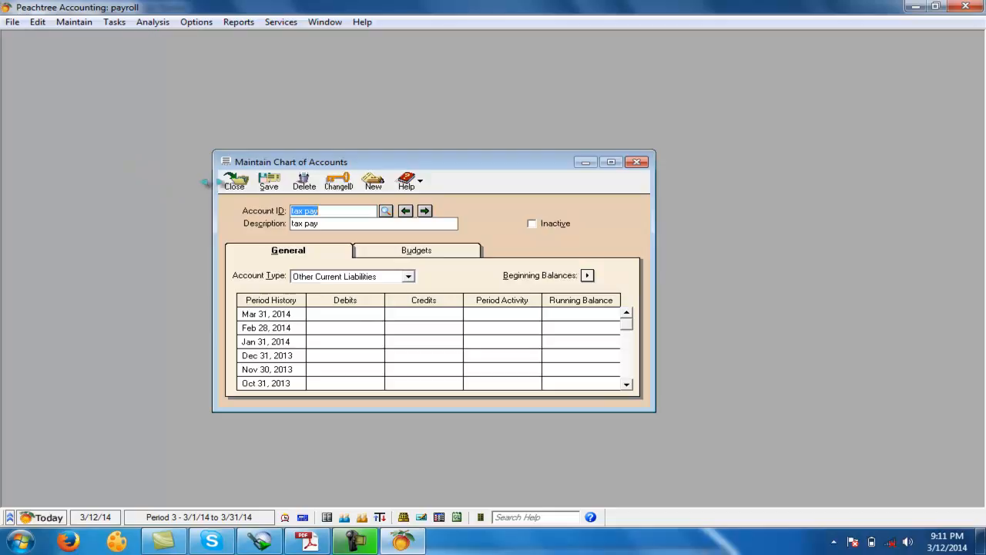
click(234, 181)
- Open the Payroll Setup Wizard and advance to the Initial Payroll Setup page
click(68, 22)
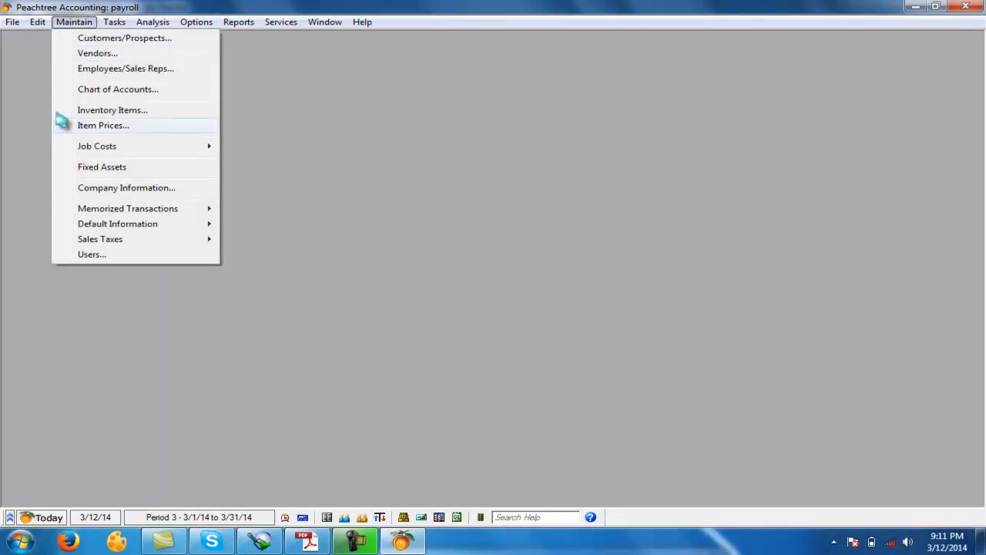
mouse_move(107, 228)
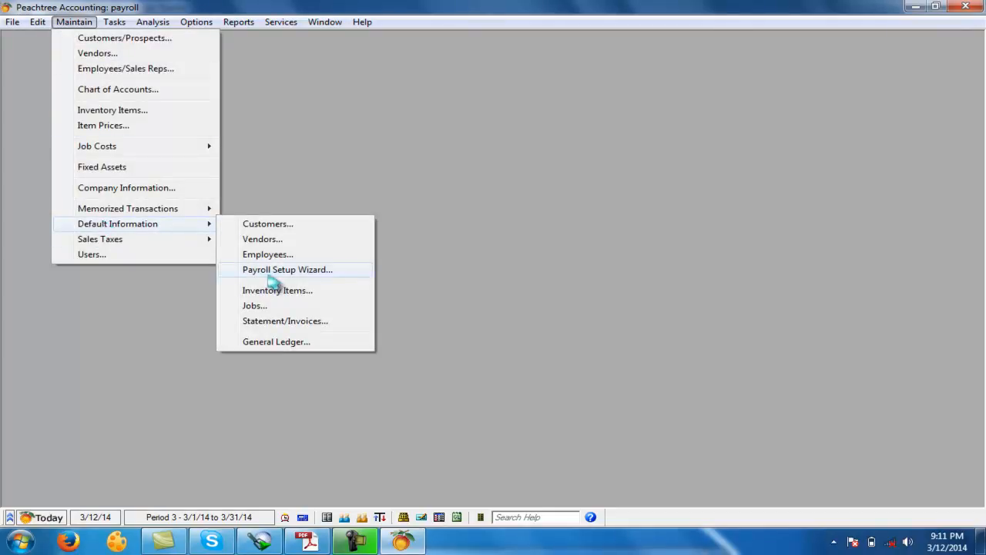
click(316, 269)
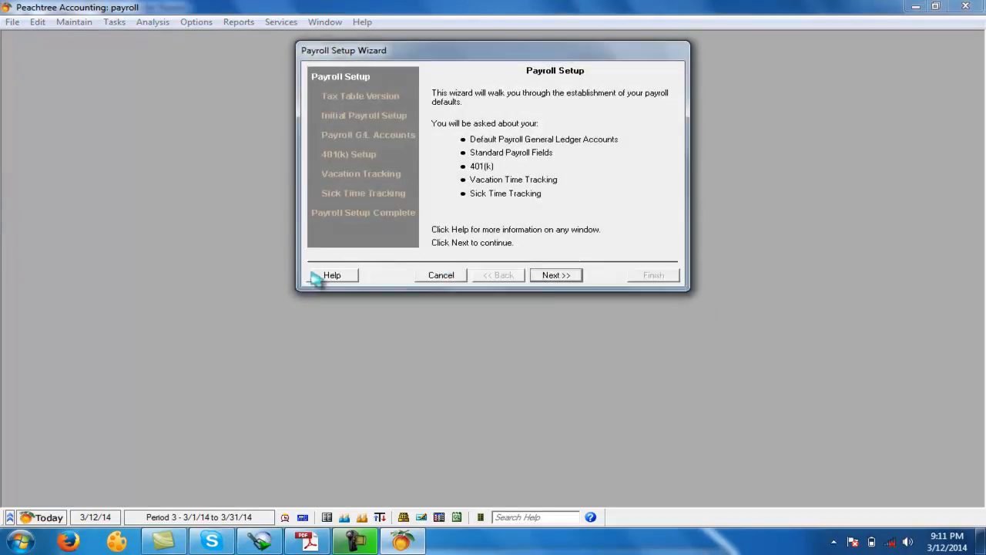
click(556, 275)
click(556, 275)
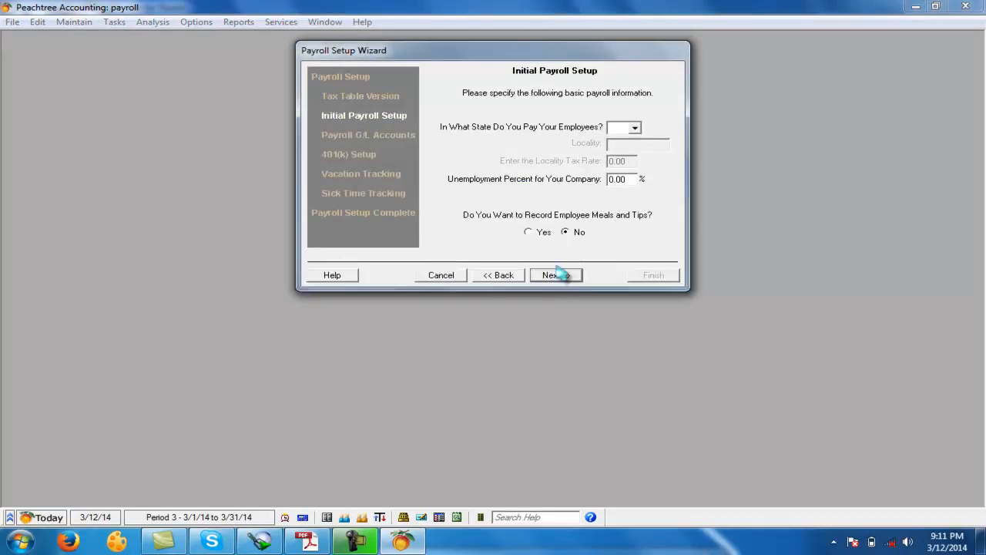
- Reposition the wizard window and choose AK as the state in which the employees are paid
click(634, 128)
click(633, 61)
drag(601, 50, 542, 148)
click(576, 225)
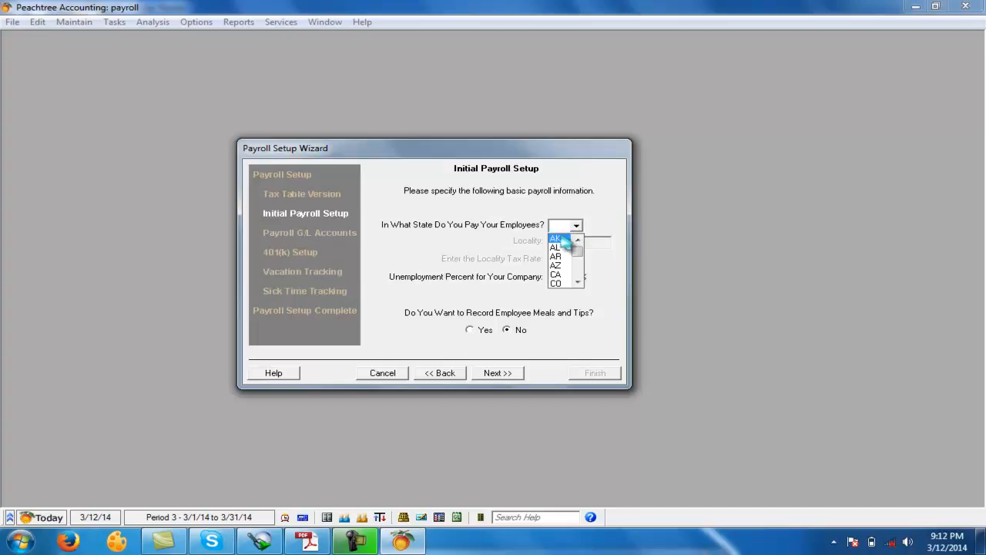
click(562, 238)
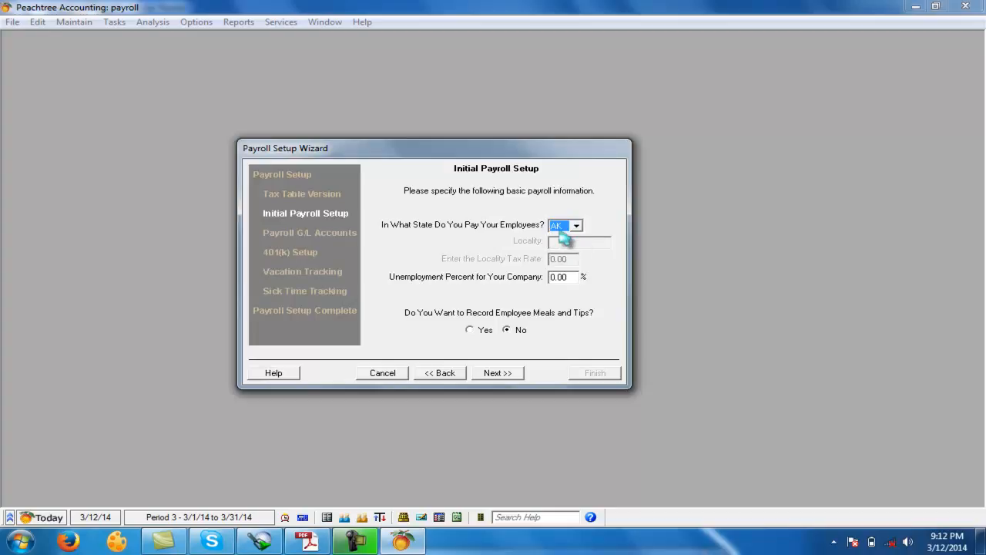
click(574, 226)
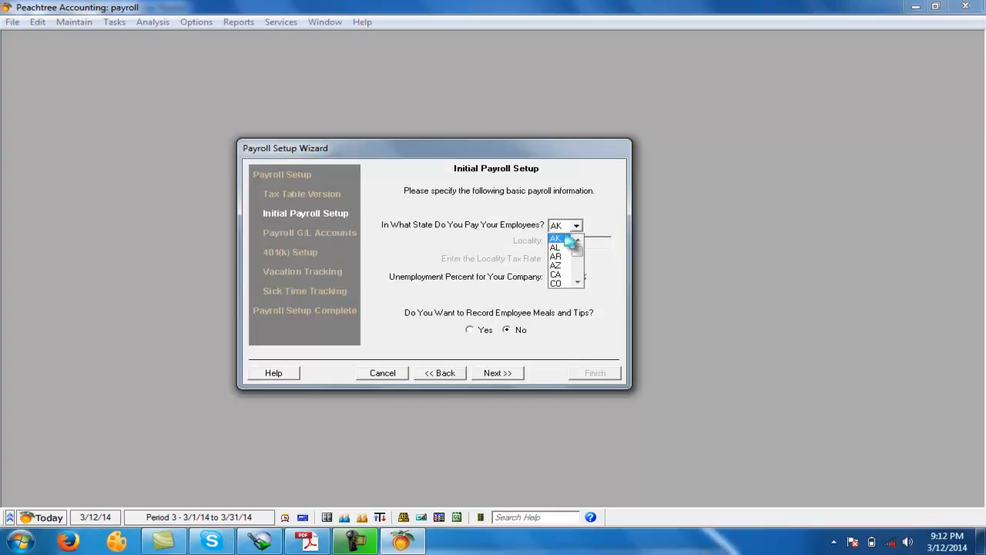
click(565, 239)
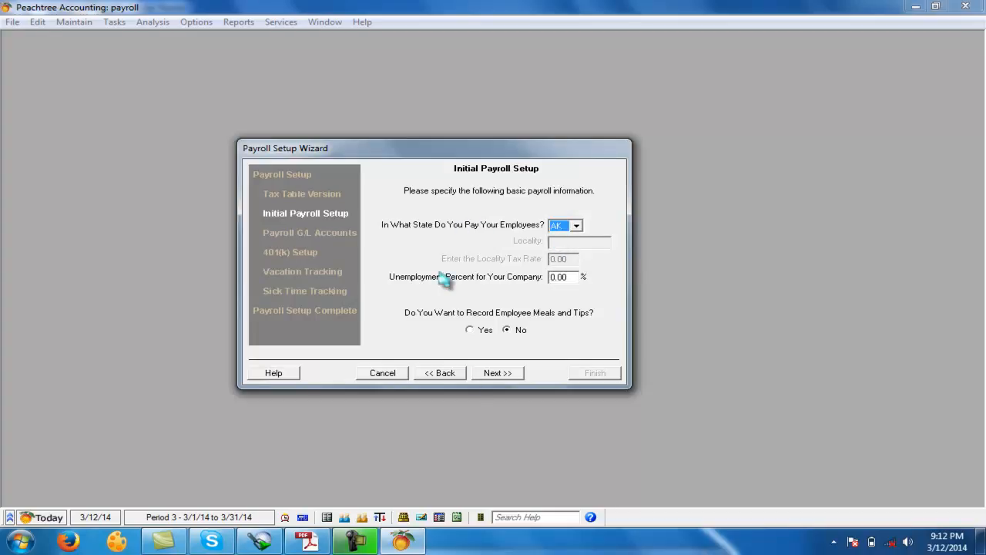
- Continue to the default payroll G/L accounts and assign "gross salary" as the gross pay account
click(493, 374)
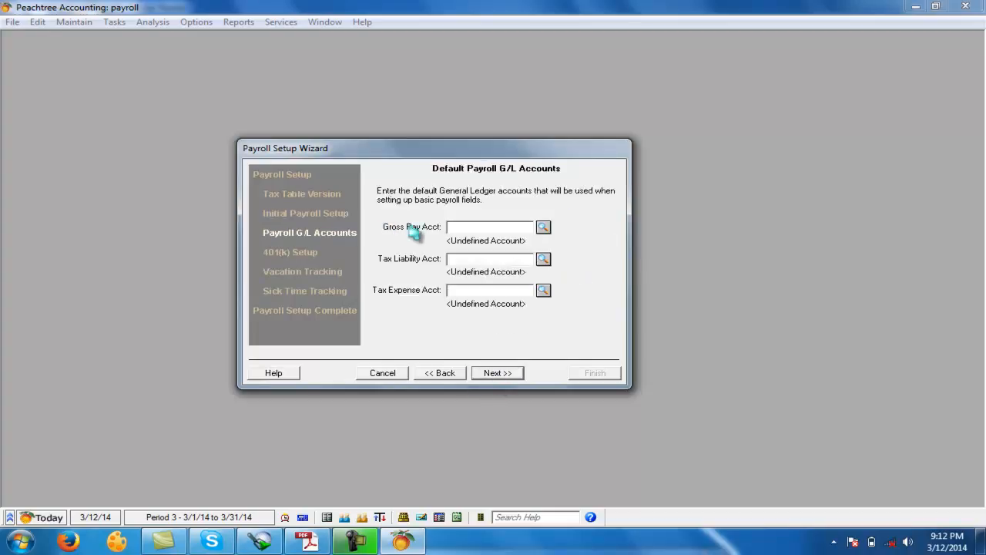
click(543, 227)
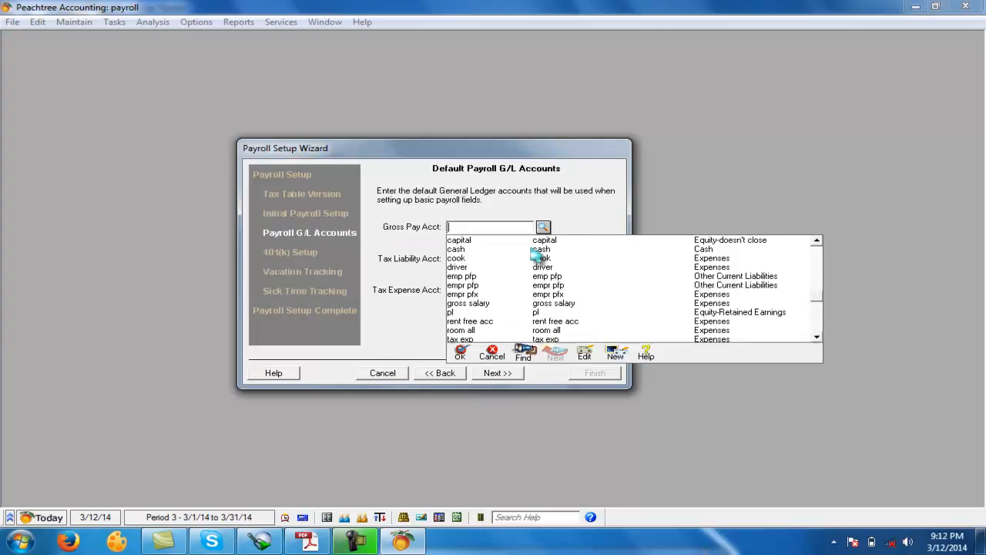
click(468, 303)
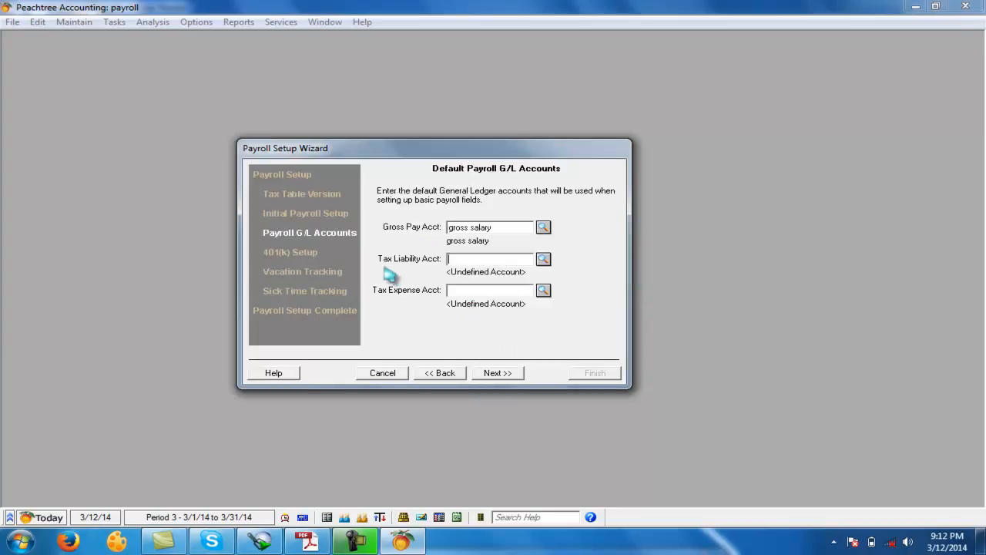
- Assign "tax pay" as the tax liability account and "tax exp" as the tax expense account
click(544, 260)
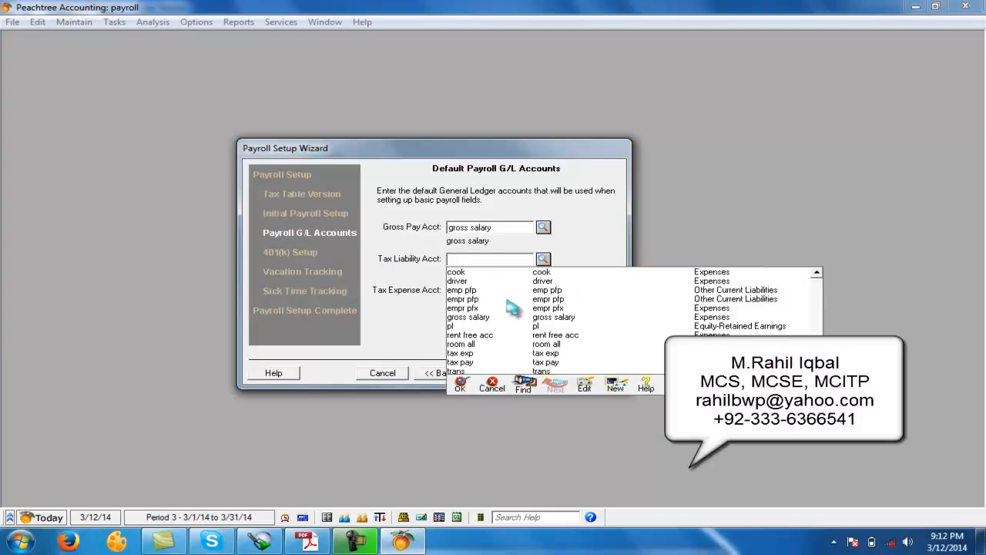
click(460, 362)
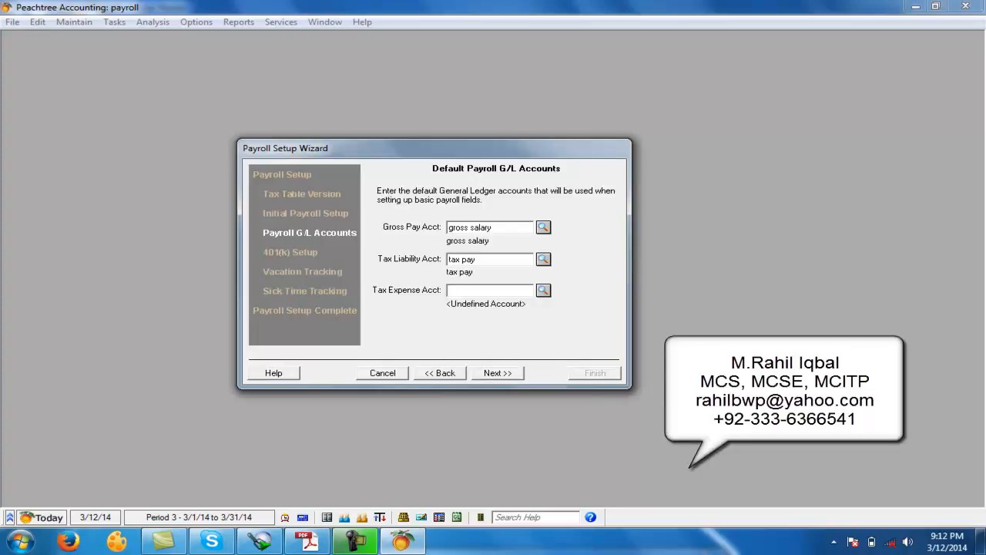
click(543, 290)
scroll(495, 368, down, 1)
scroll(464, 397, down, 1)
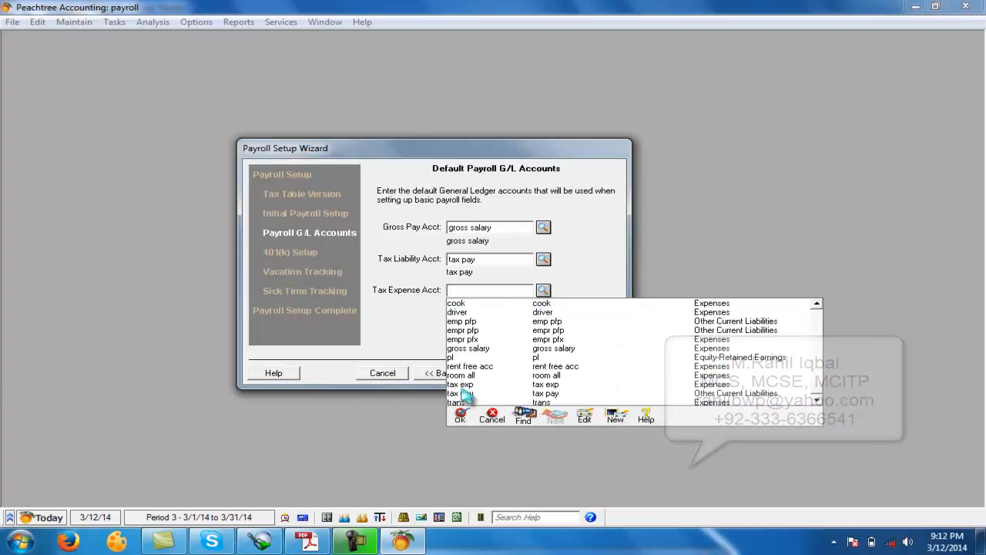
click(461, 384)
- Continue through the 401(k), vacation and sick time pages with their default options and finish the payroll setup
click(497, 373)
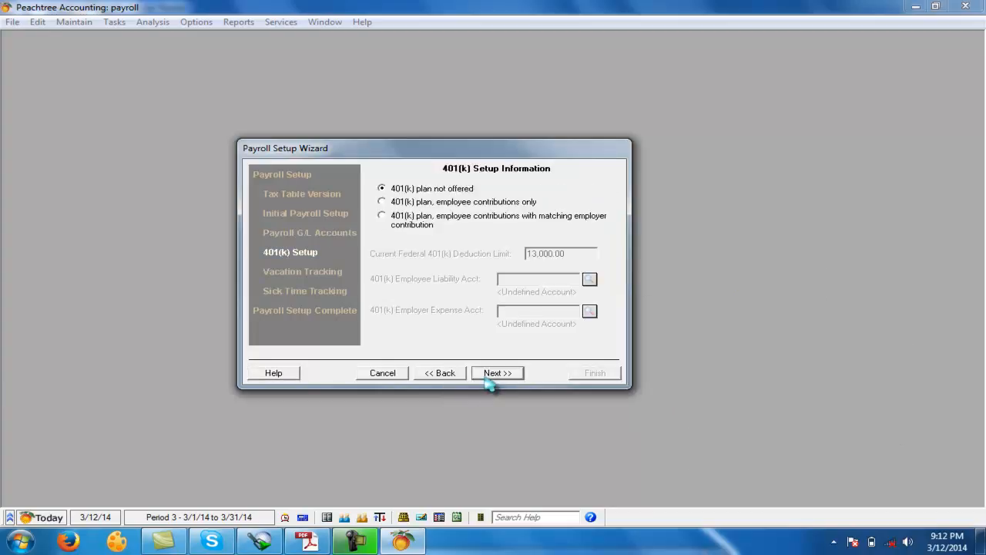
click(497, 373)
click(497, 373)
click(496, 373)
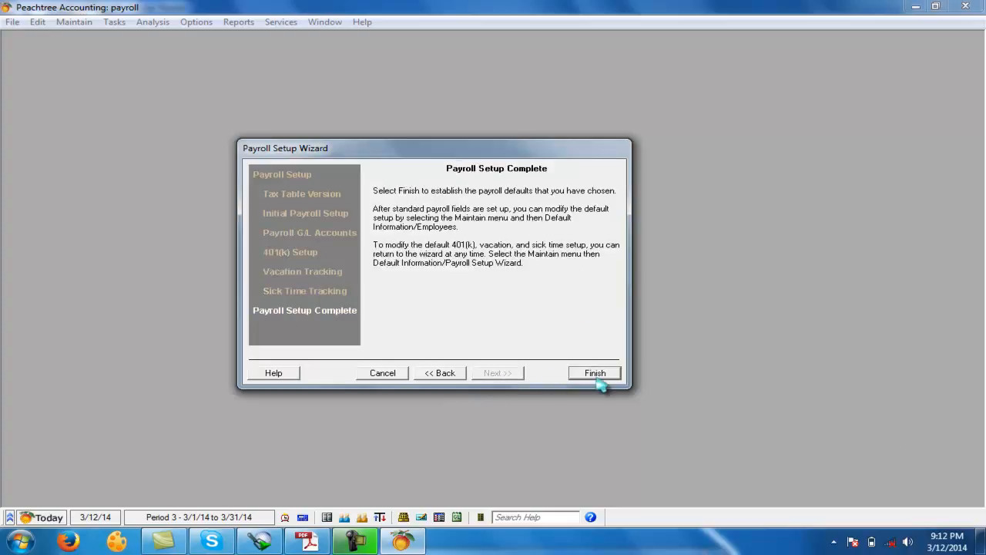
click(593, 373)
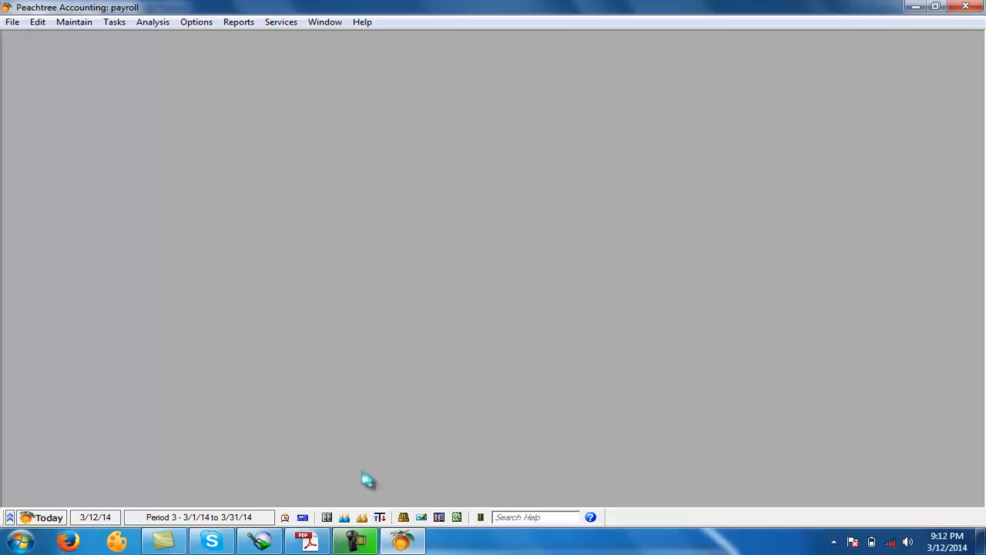
- Check the salary question in Adobe Reader, return to Peachtree and open the default information for employees
click(314, 540)
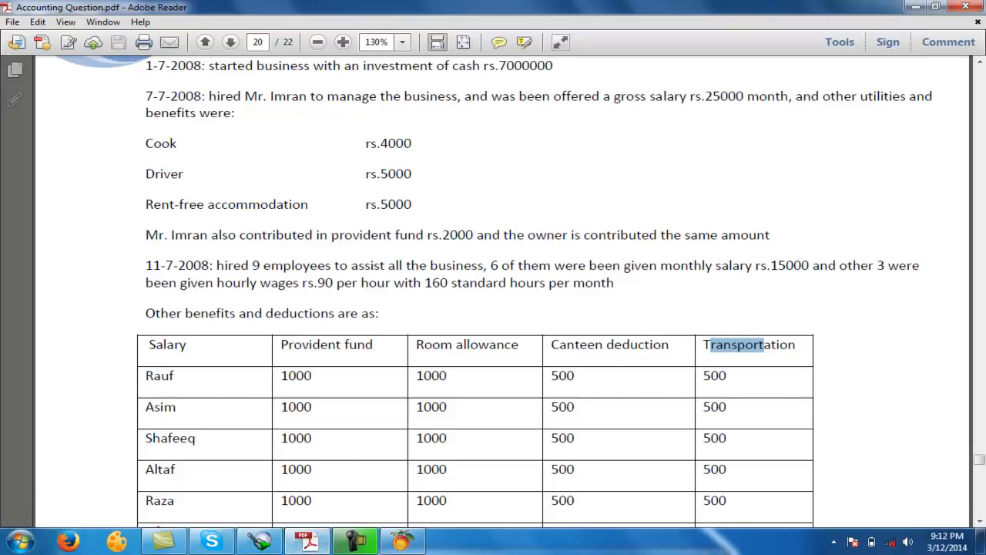
click(314, 540)
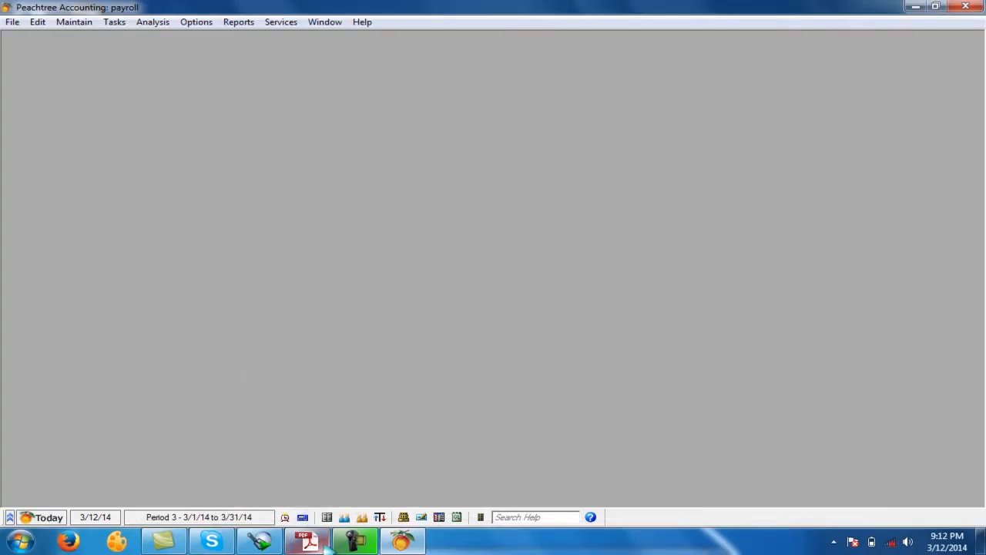
click(89, 23)
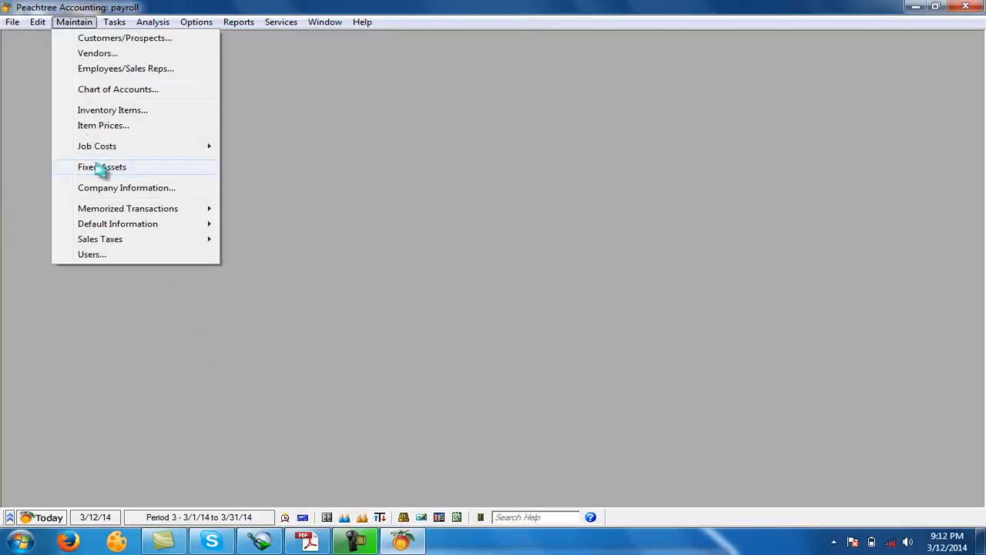
mouse_move(129, 229)
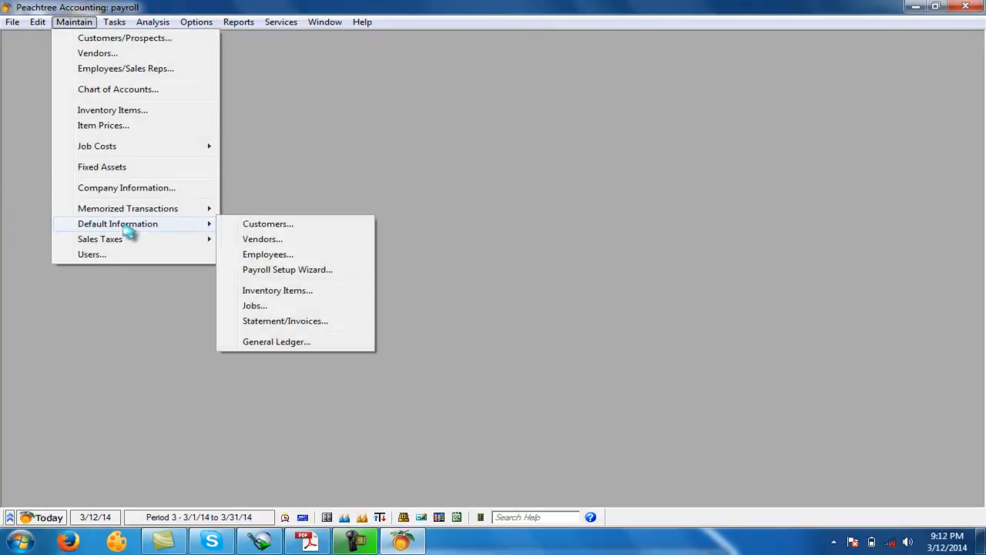
click(282, 256)
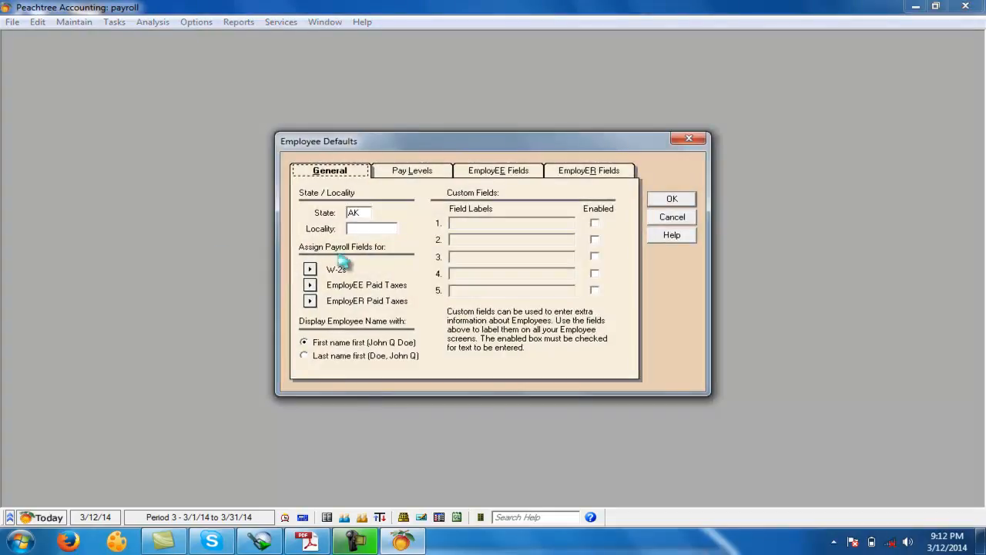
click(359, 213)
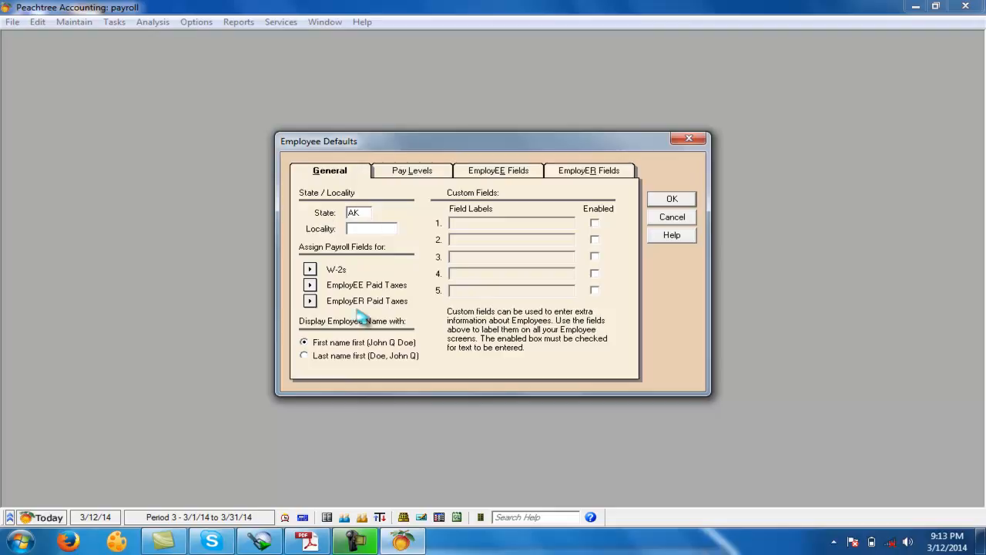
- Set the W-2 payroll fields for FIT Withheld, FICA Withheld and Medicare Withheld to None and accept them
click(309, 269)
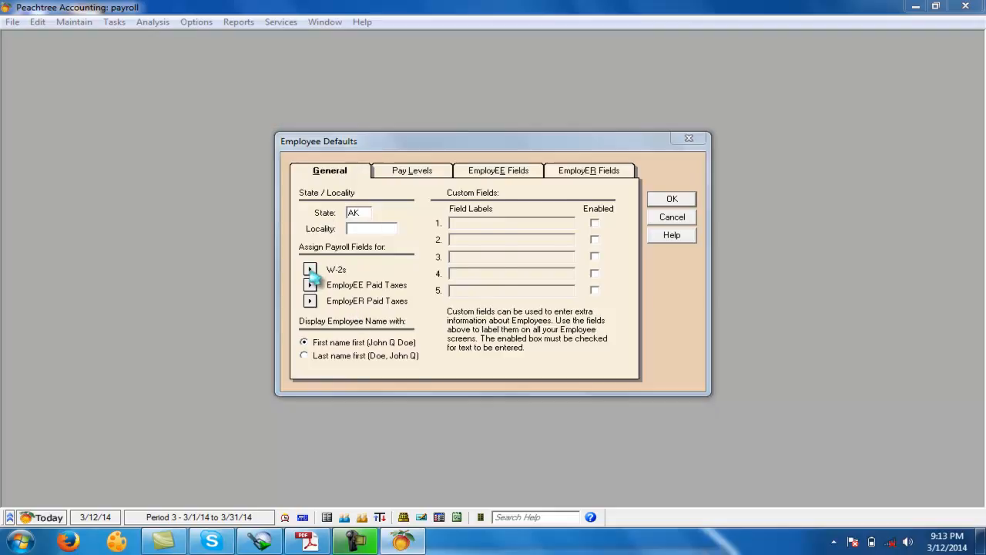
click(493, 198)
click(490, 216)
click(490, 200)
click(472, 207)
click(481, 215)
click(466, 227)
click(478, 229)
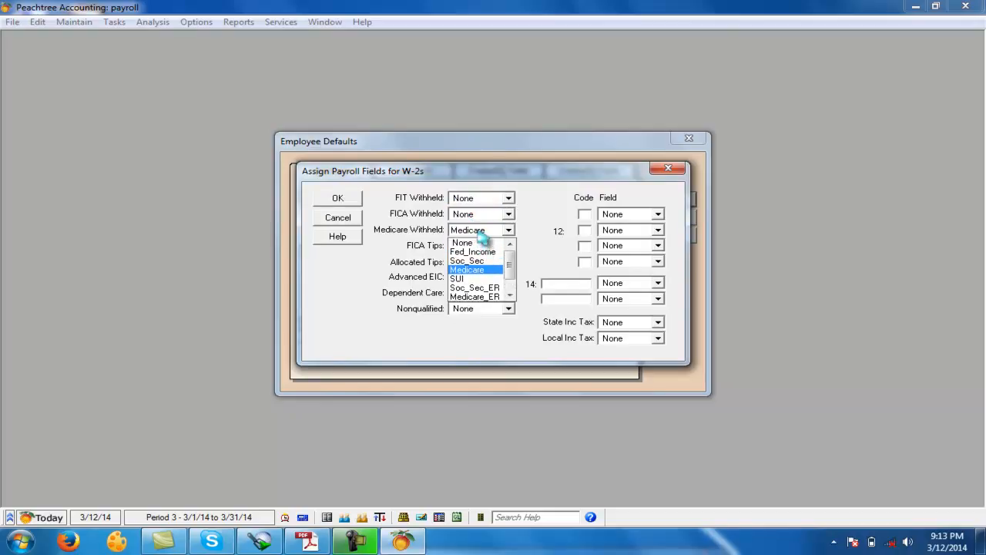
click(477, 244)
click(343, 198)
- Set the Unemployment field for employee-paid state taxes to None and accept the assignment
click(310, 285)
click(510, 277)
scroll(509, 287, up, 3)
click(510, 288)
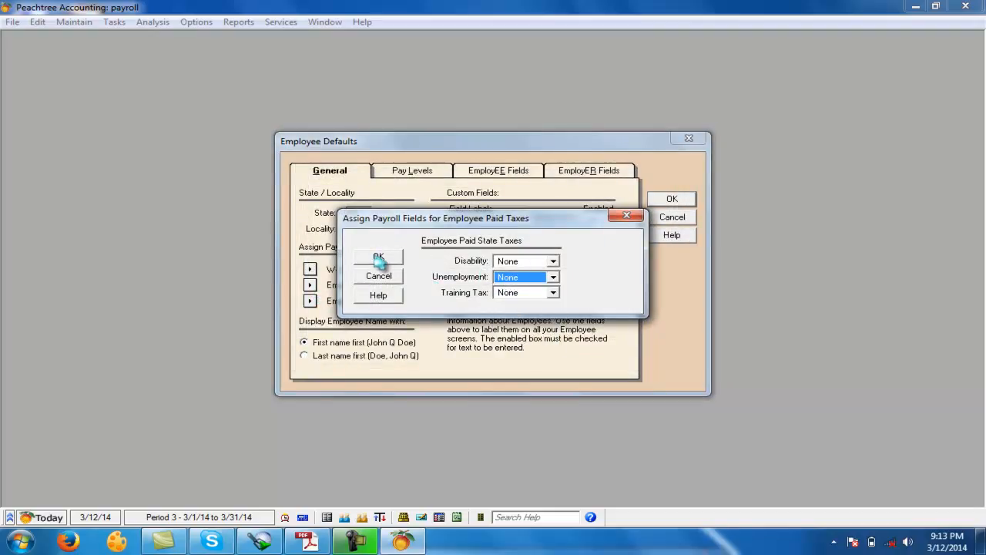
click(378, 256)
- Set Federal Unemployment (FUTA) and State Unemployment (SUTA) for employer-paid taxes to None and accept them
click(310, 300)
click(576, 240)
scroll(574, 254, up, 2)
click(555, 253)
click(574, 255)
scroll(578, 270, up, 2)
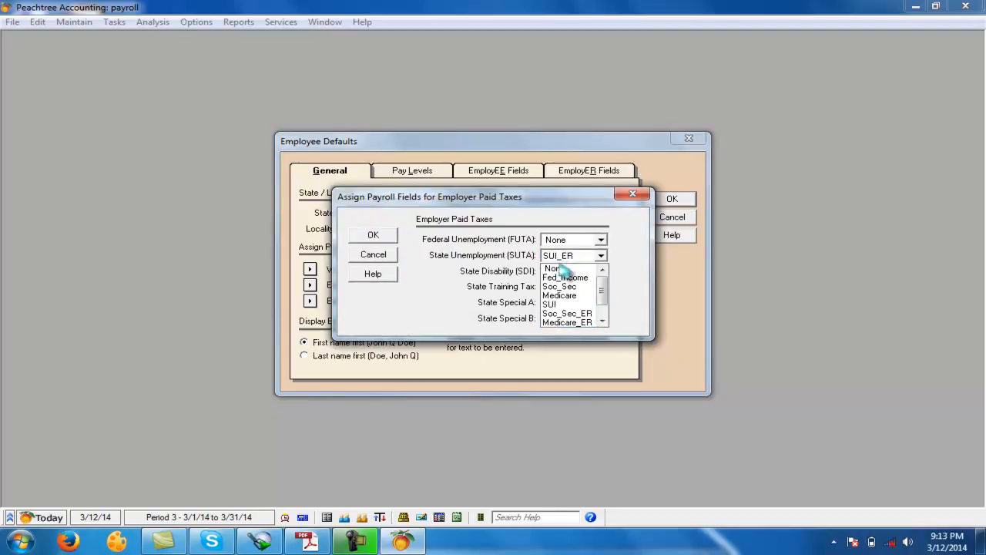
click(556, 268)
click(385, 237)
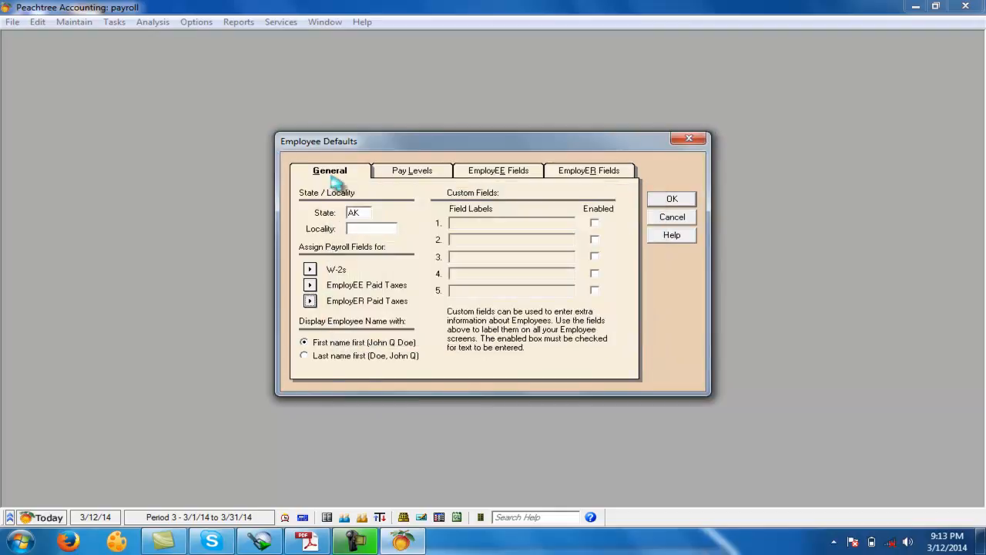
- Recheck the W-2, employee-paid and employer-paid tax assignments and review the hourly and salary pay levels
click(310, 269)
click(336, 199)
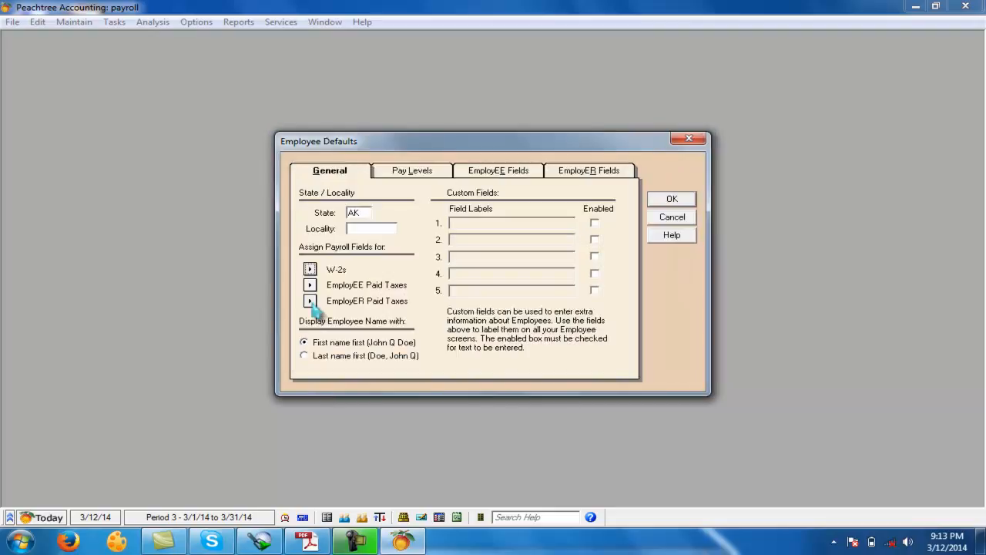
click(310, 285)
click(379, 257)
click(310, 300)
click(375, 237)
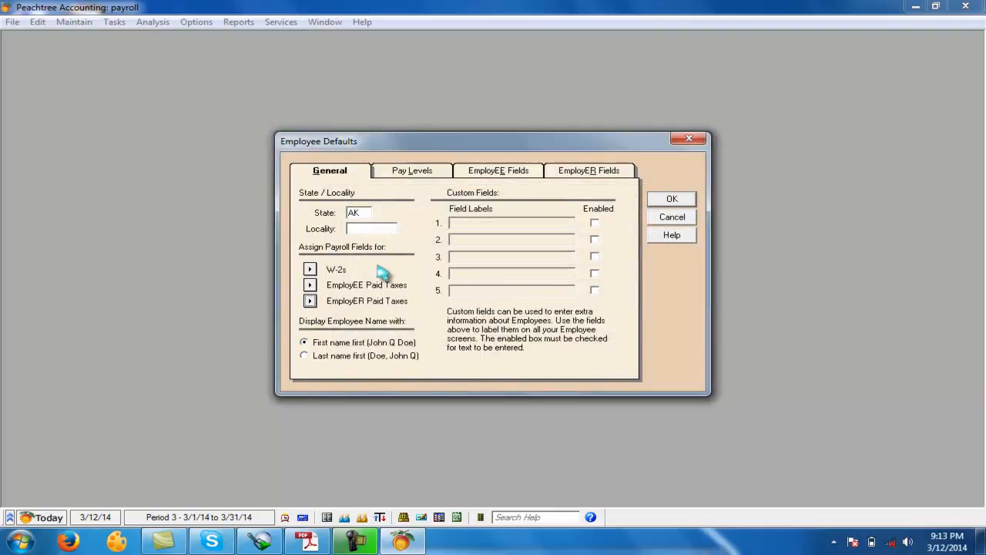
click(413, 171)
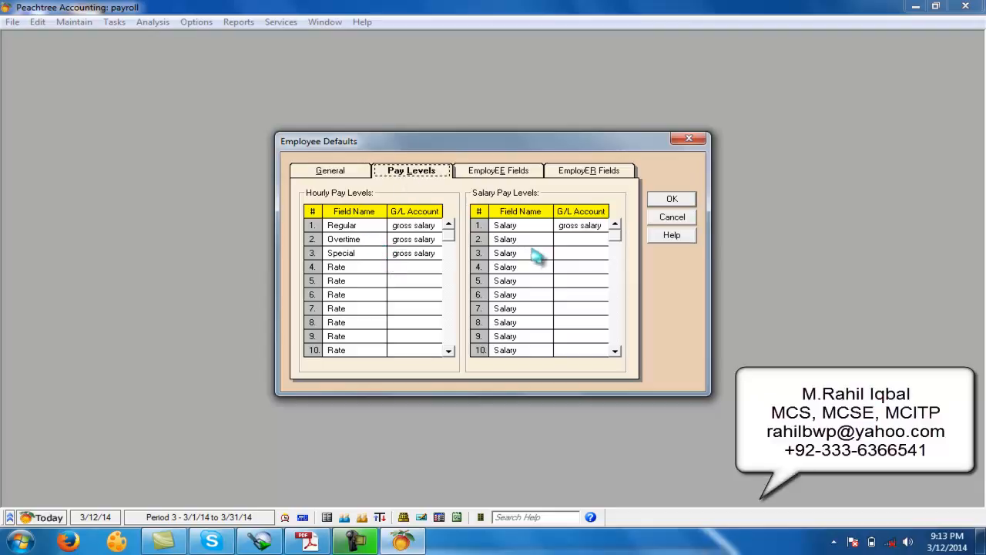
- Turn off automatic calculation for the Fed_Income, Soc_Sec, Medicare and SUI employee fields
click(507, 172)
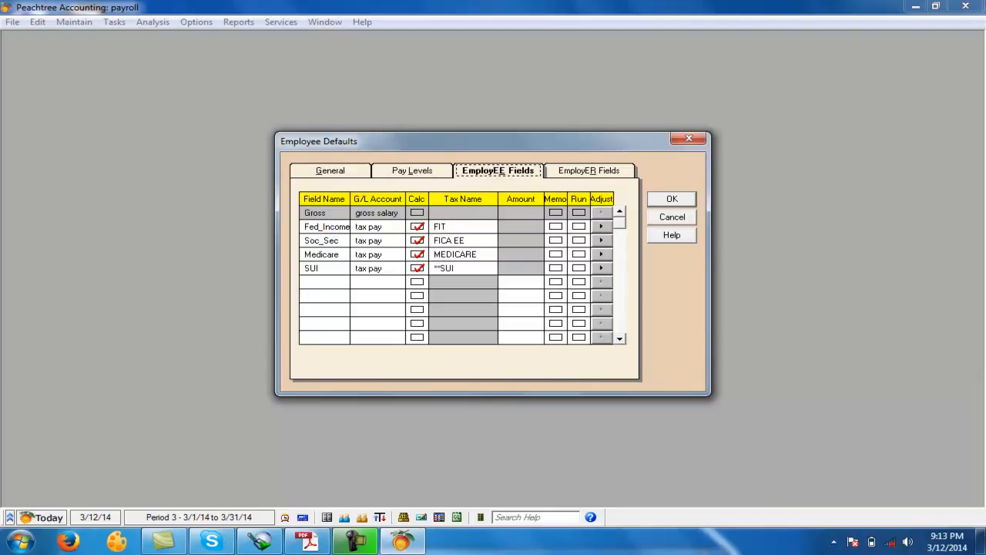
click(417, 240)
click(417, 255)
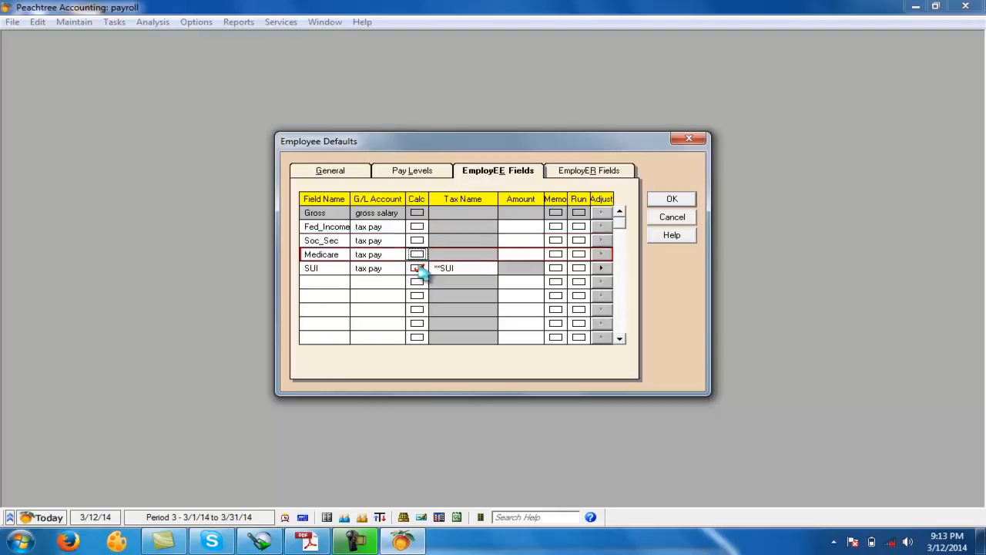
click(417, 268)
- Clear the G/L accounts of the four tax rows in the employee fields
click(377, 240)
click(378, 227)
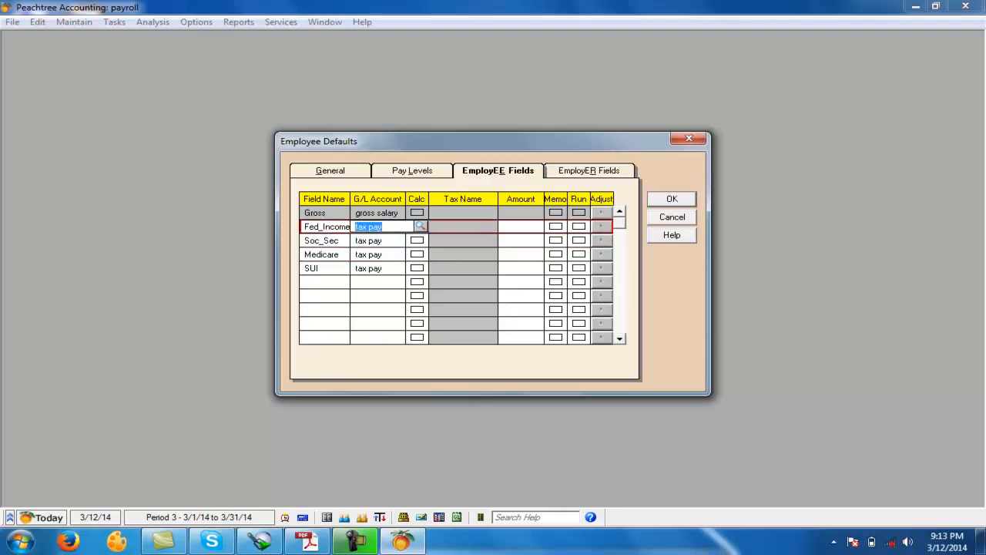
key(Down)
key(Delete)
key(Down)
key(Delete)
key(Down)
- Delete the field names Fed_Income, Soc_Sec, Medicare and SUI from the employee fields
key(Delete)
click(320, 226)
key(Delete)
click(319, 240)
key(Delete)
click(321, 253)
key(Delete)
click(333, 268)
key(Delete)
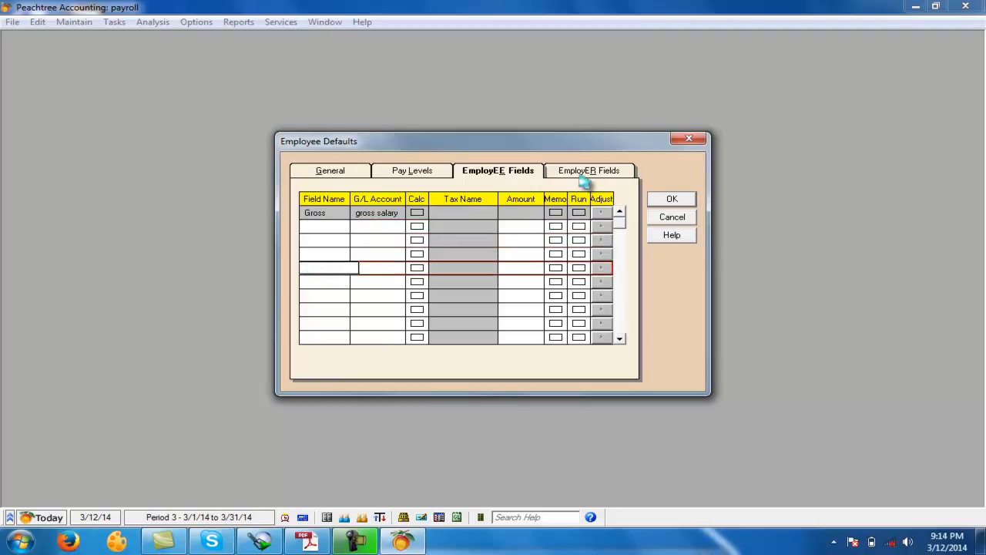
- Add an employee field "cook" in the first free row and link it to the "cook" account
click(312, 226)
text(cook)
key(Tab)
text(co)
key(Tab)
key(Tab)
key(Tab)
key(Tab)
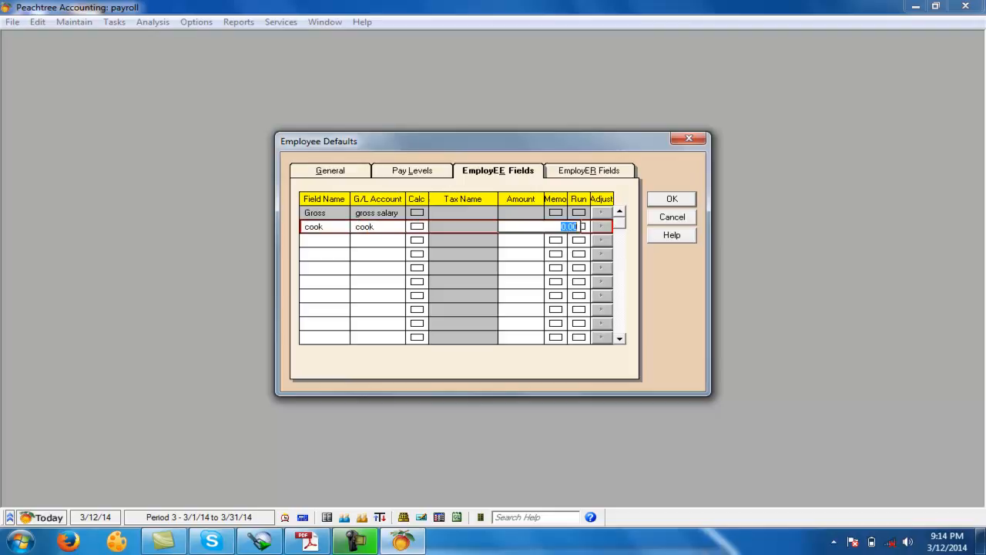
click(395, 241)
key(Up)
click(421, 227)
click(421, 228)
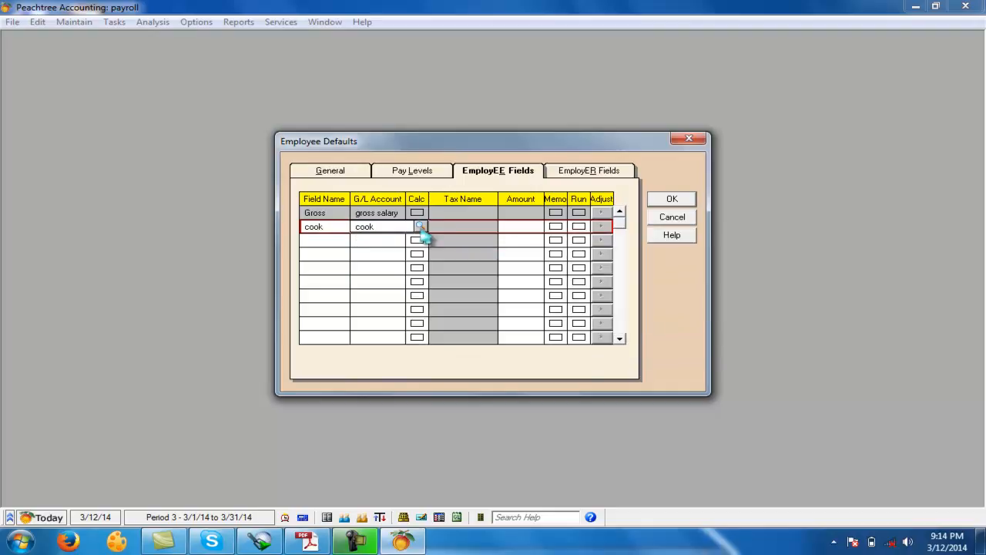
- Add an employee field "driver" linked to the "driver" account
click(338, 244)
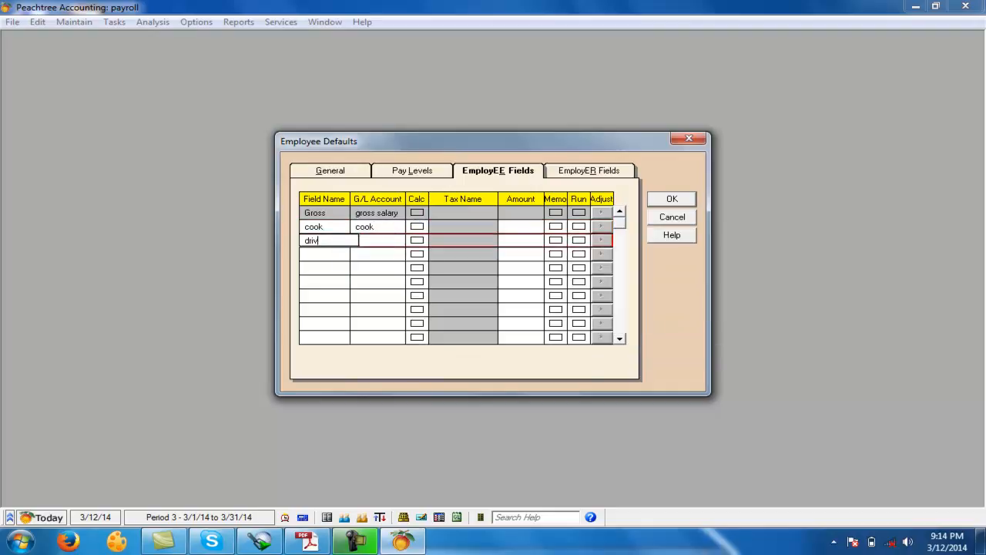
key(Tab)
text(driver)
key(Tab)
key(Tab)
key(Tab)
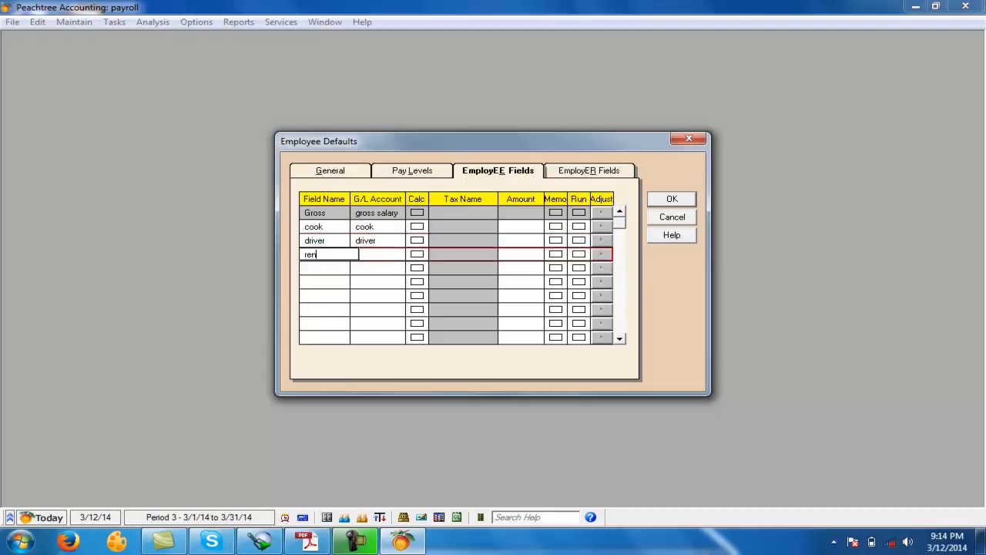
- Add an employee field "rent free a" linked to the "rent free acc" account
key(Tab)
text(rent free acc)
key(Tab)
key(Tab)
key(Tab)
key(Tab)
- Add an employee field "room all" linked to the "room all" account
key(Tab)
text(room all)
key(Tab)
text(room all)
- Add an employee field "trans" linked to the "trans" account
key(Tab)
key(Tab)
key(Tab)
key(Tab)
key(Tab)
text(trans)
key(Tab)
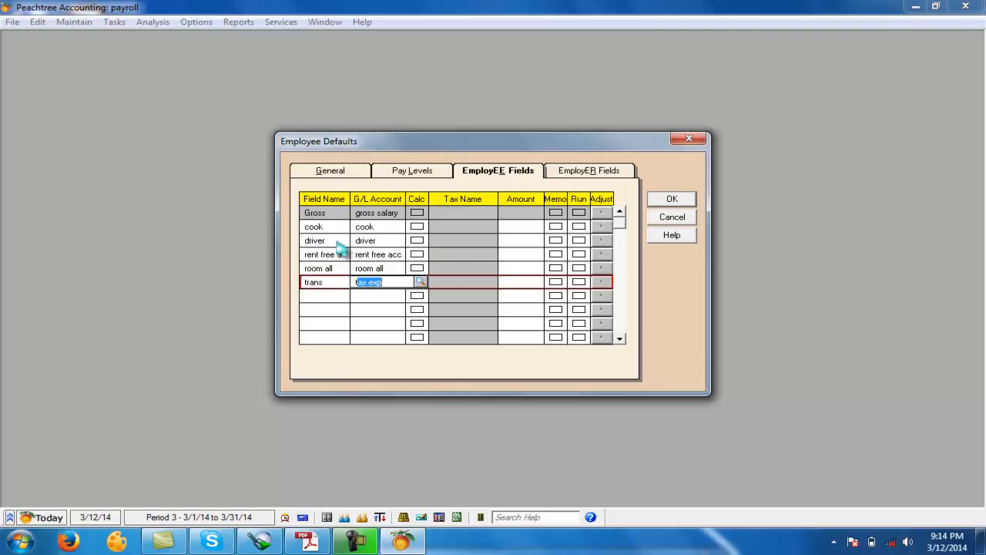
text(tr)
key(Tab)
key(Tab)
key(Tab)
key(Tab)
key(Tab)
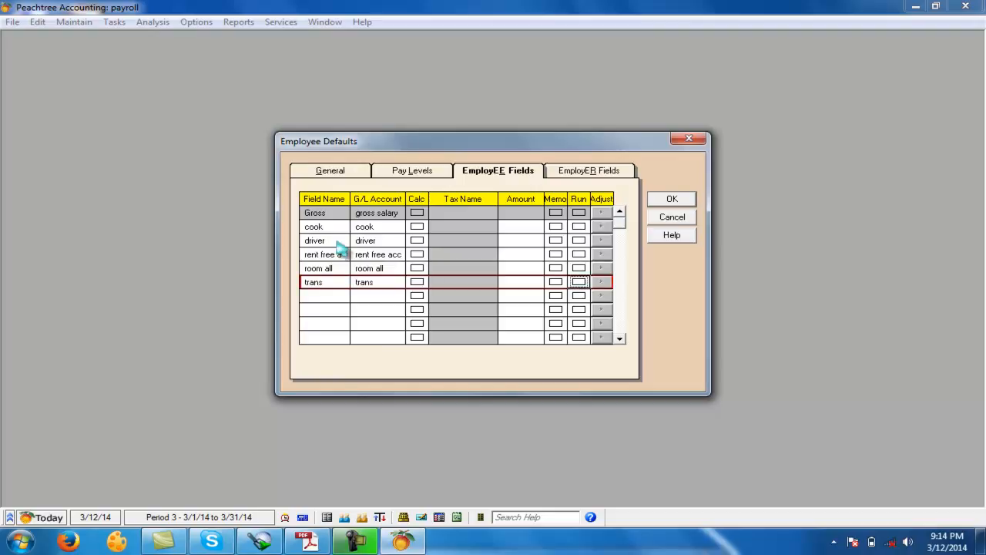
- Add an employee field "emp pfp" linked to the "emp pfp" account
text(em)
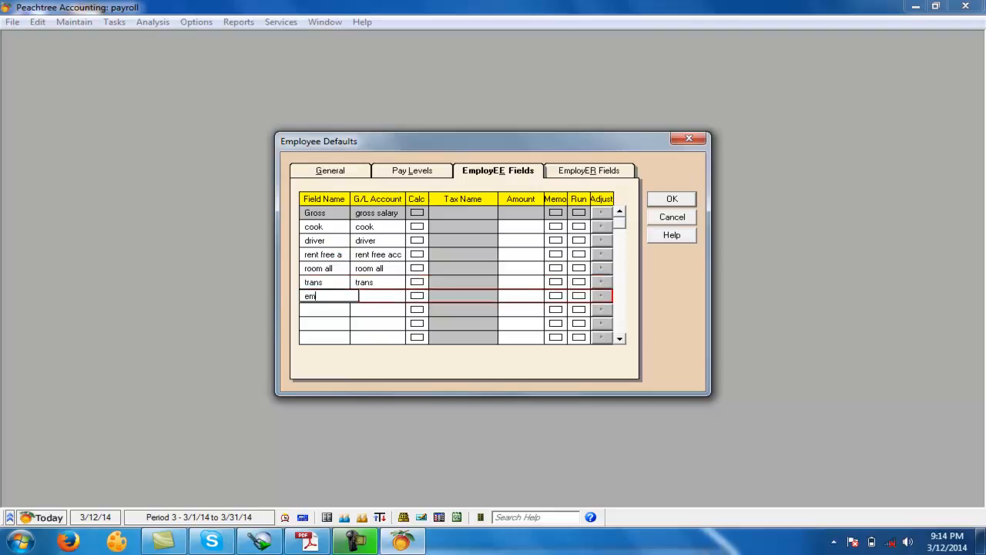
text(p pfp)
key(Tab)
text(emp)
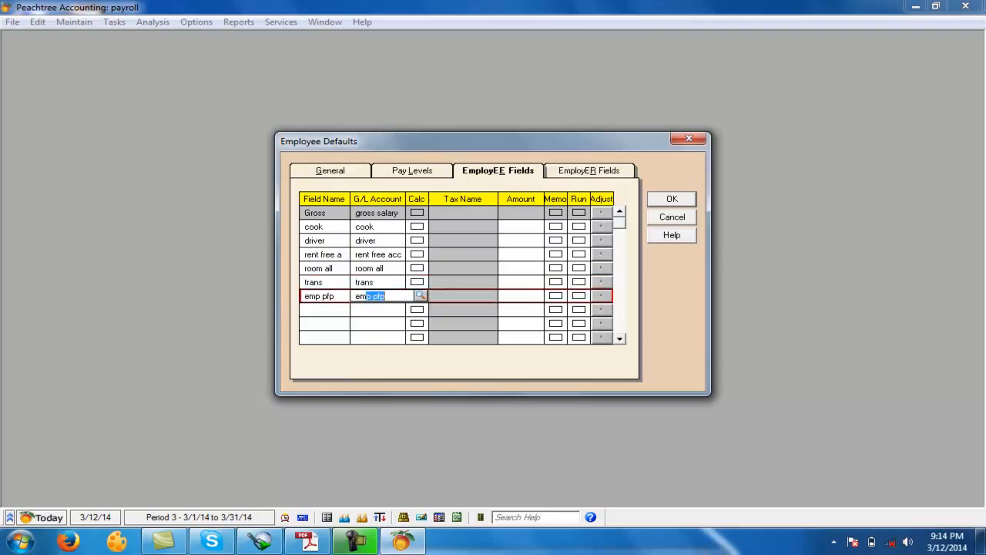
key(Tab)
key(Tab)
key(Tab)
key(Tab)
key(Tab)
- Add an employee field "canteen", leave its G/L account blank and open a new account record for it
text(can)
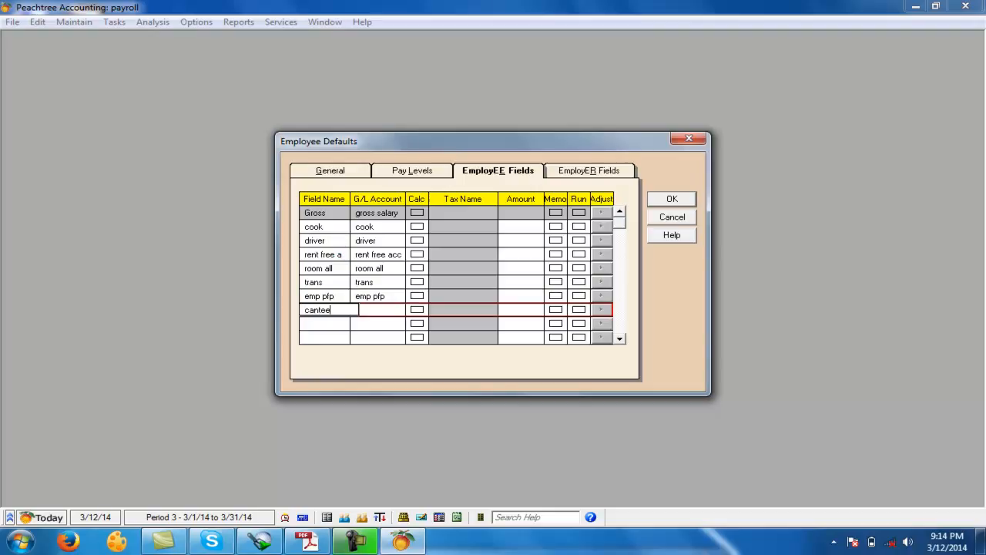
key(Tab)
key(BackSpace)
key(BackSpace)
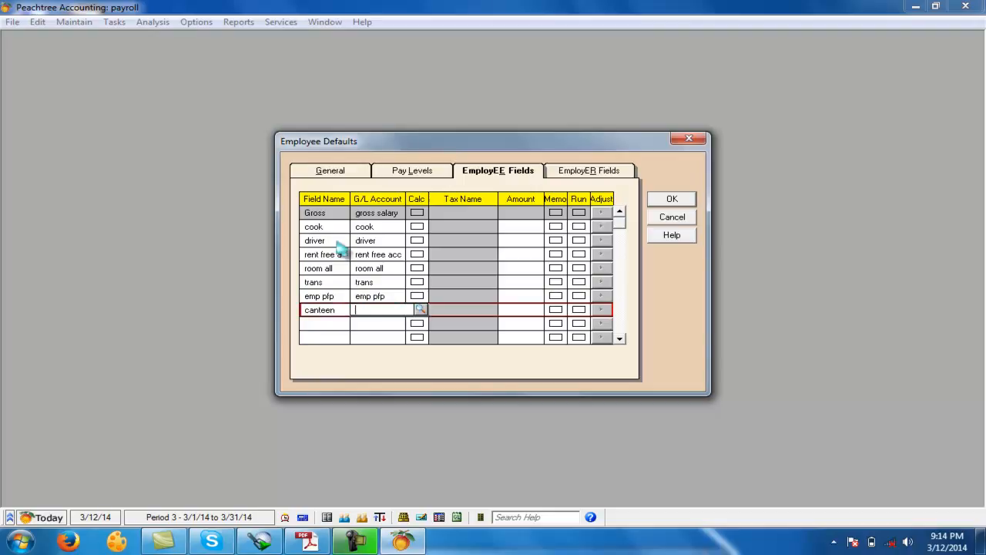
click(420, 310)
click(518, 438)
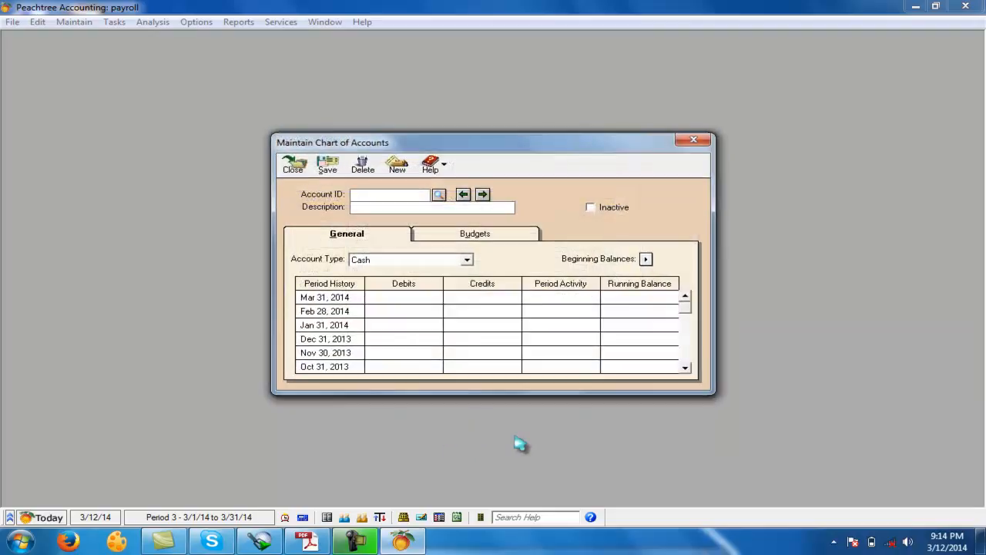
- Create the account "canteen det" with type Other Current Liabilities and use it as the G/L account of the canteen field
text(canteen det)
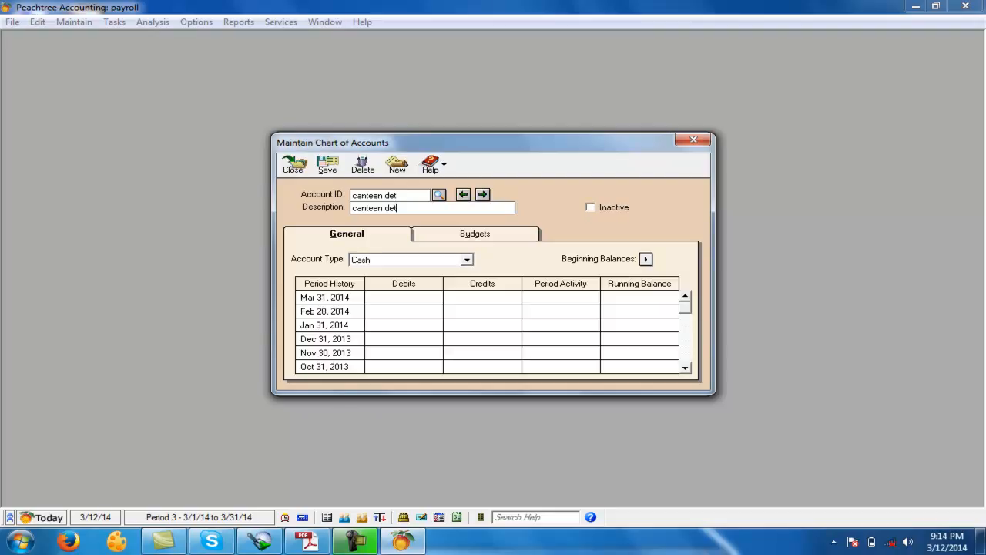
key(Tab)
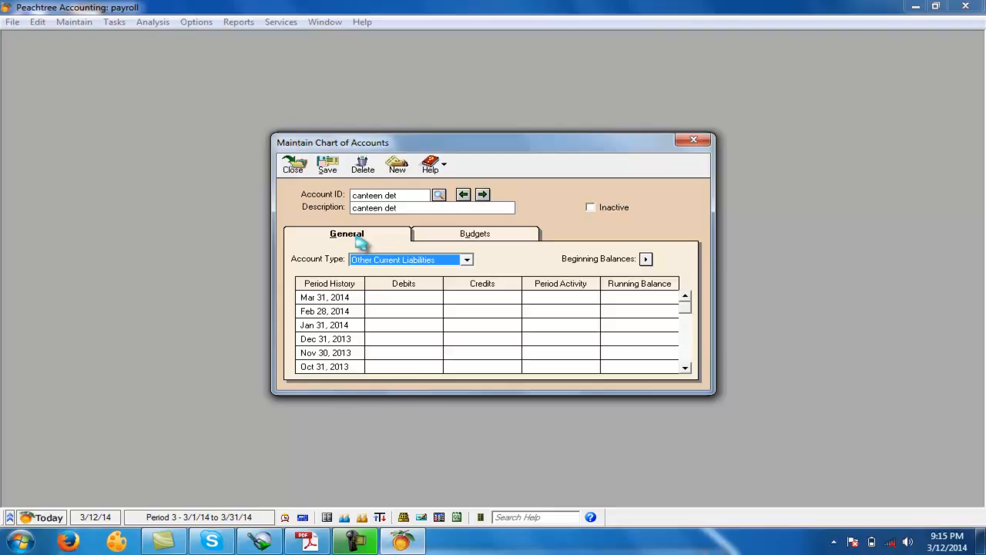
click(328, 164)
click(297, 165)
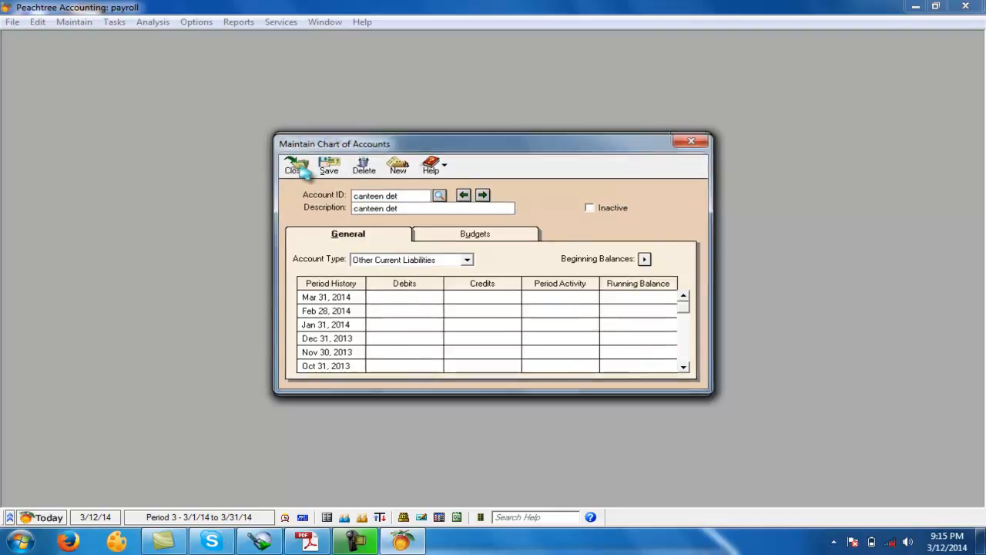
click(339, 325)
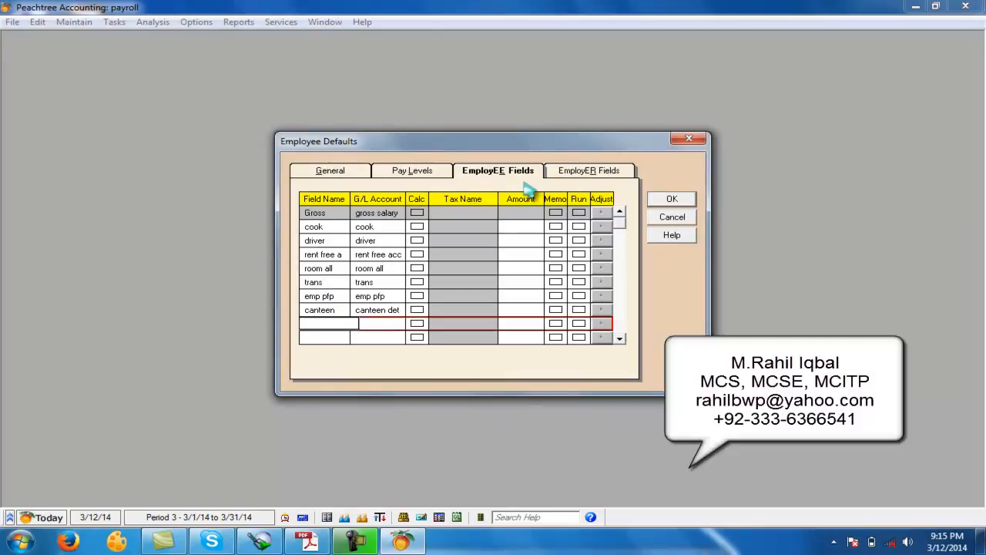
- Turn off automatic calculation for the Soc_Sec_ER, Medicare_ER, FUTA_ER and SUI_ER employer fields
click(595, 174)
click(503, 212)
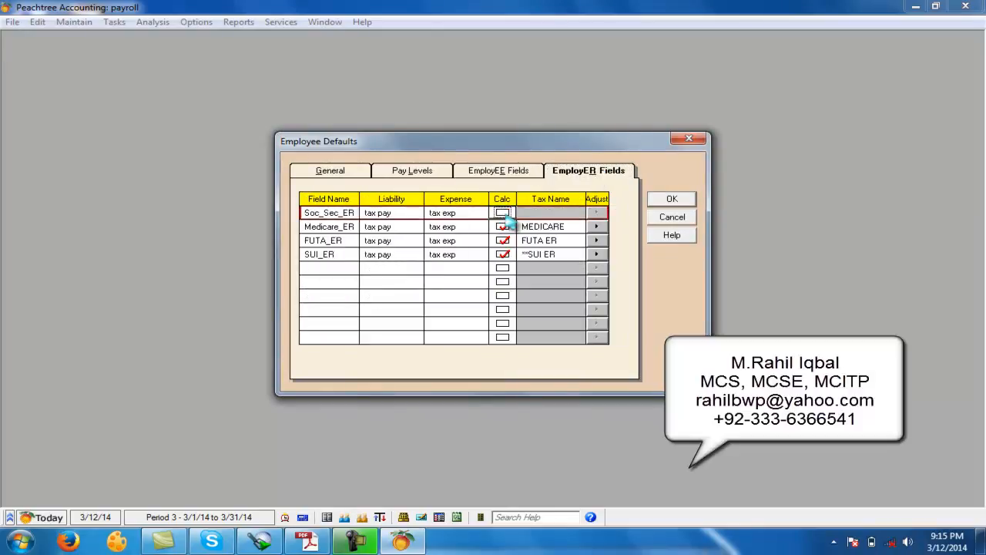
click(502, 227)
click(502, 240)
click(502, 255)
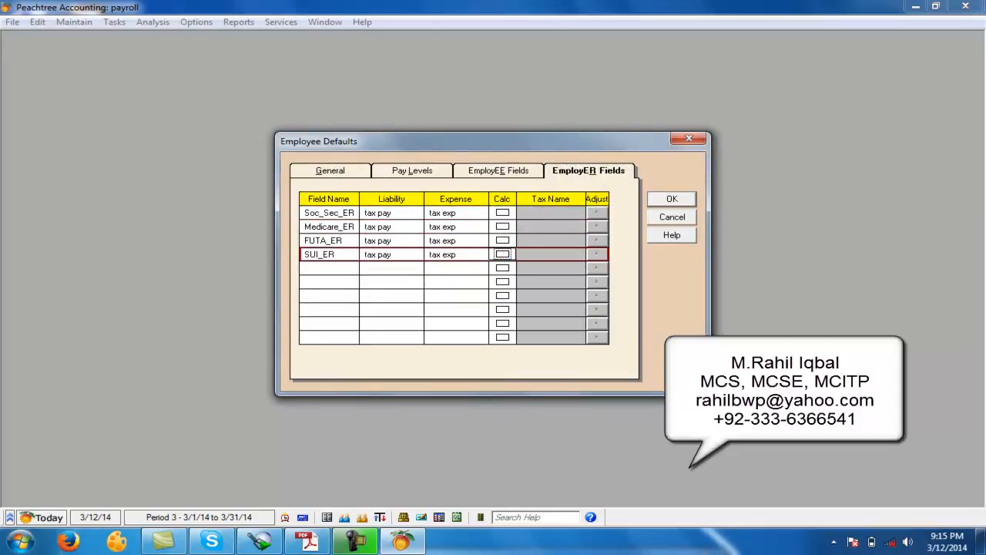
- Clear the expense accounts, liability accounts and field names of the four default employer fields
click(456, 213)
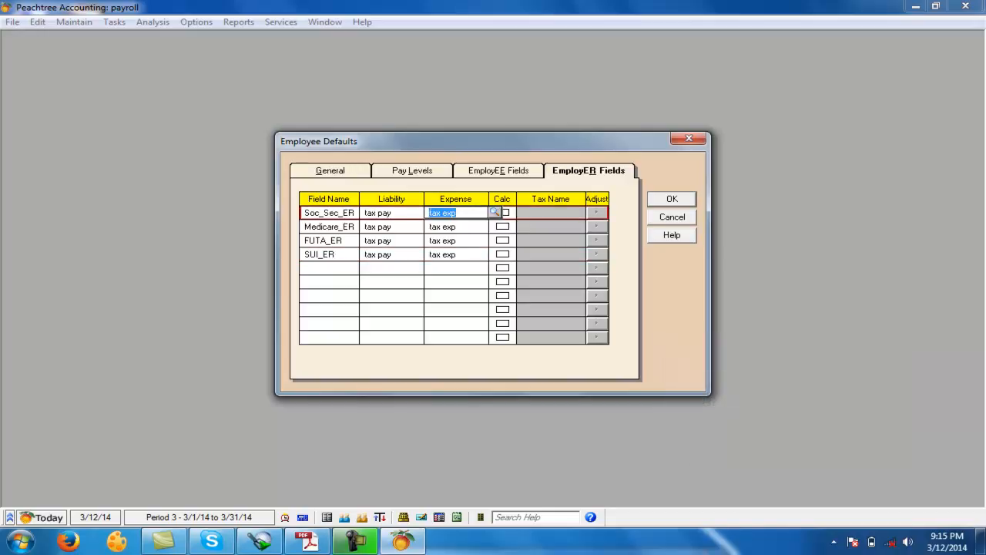
key(Delete)
key(Down)
key(Down)
key(Delete)
key(Down)
click(395, 213)
key(Delete)
click(394, 226)
key(Delete)
click(394, 240)
key(Delete)
click(395, 253)
key(Delete)
click(347, 213)
key(Delete)
click(347, 226)
key(Delete)
click(347, 241)
key(Delete)
click(349, 254)
key(Delete)
- Add an employer field "empr pf" with liability account "empr pfp" and expense account "empr pfx", and save the employee defaults
click(339, 213)
key(BackSpace)
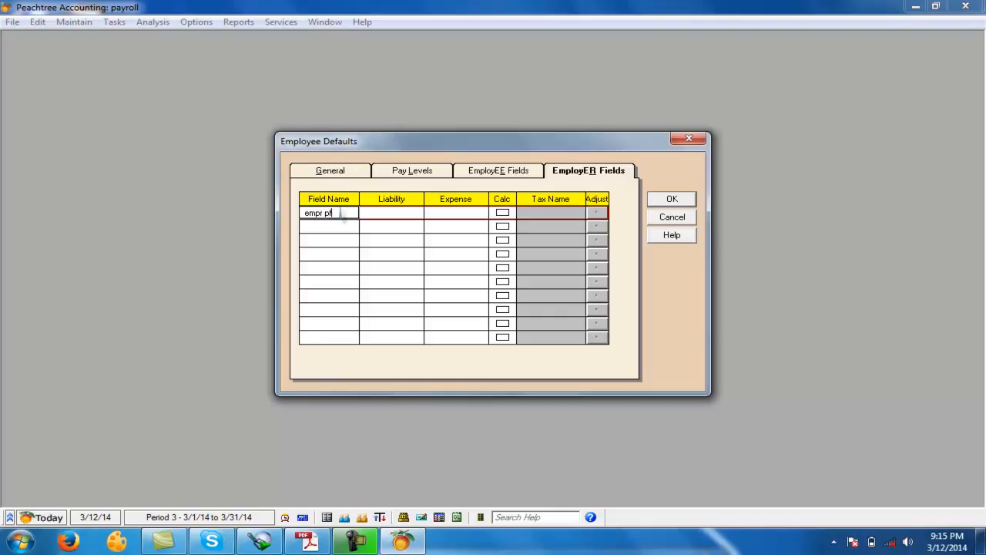
click(397, 214)
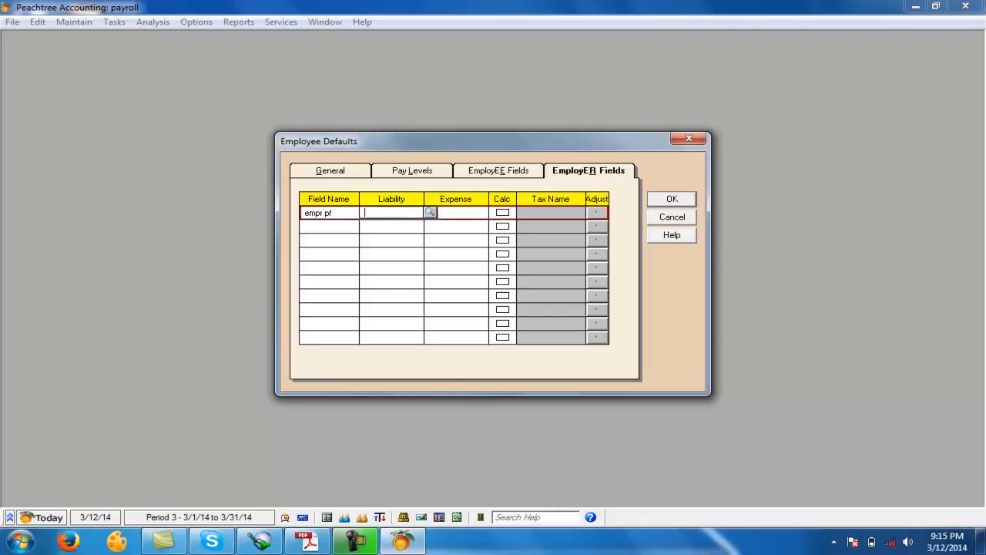
click(429, 212)
scroll(409, 255, down, 2)
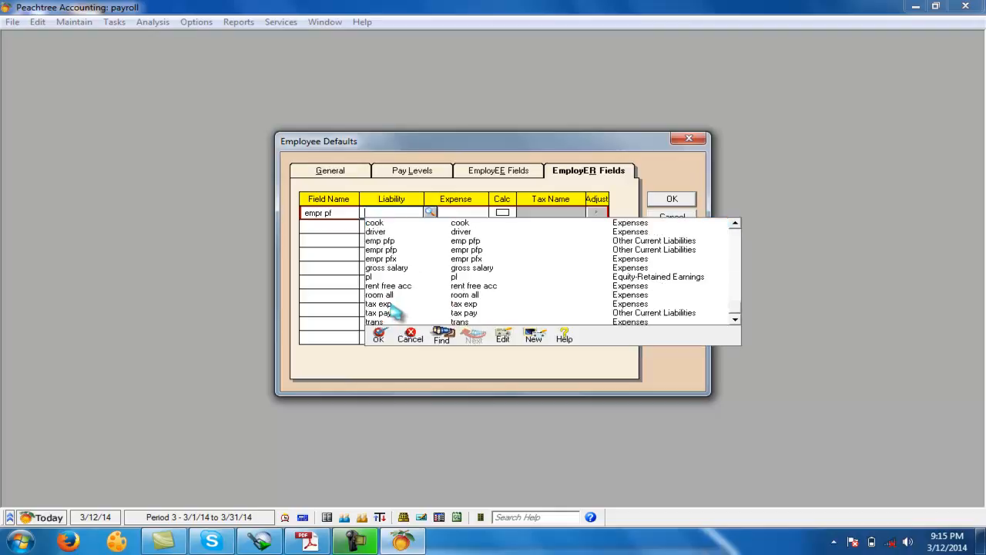
click(379, 252)
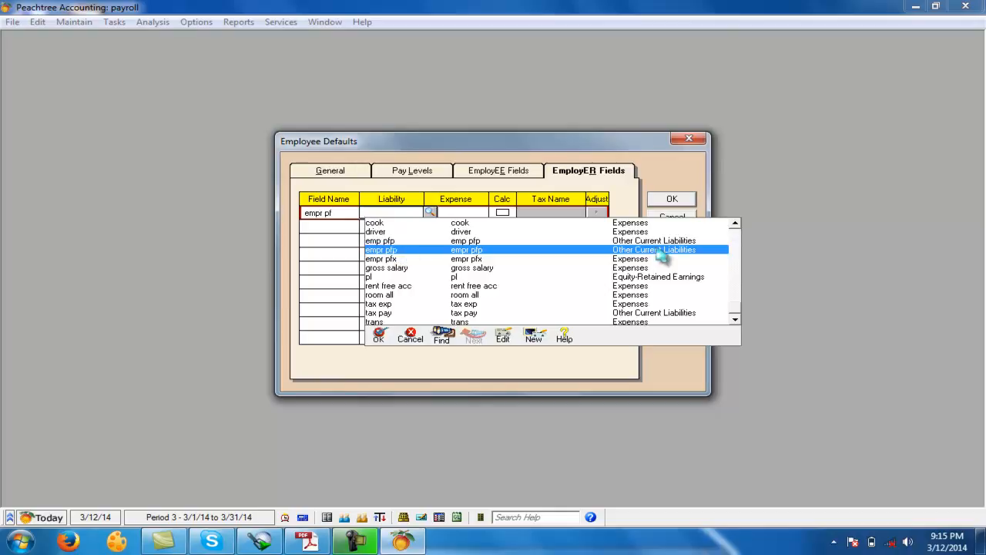
double_click(384, 252)
click(496, 212)
scroll(516, 281, down, 1)
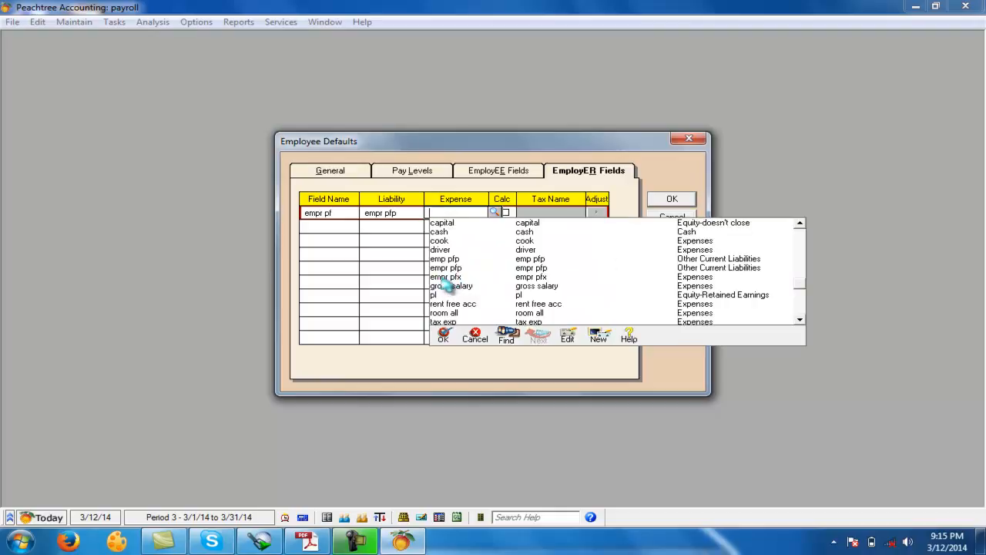
double_click(451, 278)
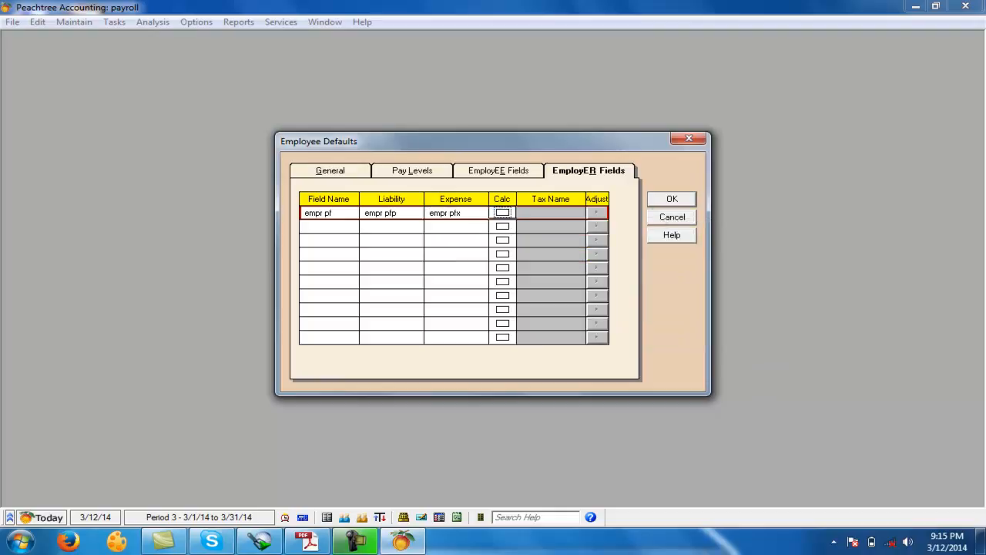
click(690, 202)
- Review the list of accounts in the chart of accounts and the employee and employer fields in the employee defaults
click(71, 24)
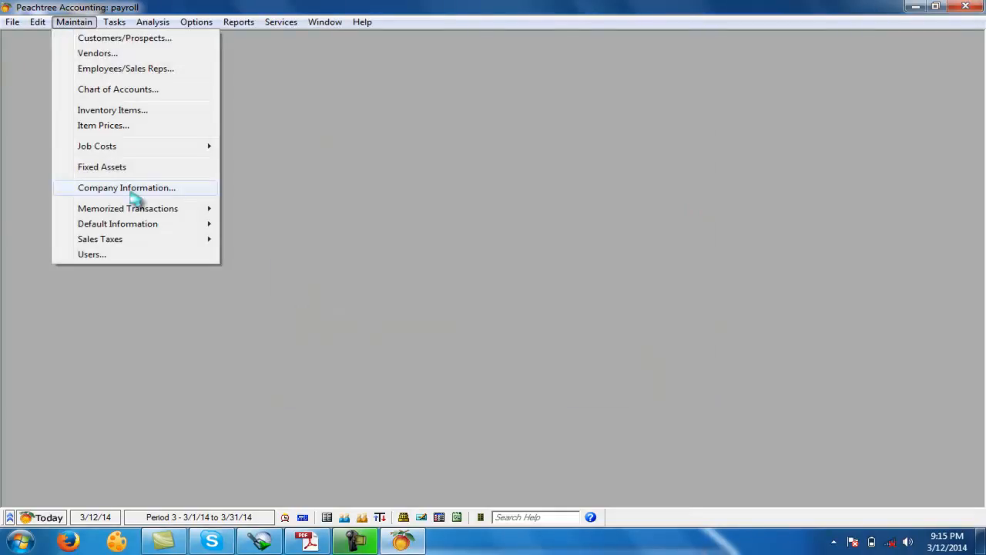
click(119, 89)
click(387, 212)
scroll(400, 293, down, 2)
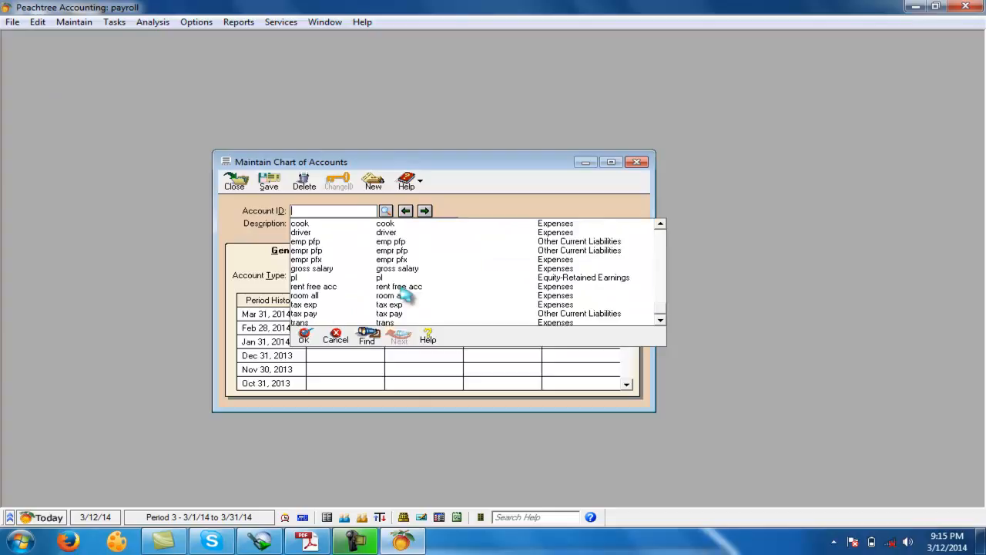
click(235, 182)
click(76, 23)
mouse_move(142, 224)
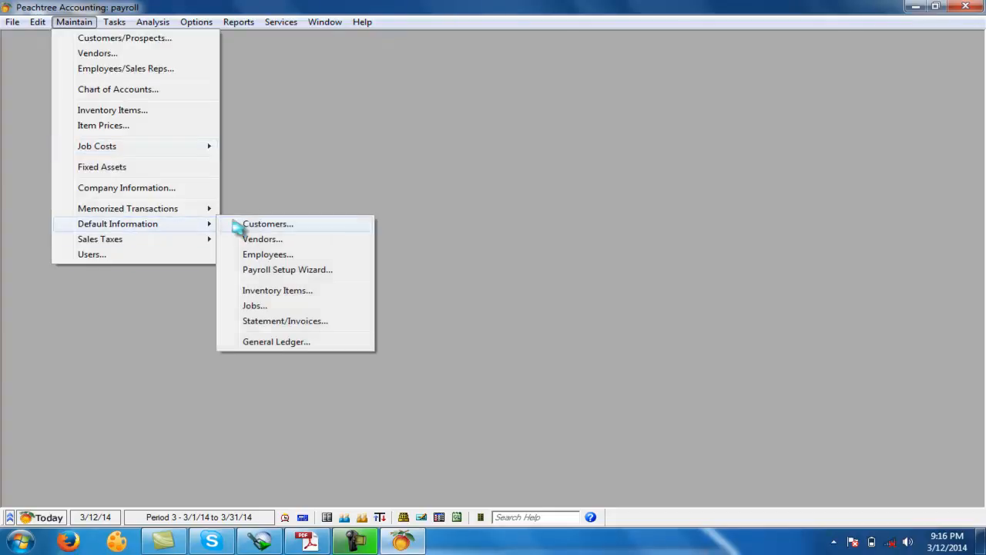
click(281, 257)
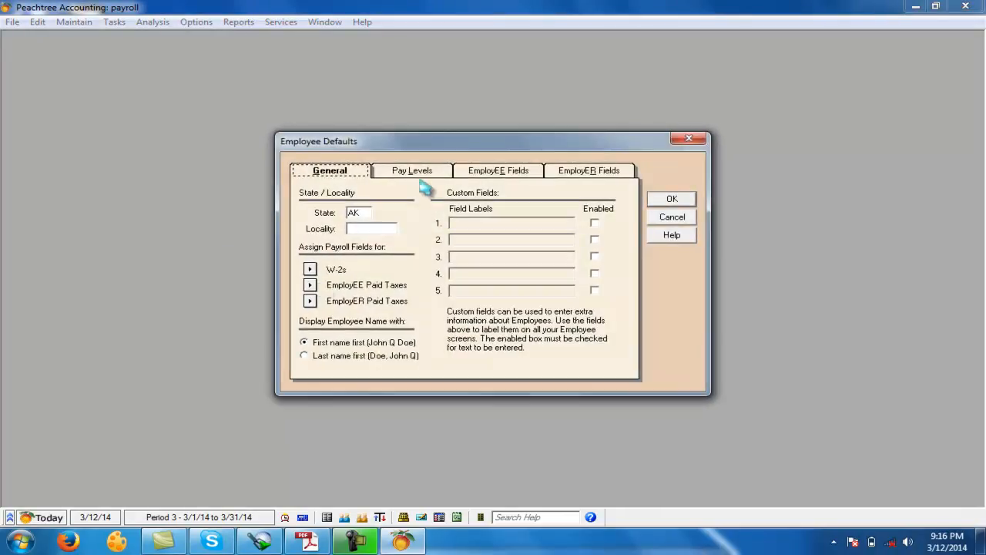
click(476, 176)
click(588, 174)
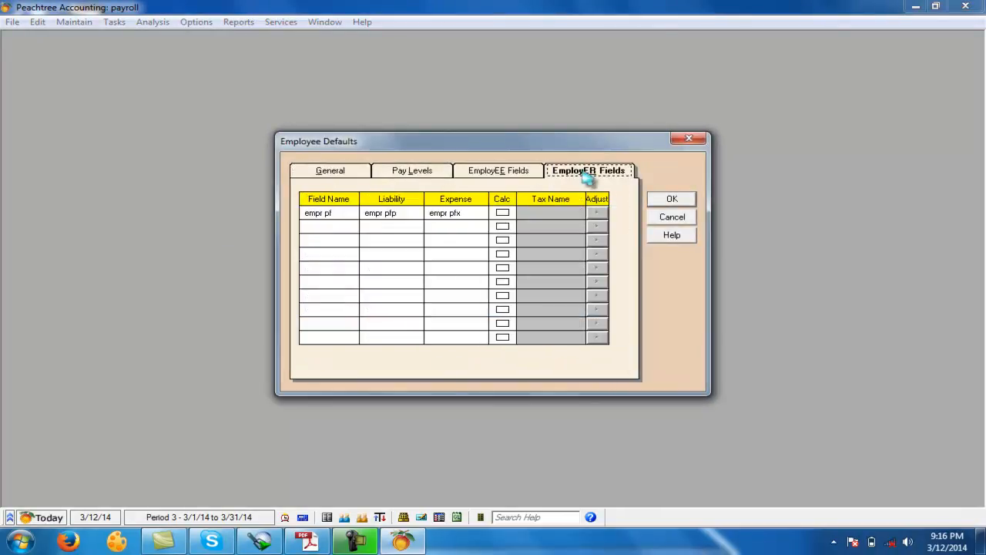
click(672, 199)
- Open a new employee record and enter the employee's first name as its ID
click(74, 21)
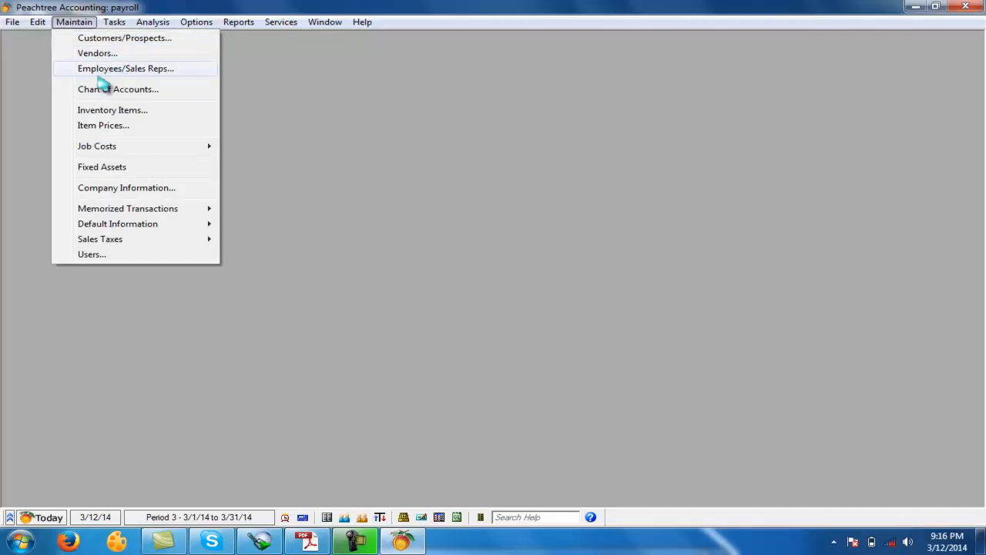
click(133, 69)
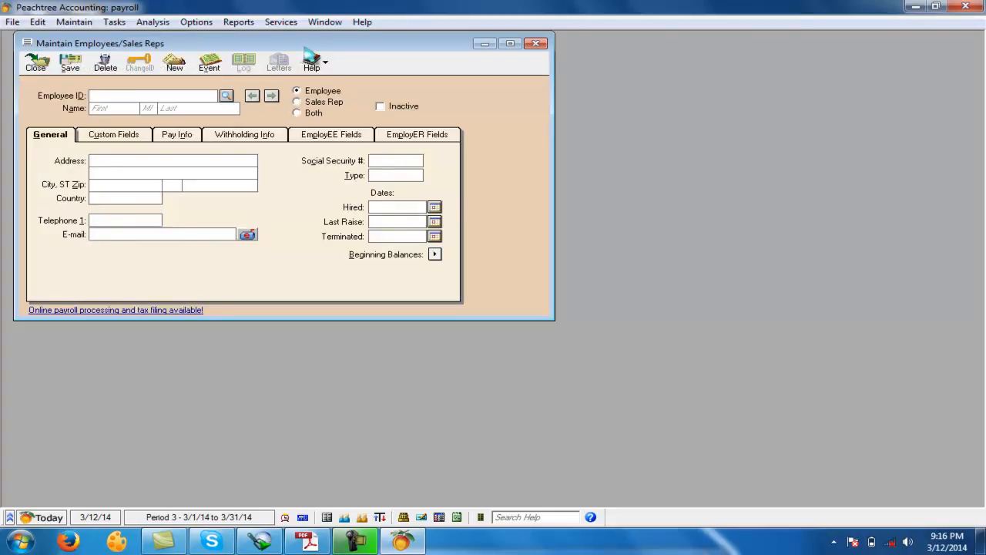
text(imran)
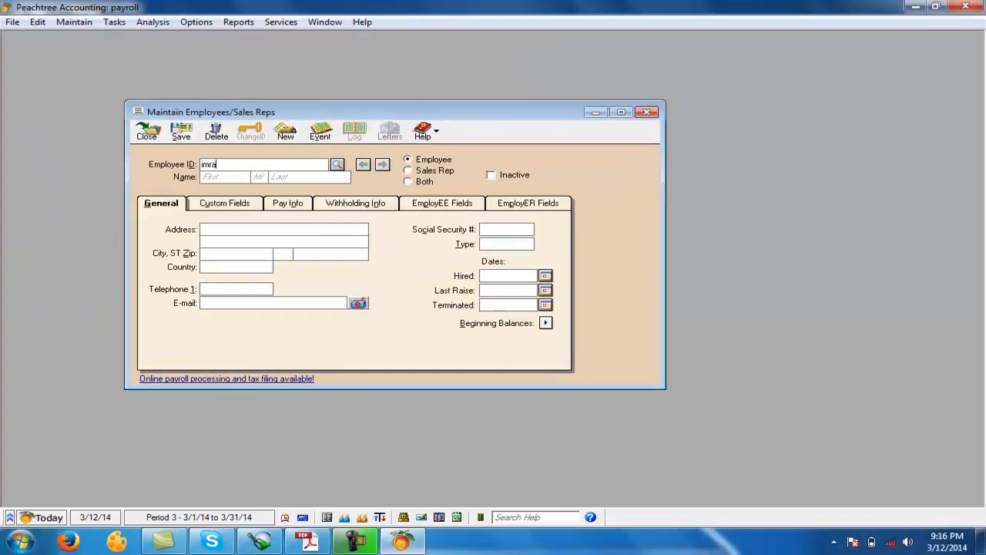
- Set the employee's pay frequency to Monthly, the pay method to Salary and the salary rate to 25,000
click(294, 210)
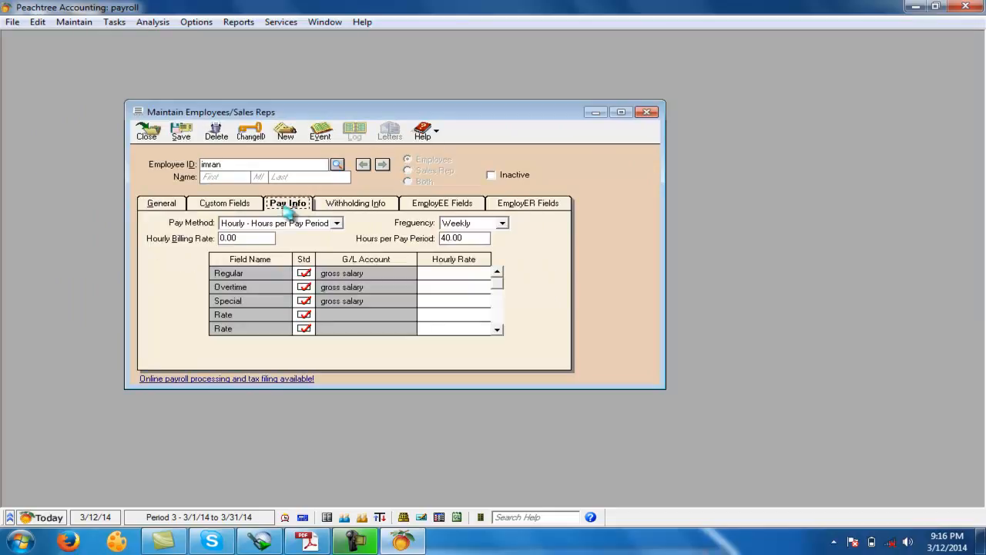
click(502, 223)
click(503, 253)
click(466, 253)
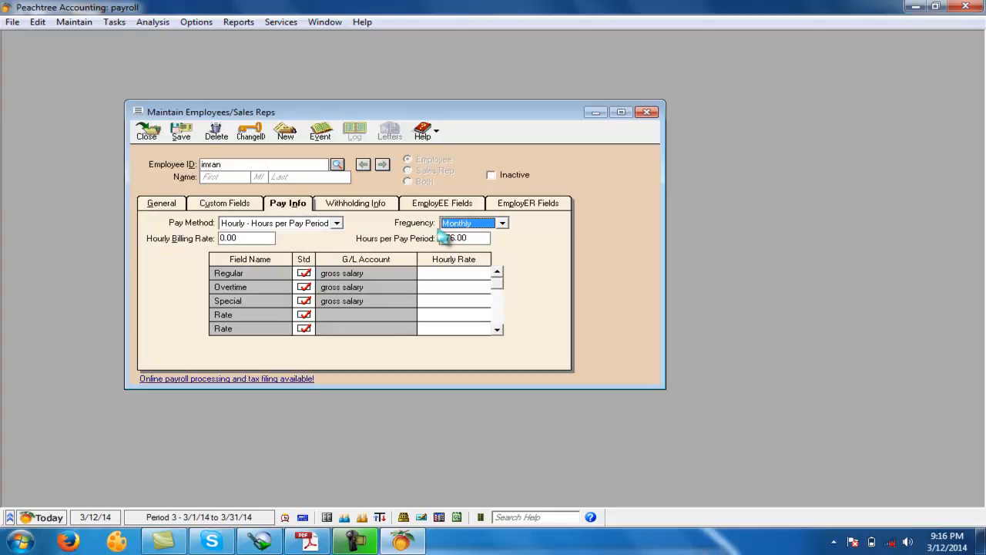
click(336, 224)
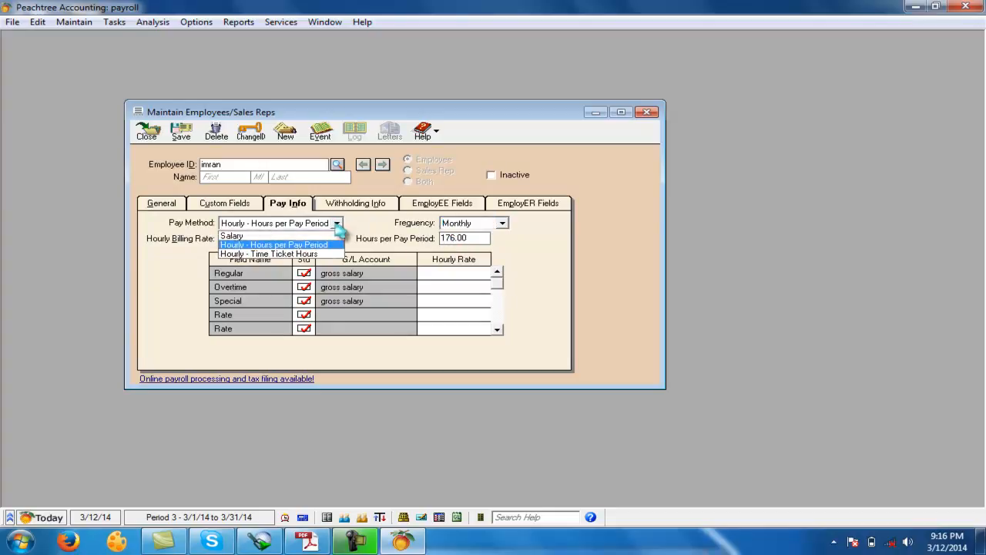
click(233, 236)
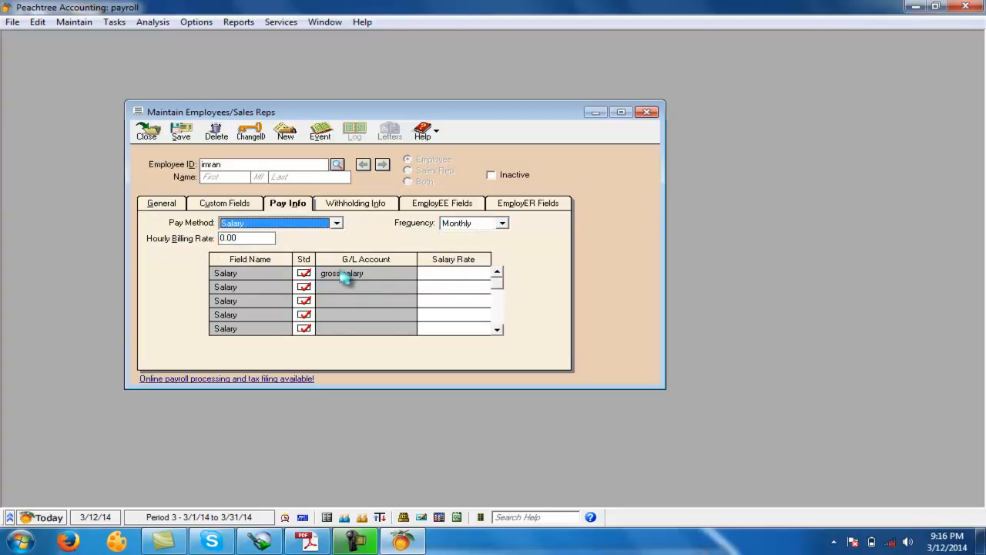
click(471, 273)
text(25000)
key(Return)
- Check the employee and employer fields carried over from the defaults into the employee record
click(441, 205)
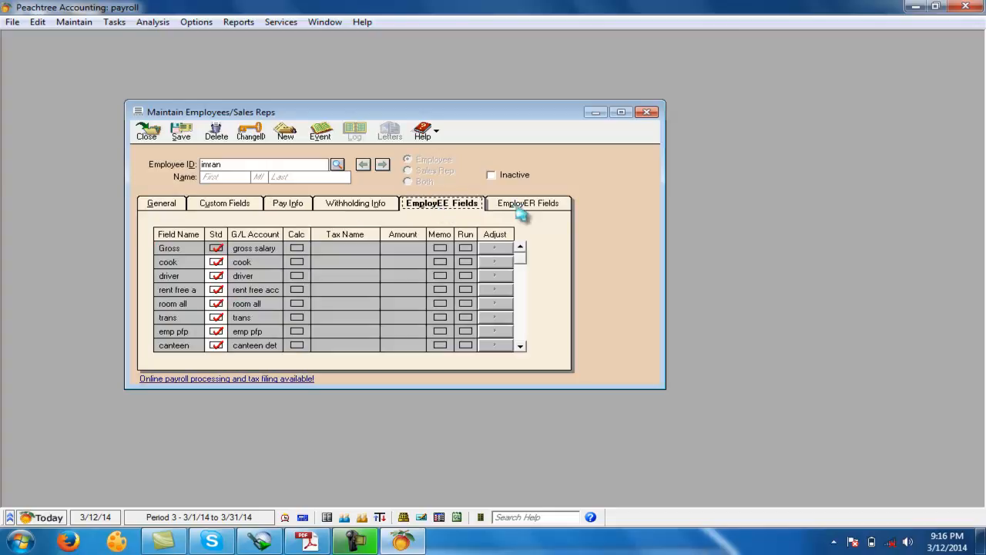
click(508, 209)
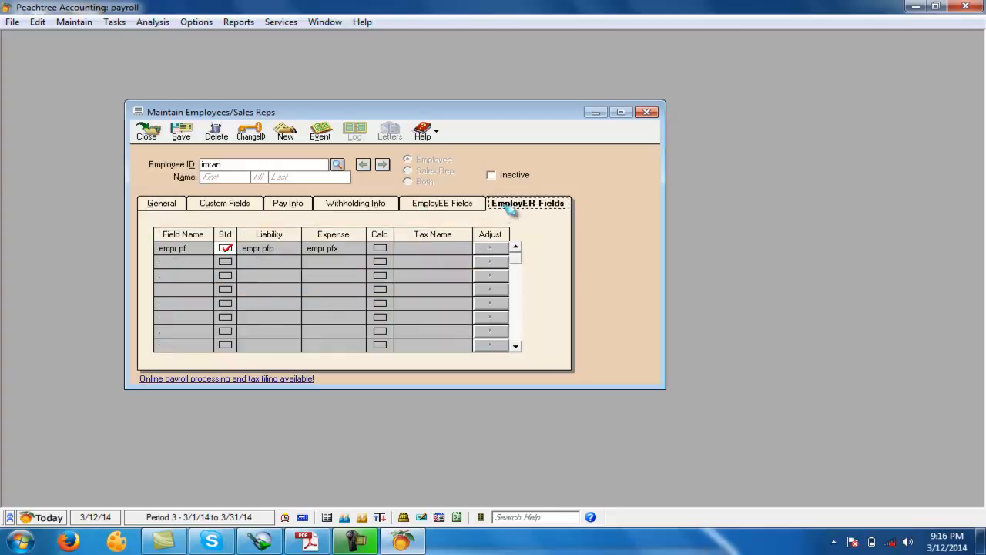
click(482, 203)
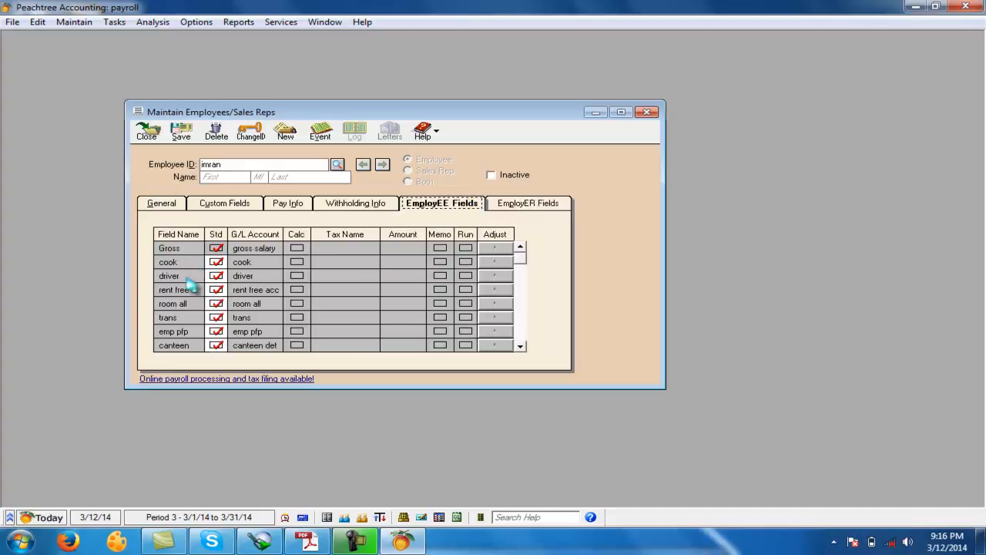
click(73, 23)
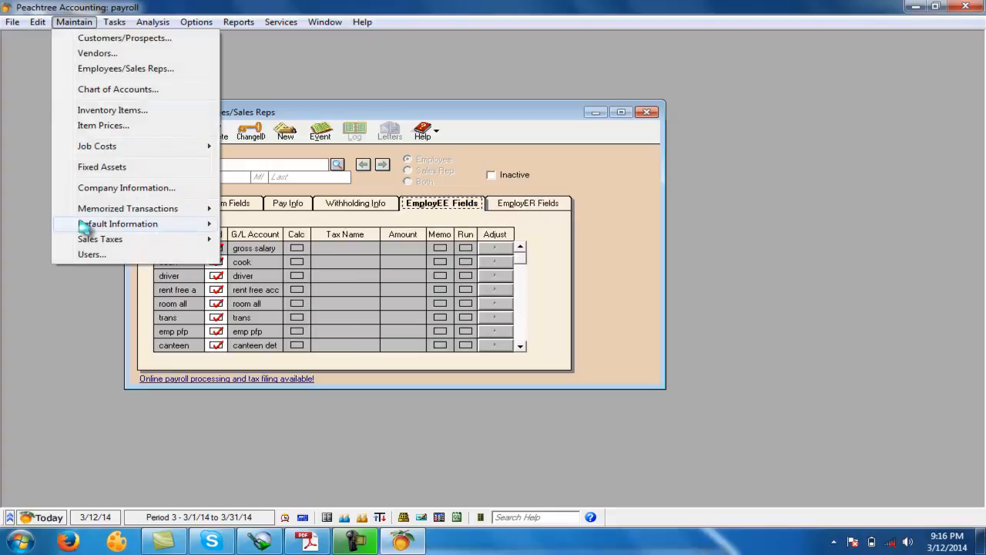
mouse_move(77, 225)
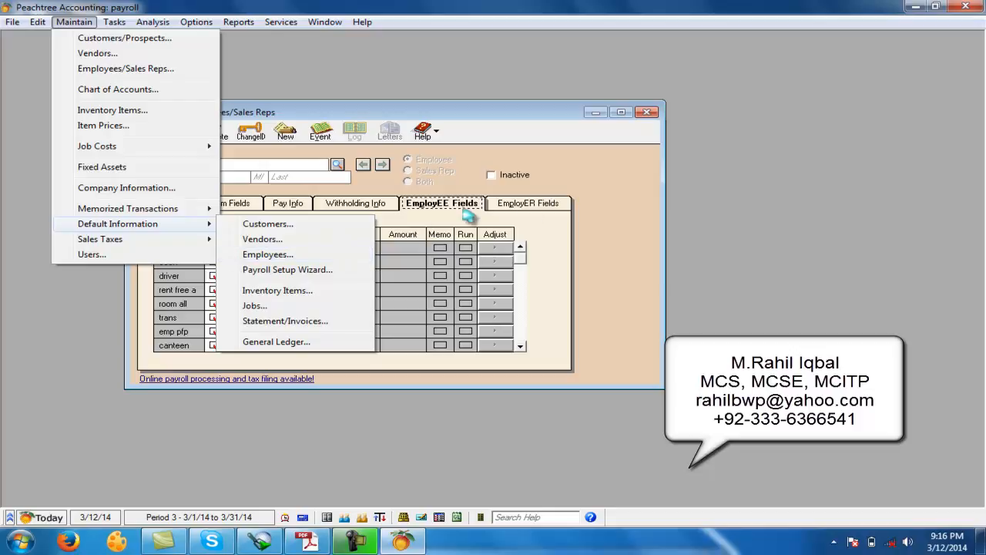
click(516, 208)
click(465, 205)
click(515, 206)
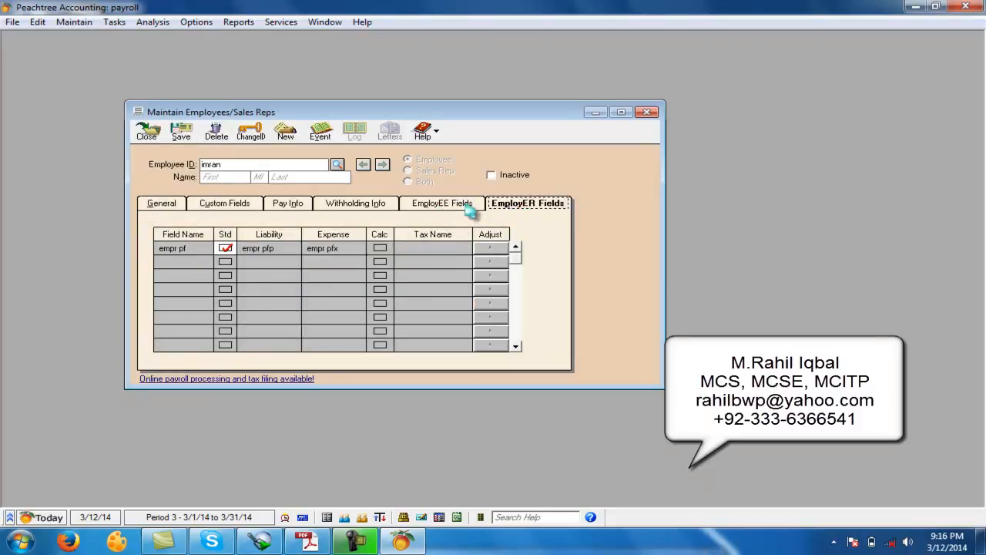
- Save the record, then reuse its pay setup for an employee "A" with a salary rate of 15,000 and save it
click(289, 204)
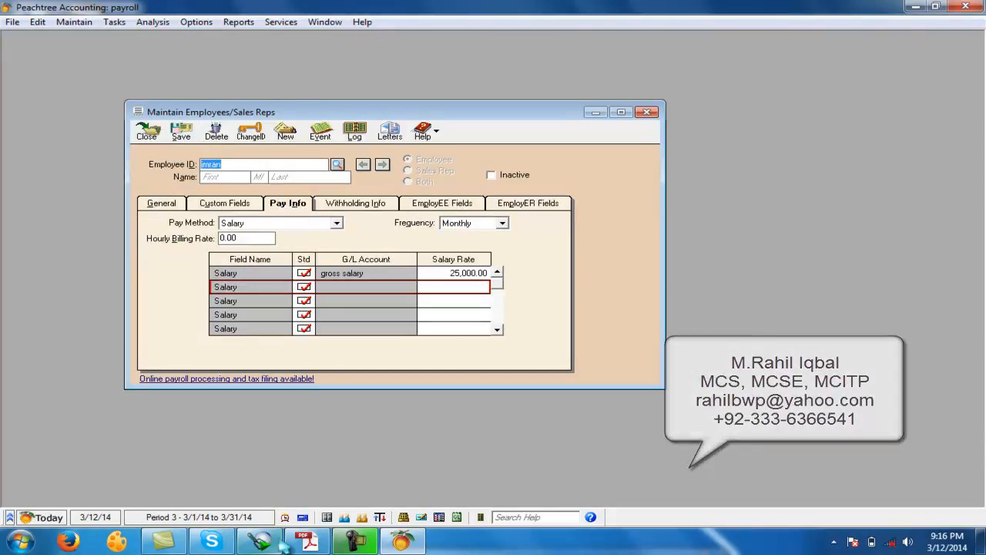
text(A)
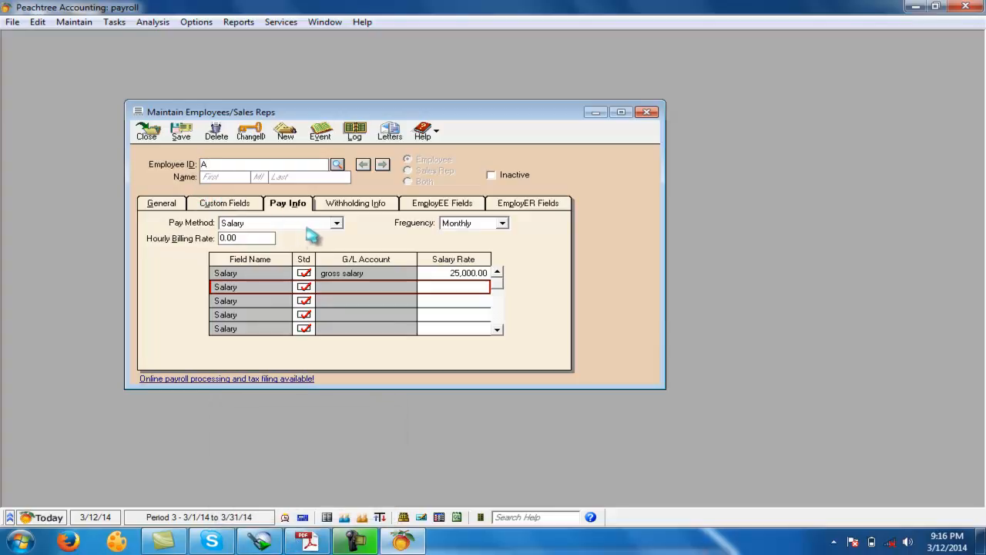
click(451, 274)
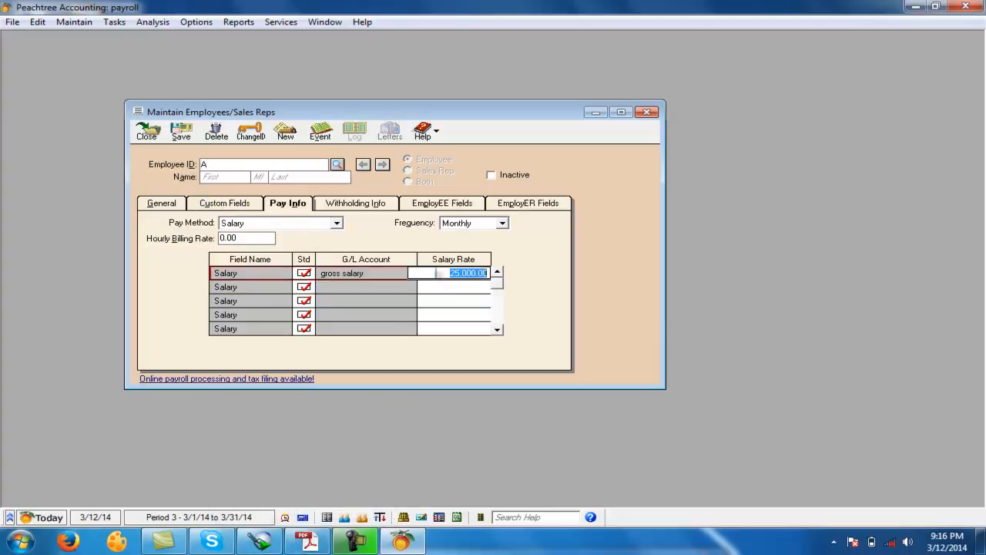
text(15000)
click(188, 135)
- Save two more employees, "B" and "C", with the same monthly salary of 15,000
text(B)
click(186, 135)
text(C)
click(189, 139)
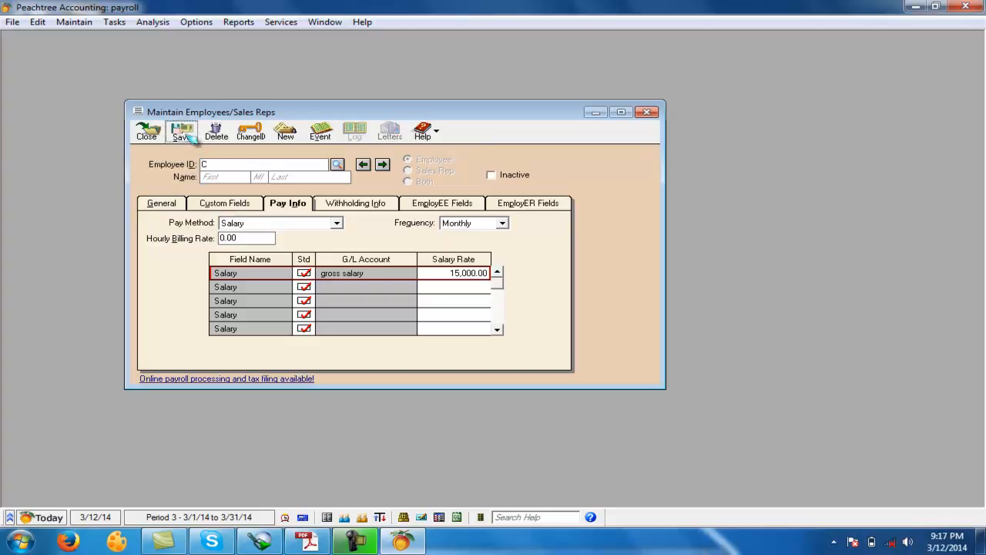
- Save three more employees, "D", "E" and "F", with the same monthly salary of 15,000
text(D)
click(189, 139)
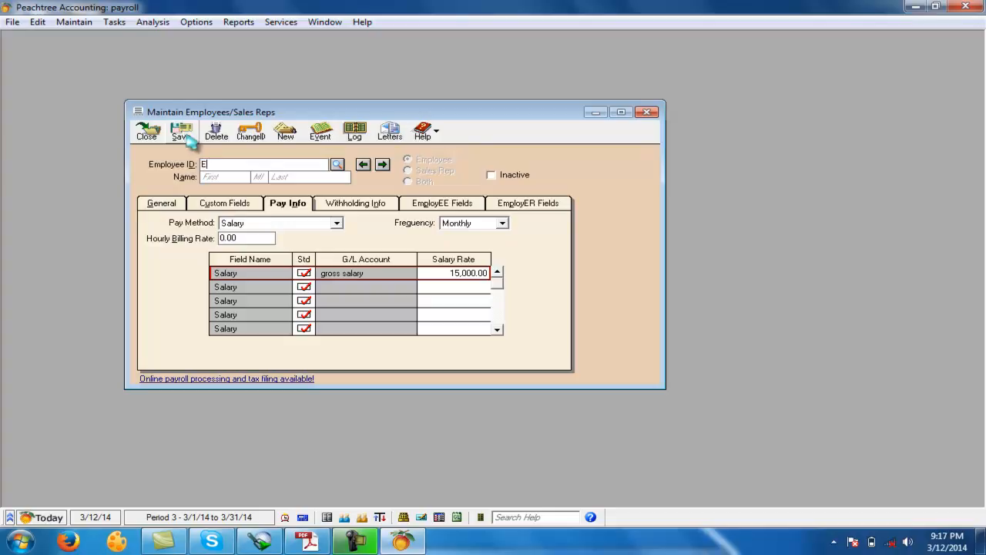
text(F)
click(189, 139)
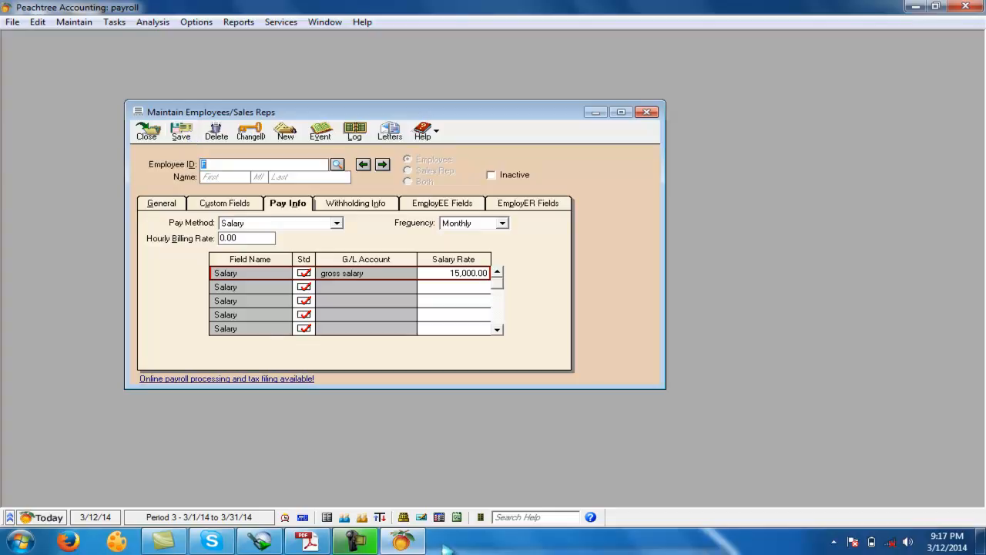
- Switch to the accounting question in Adobe Reader and check the lists of salaried and hourly employees against the records entered so far
click(309, 542)
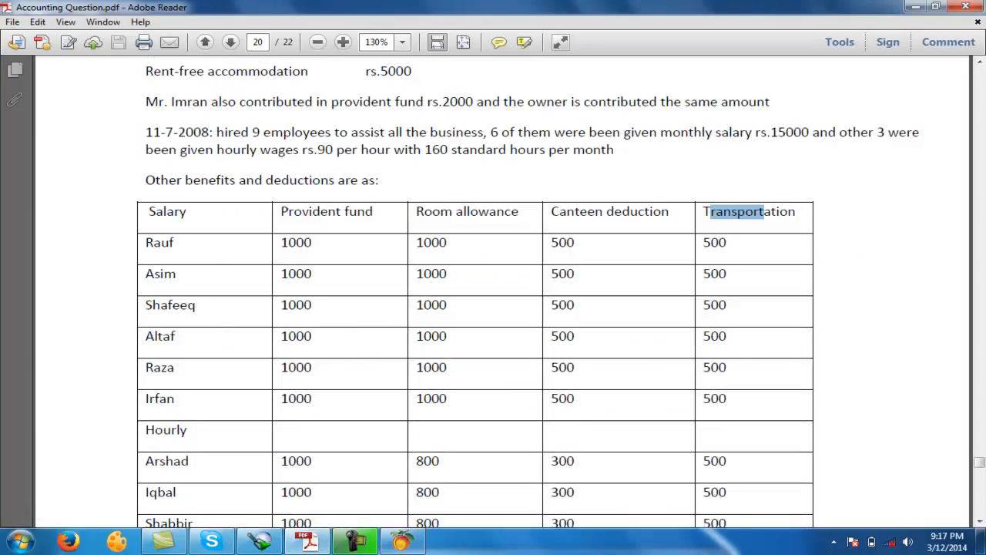
click(759, 213)
drag(152, 305, 197, 306)
drag(147, 337, 177, 337)
click(153, 368)
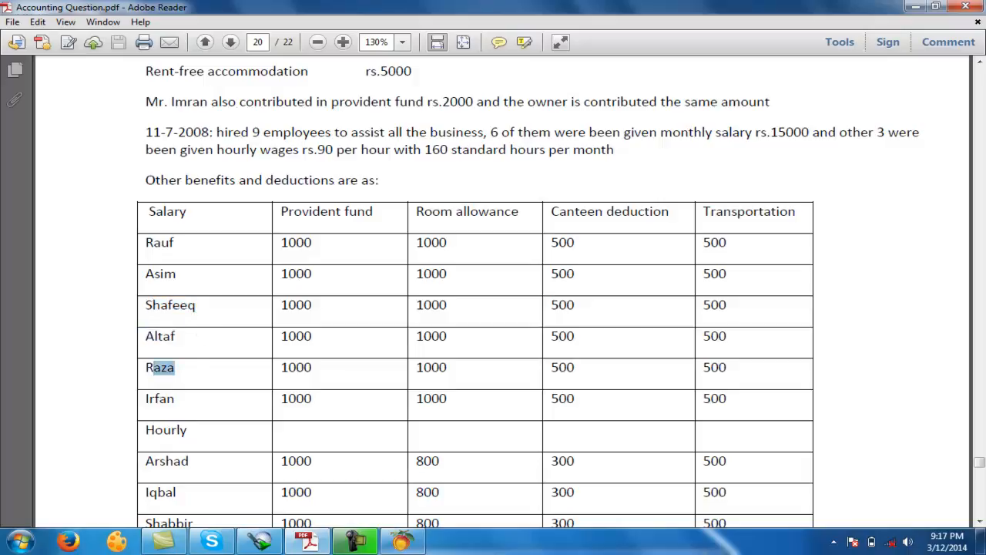
drag(146, 398, 204, 416)
click(196, 414)
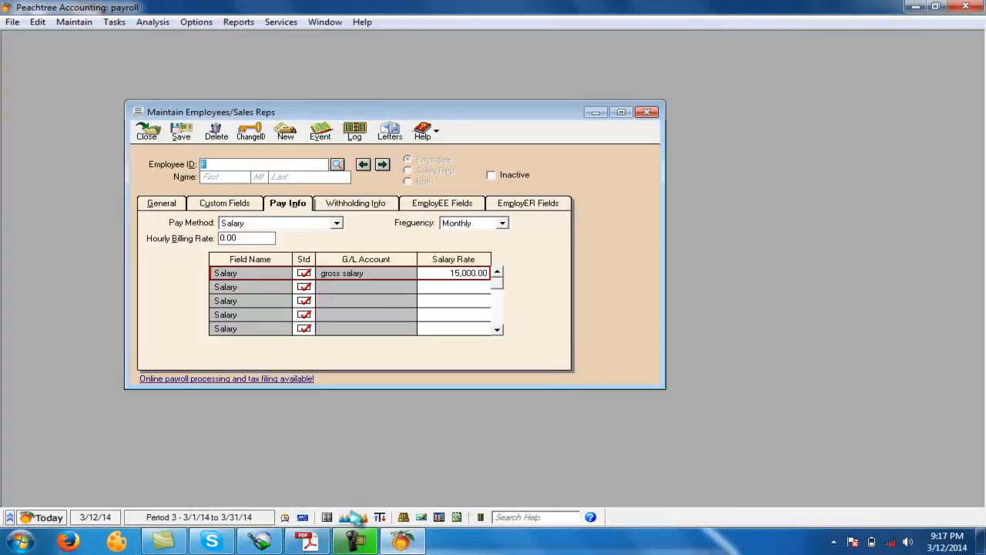
click(308, 541)
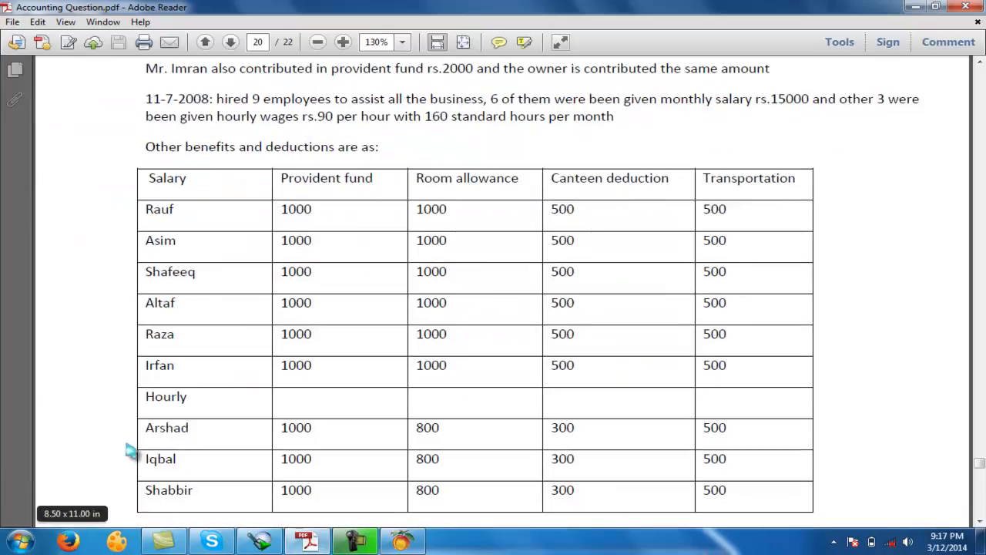
double_click(166, 427)
drag(146, 459, 196, 487)
click(224, 493)
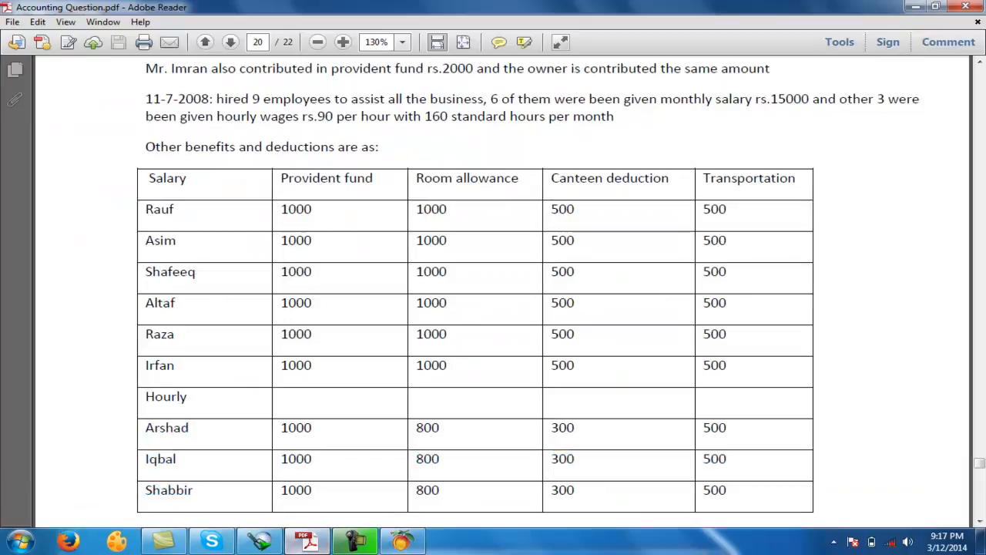
click(300, 541)
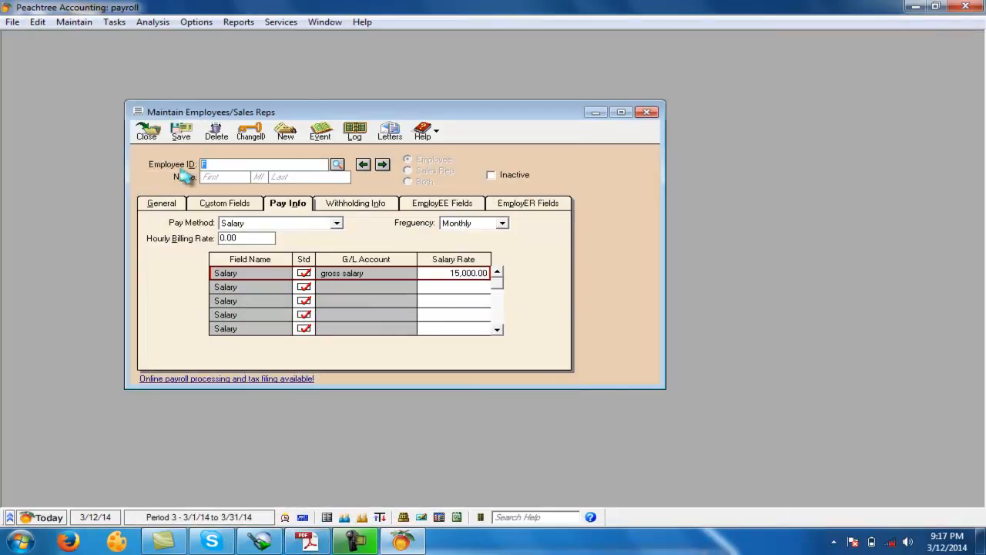
- Enter employee "1" with pay method Hourly - Hours per Pay Period, 160 hours per pay period and a regular hourly rate of 90
key(Tab)
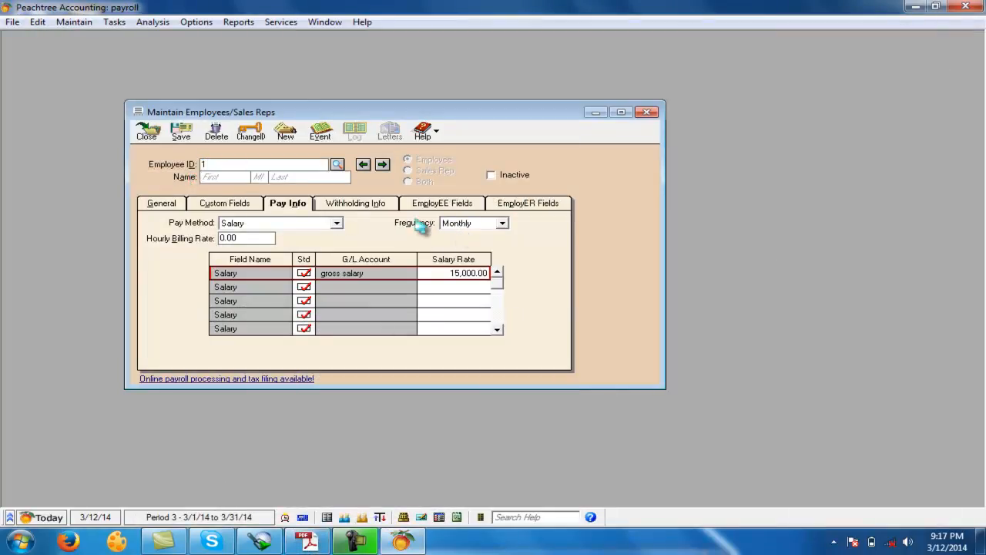
click(336, 223)
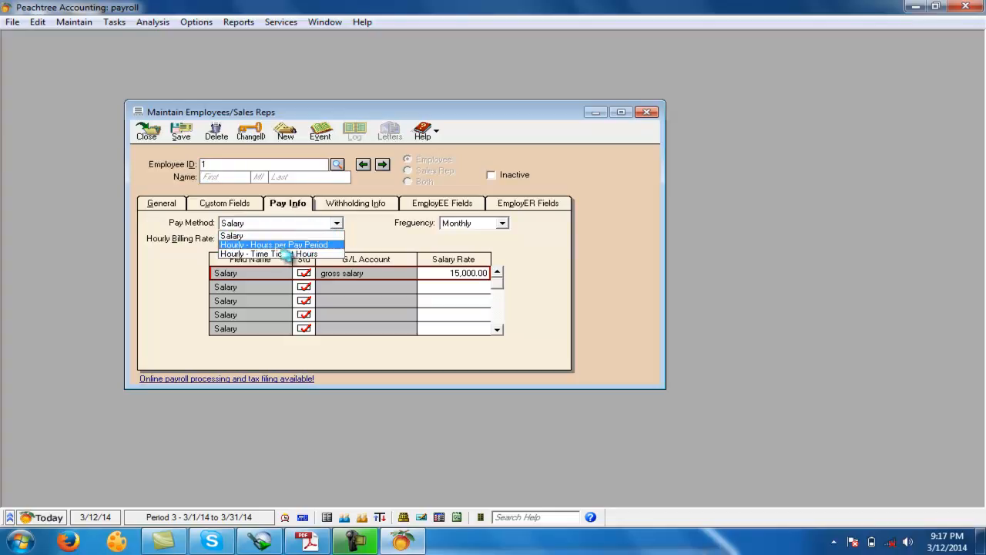
click(270, 245)
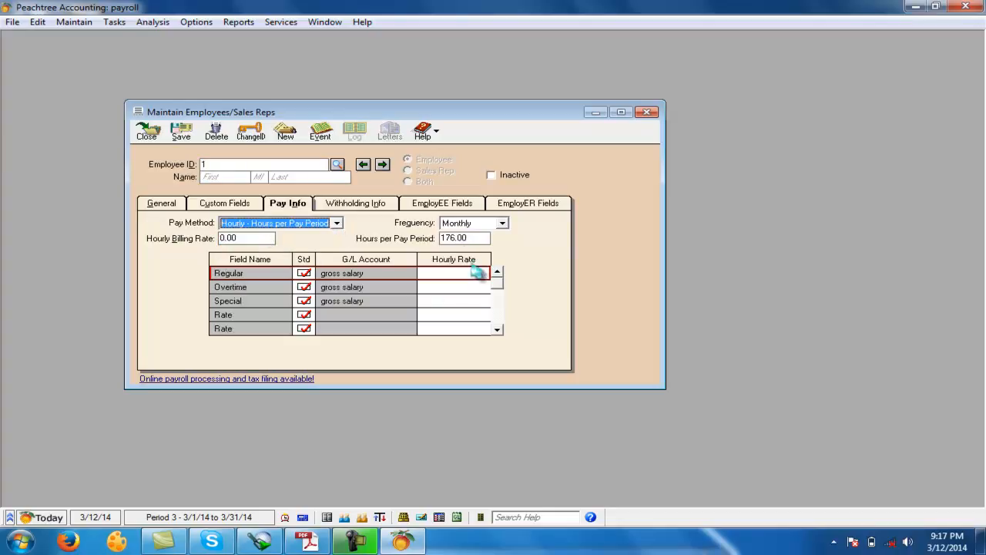
click(479, 237)
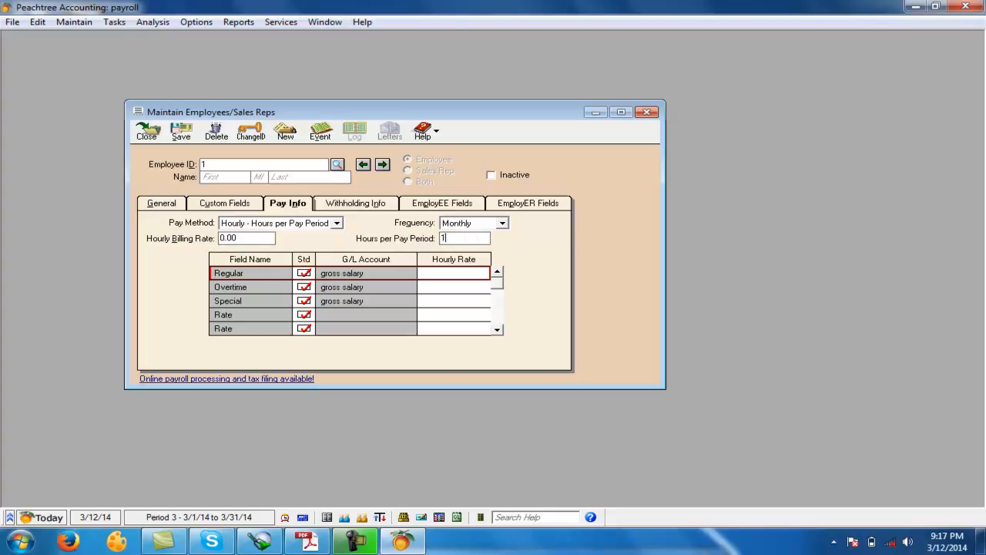
key(Tab)
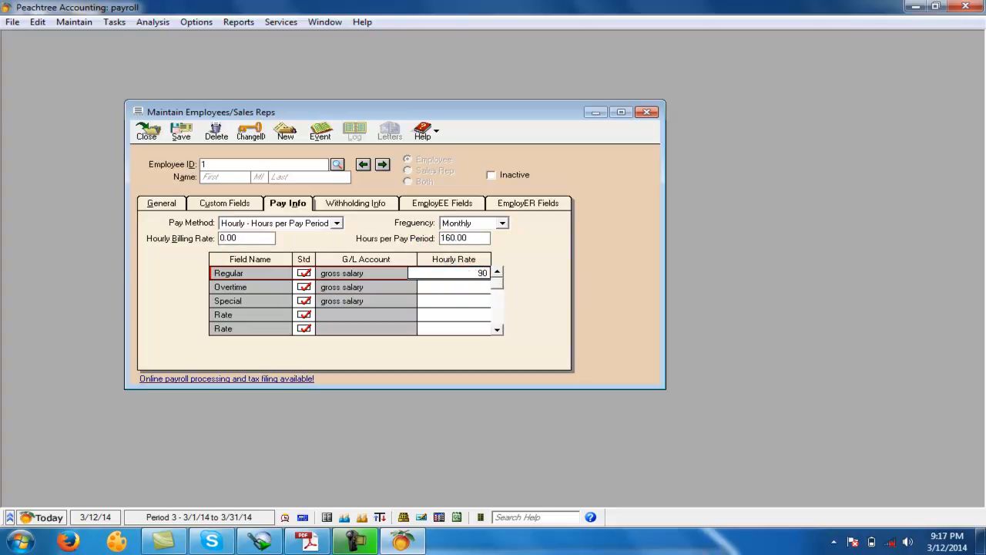
- Save hourly employees "1", "2" and "3" with that same pay setup, then check the employee list and close the record window
click(469, 297)
click(468, 273)
click(453, 275)
click(193, 142)
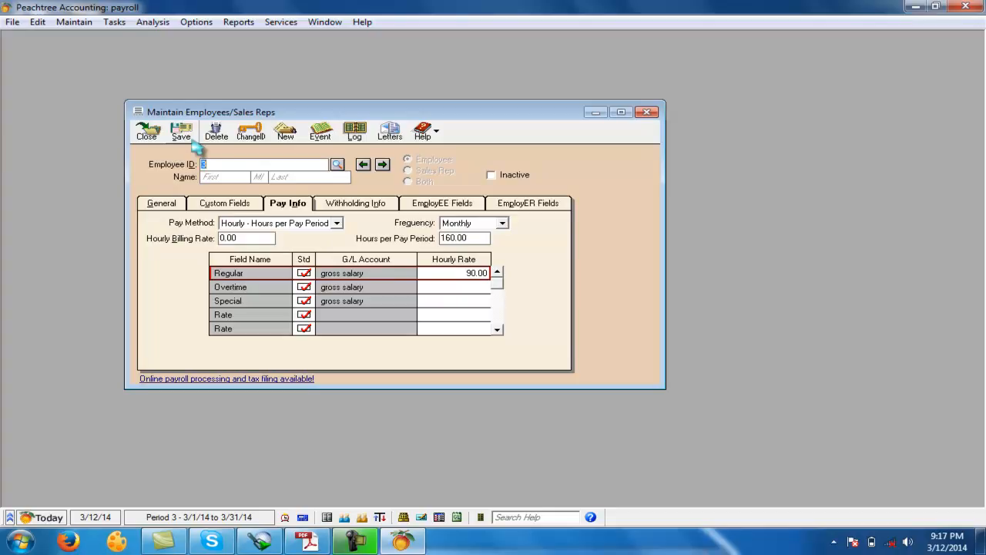
click(336, 165)
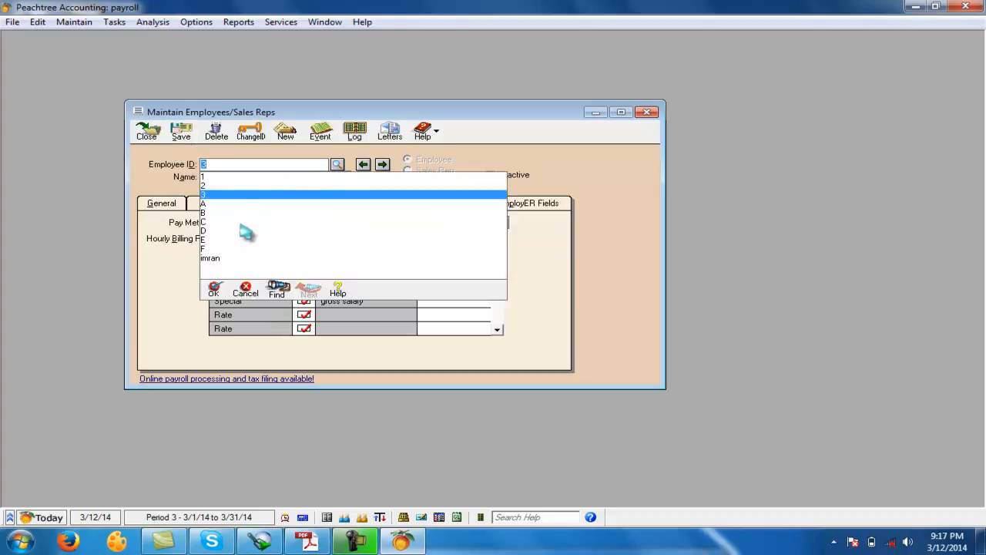
click(147, 135)
- Open Payroll Entry past the tax registration notice, using cash as the cash account, and maximize its window
click(114, 22)
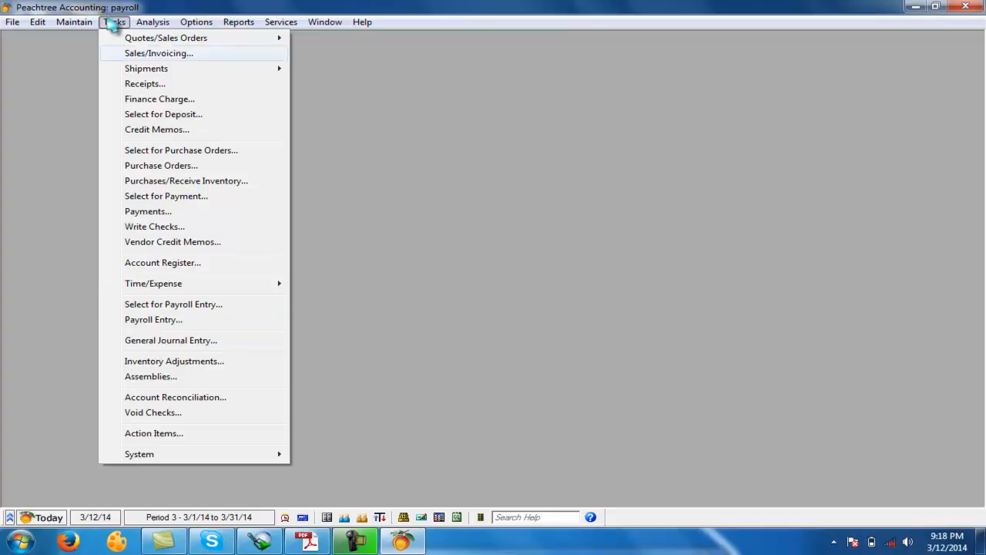
click(147, 327)
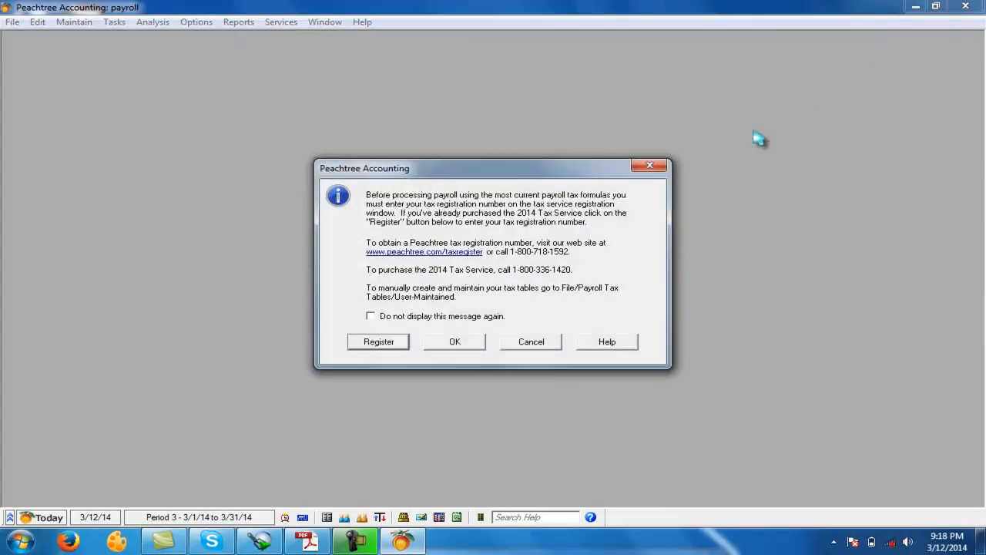
click(448, 344)
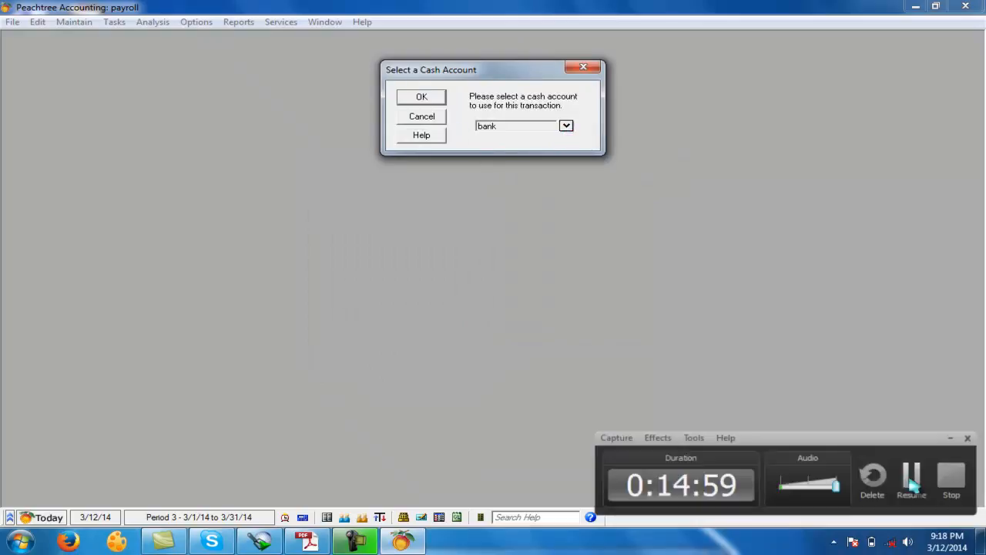
click(567, 126)
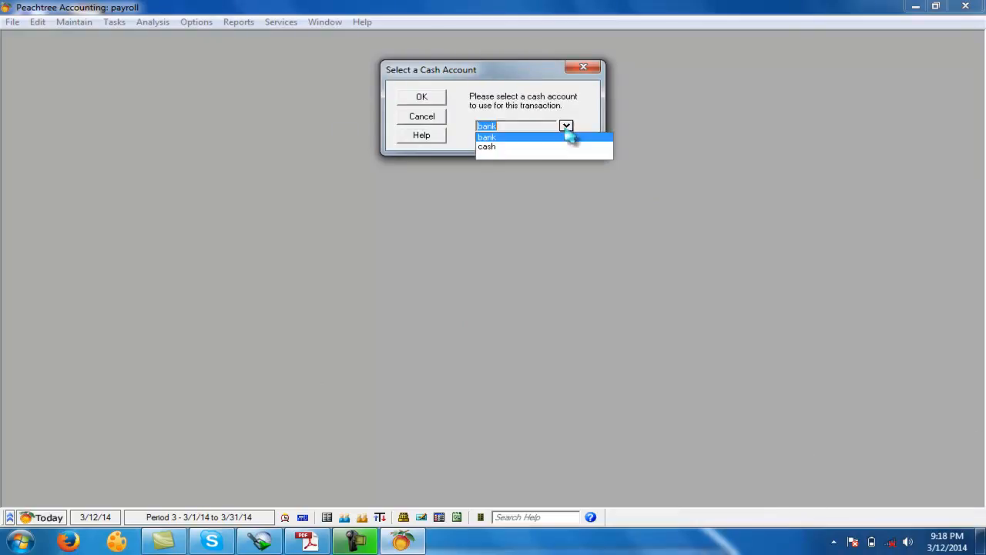
click(497, 146)
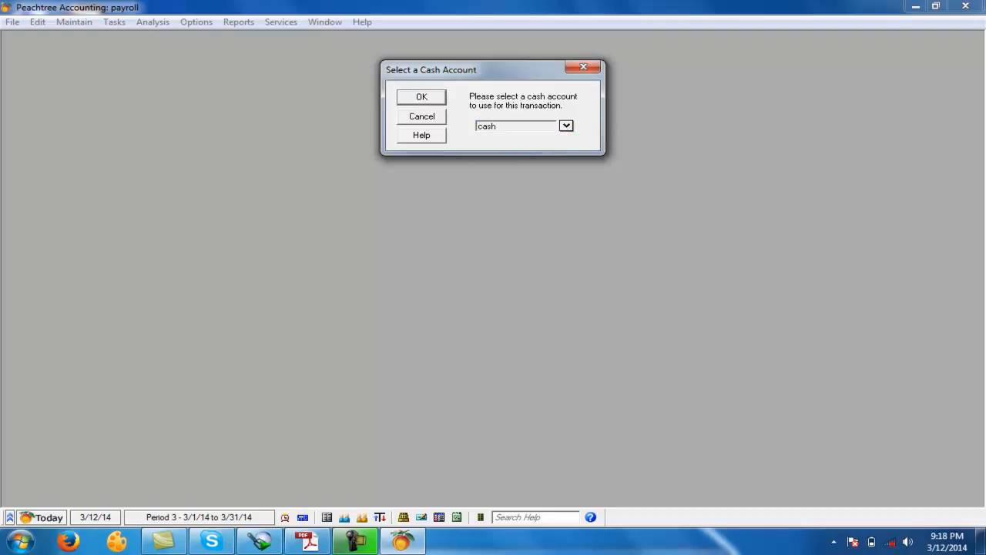
click(412, 97)
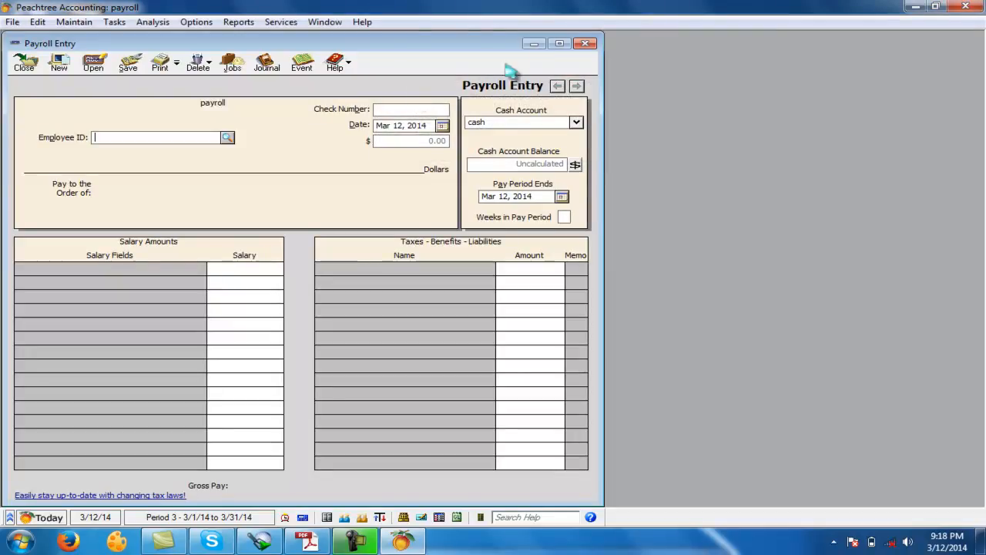
click(567, 40)
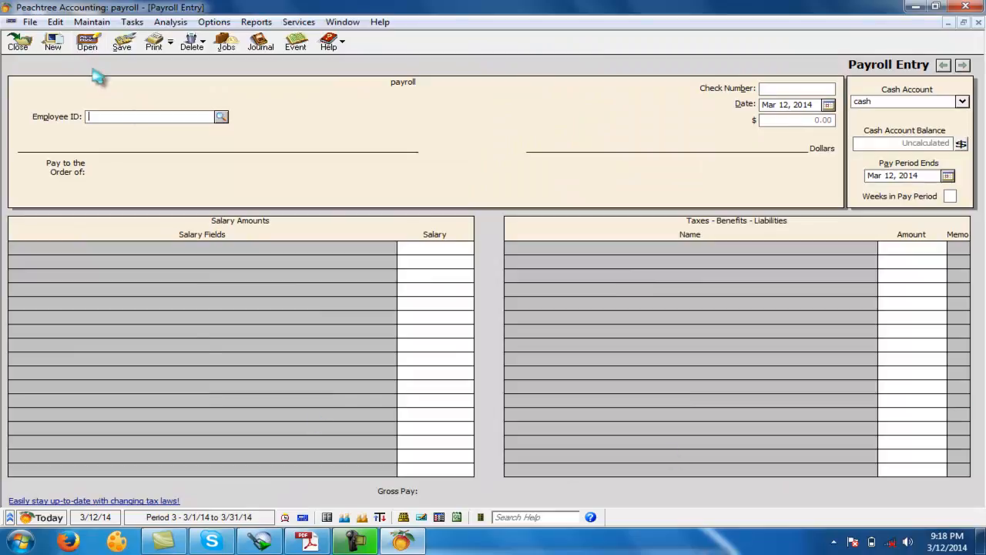
- Select the employee with the 25,000 salary and enter 4,000 for cook, 5,000 for driver and 5,000 for rent free a
click(221, 117)
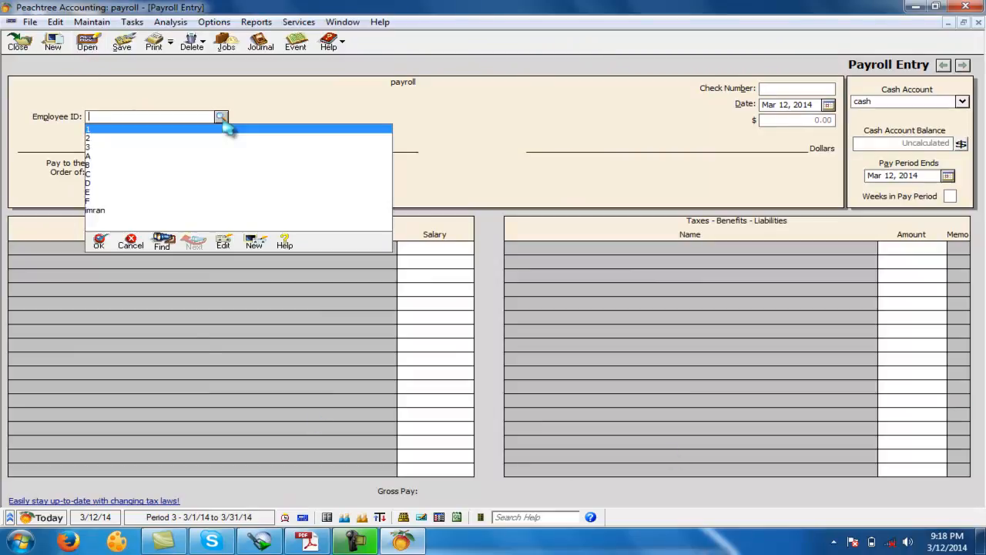
double_click(94, 211)
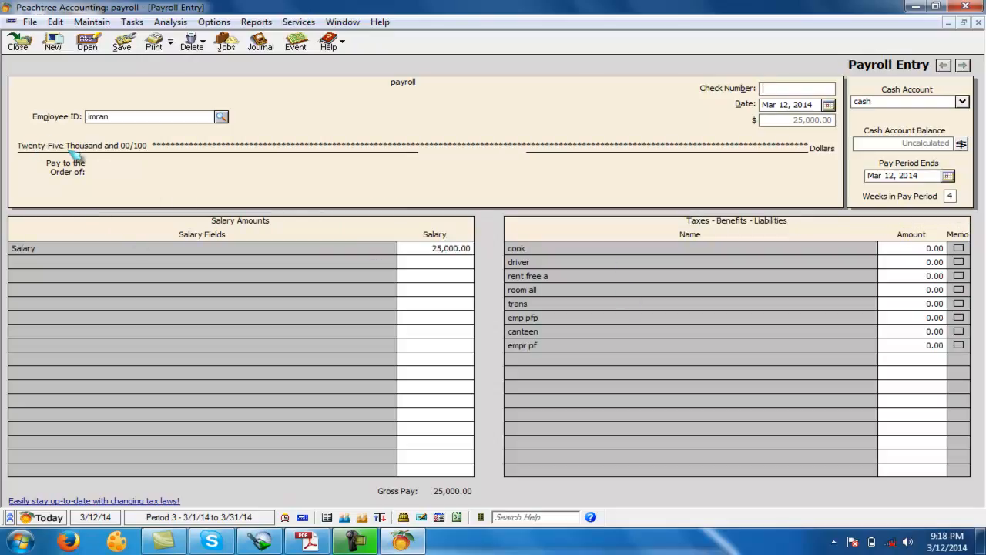
click(435, 249)
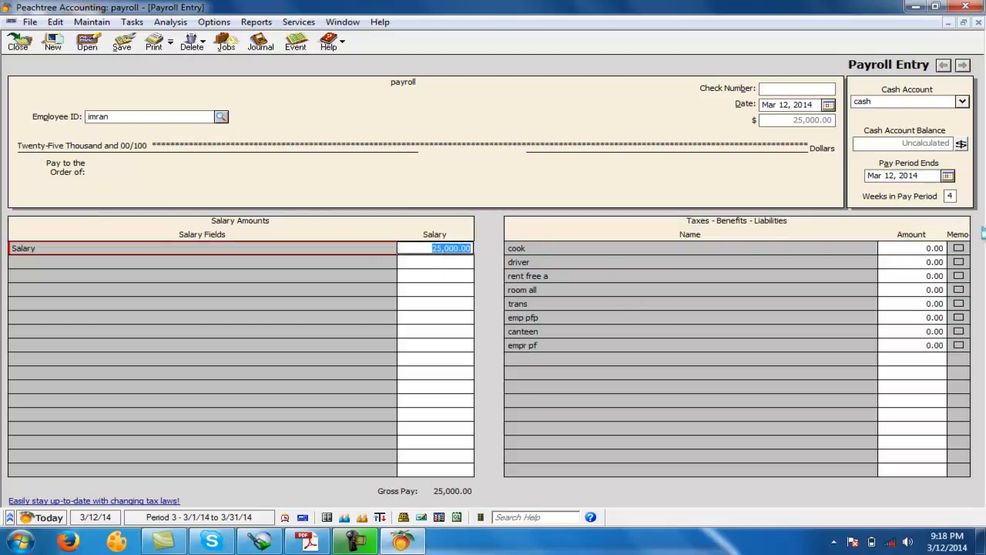
click(911, 245)
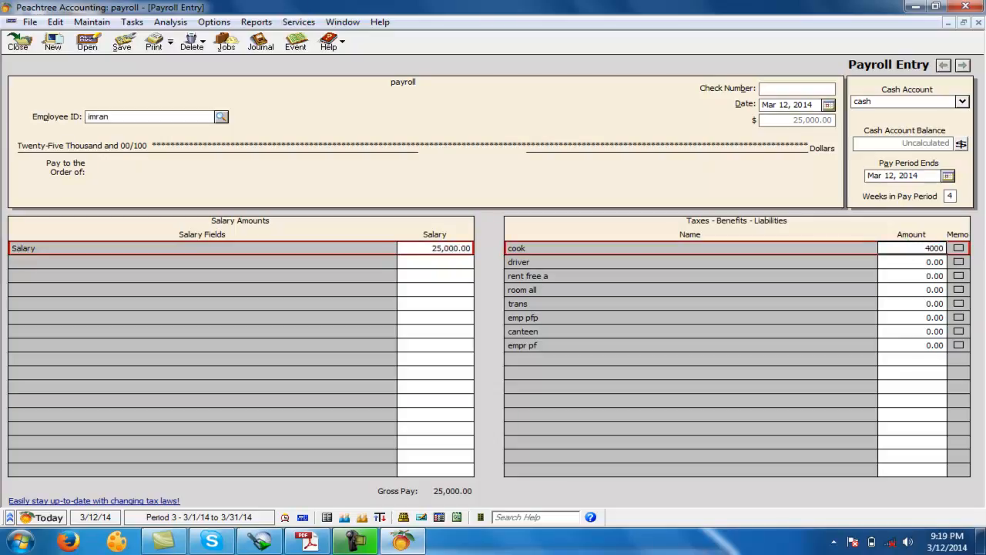
key(Return)
text(5000)
key(Return)
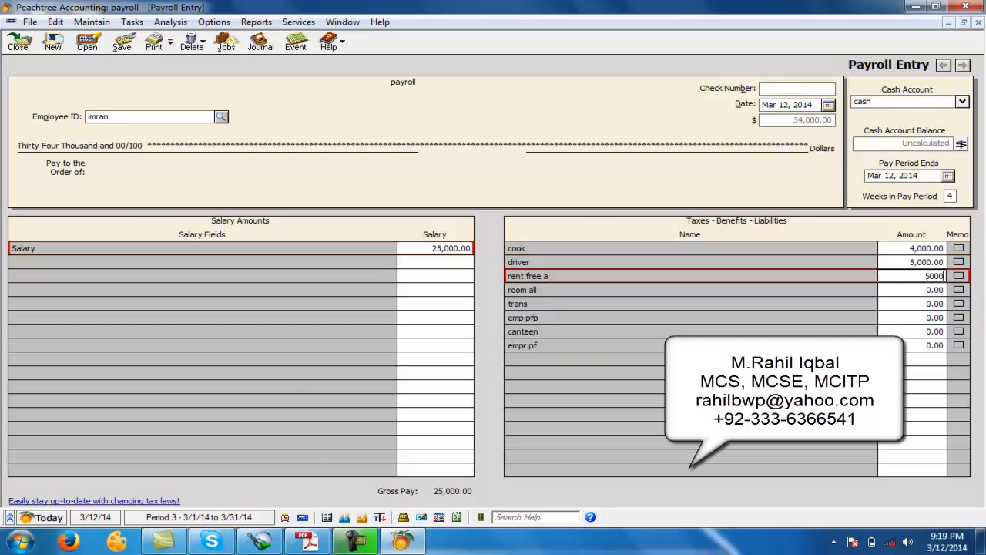
key(Return)
key(Return)
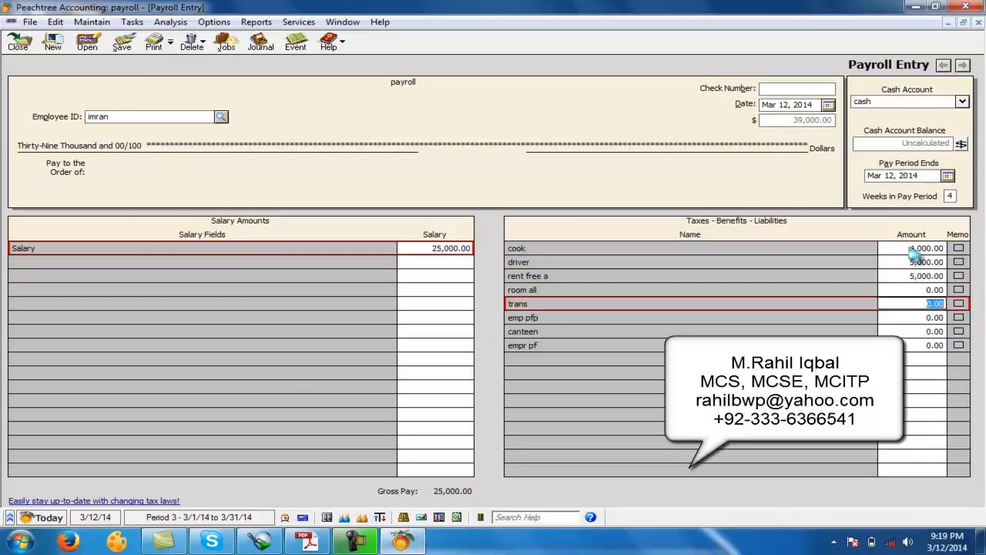
- Enter -2,000 for emp pfp and 2,000 for empr pf, leaving room all, trans and canteen at zero, and save the payroll entry
click(541, 290)
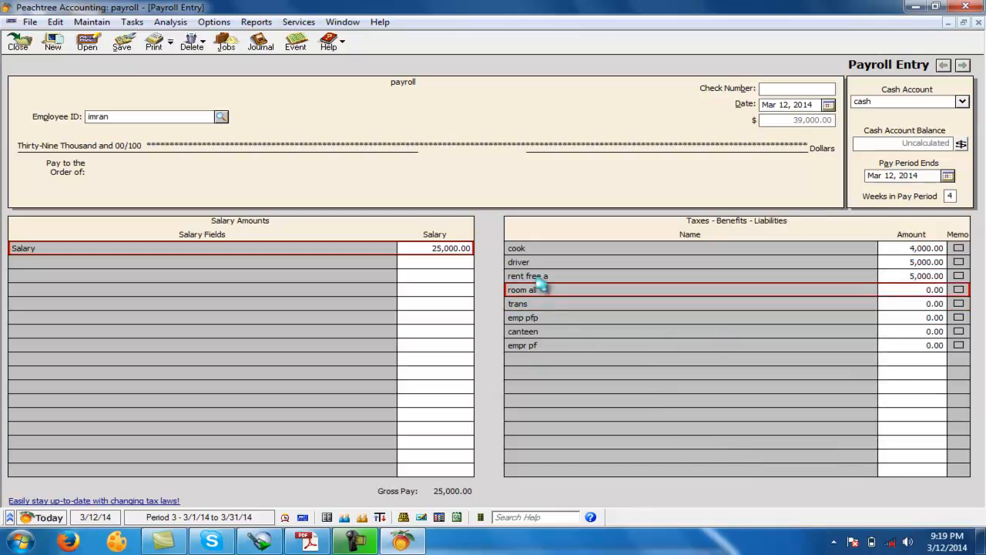
click(537, 305)
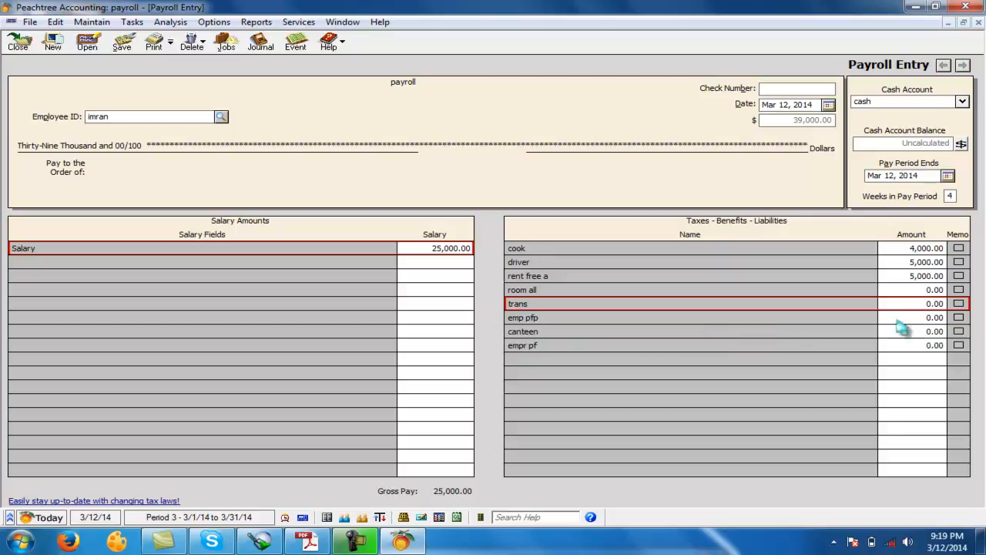
click(863, 320)
text(-2,00)
key(Return)
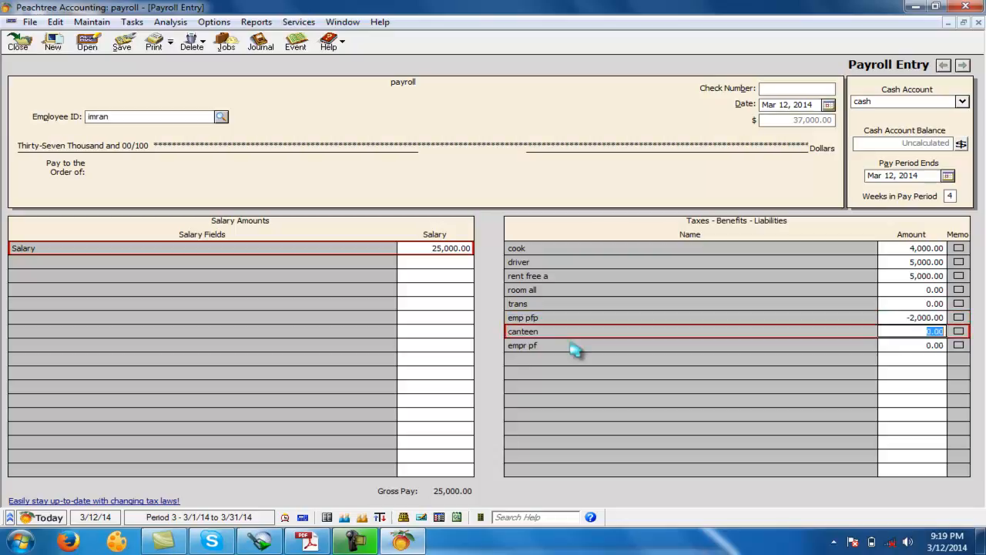
key(Return)
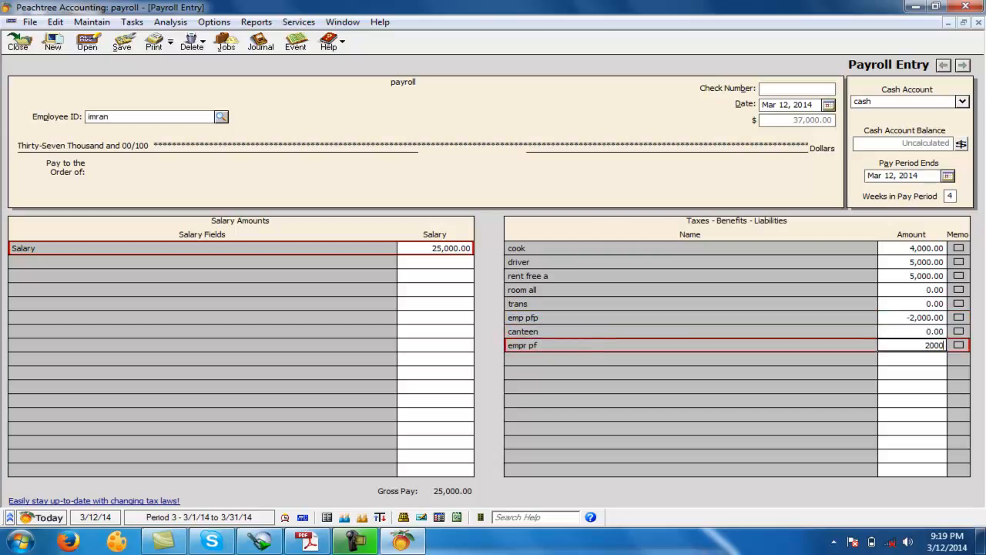
key(Return)
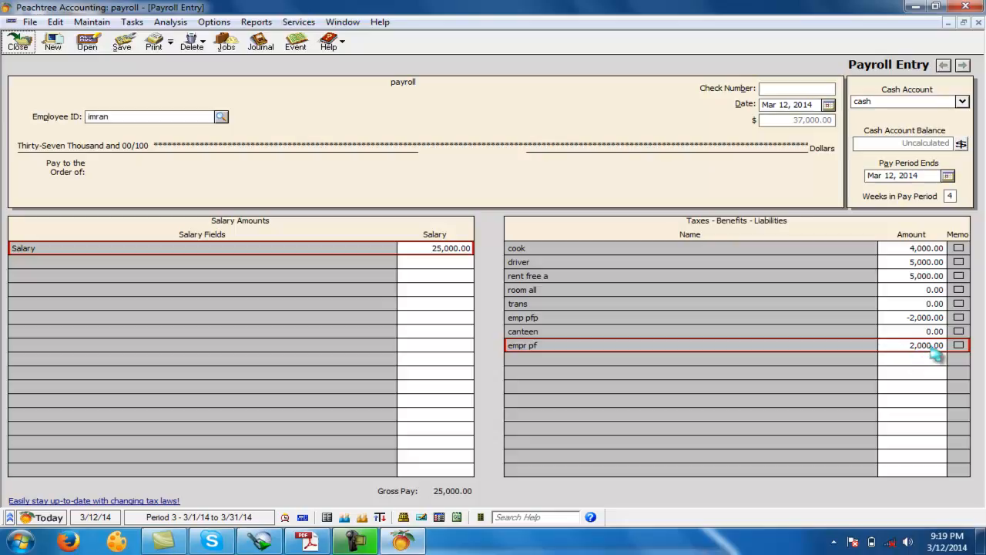
click(122, 43)
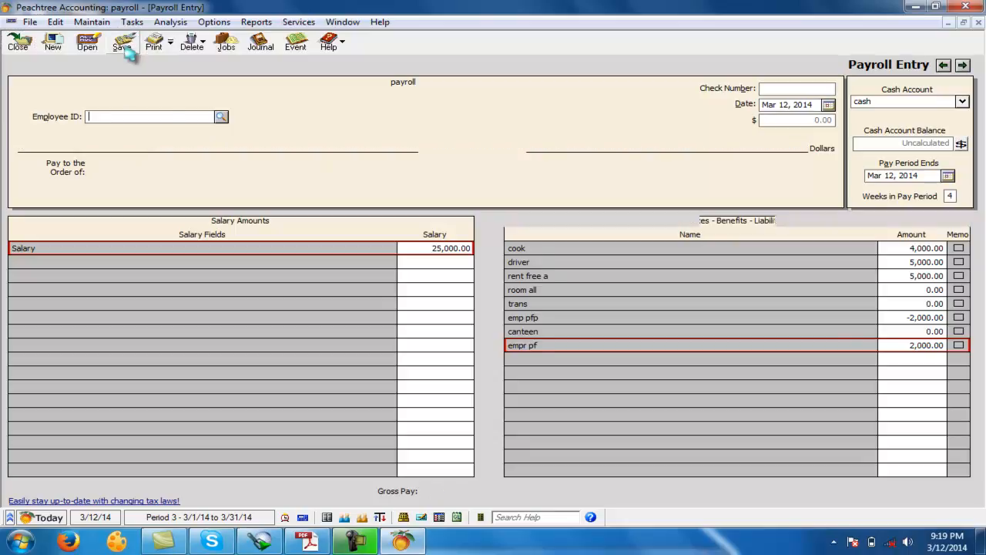
- Select employee A, check the room allowance in the Accounting Question PDF in Adobe Reader, and enter 1,000 for room all in Peachtree
click(222, 116)
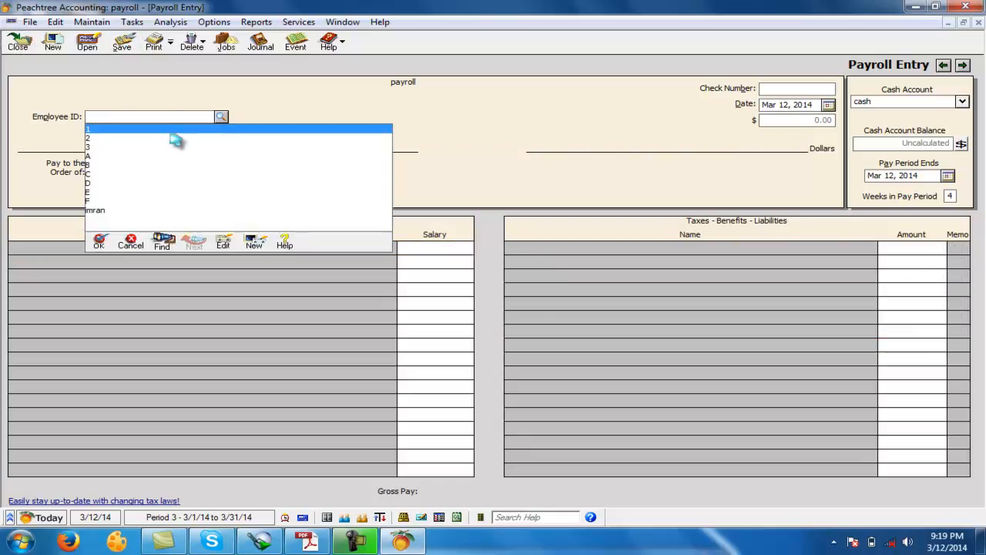
double_click(96, 157)
click(905, 248)
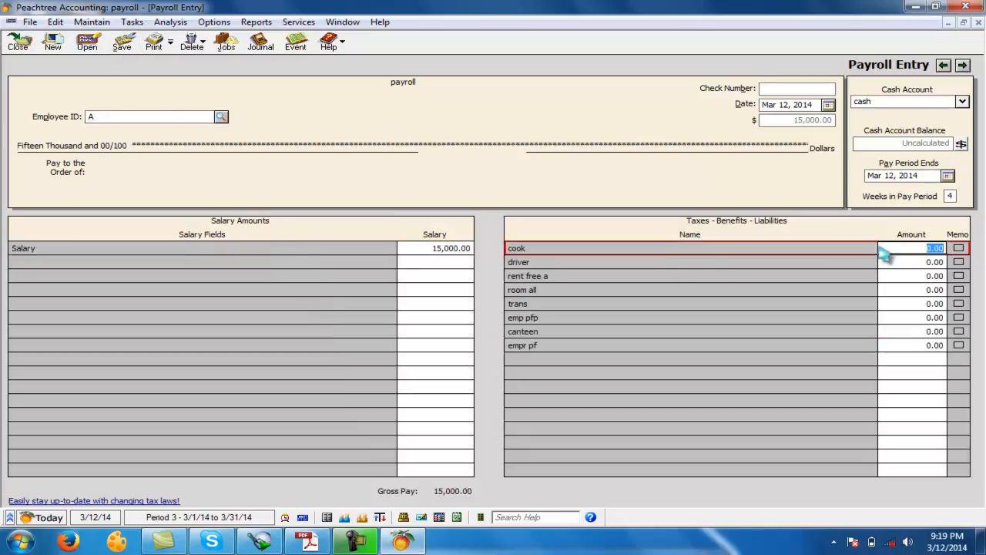
key(Down)
key(Down)
key(Down)
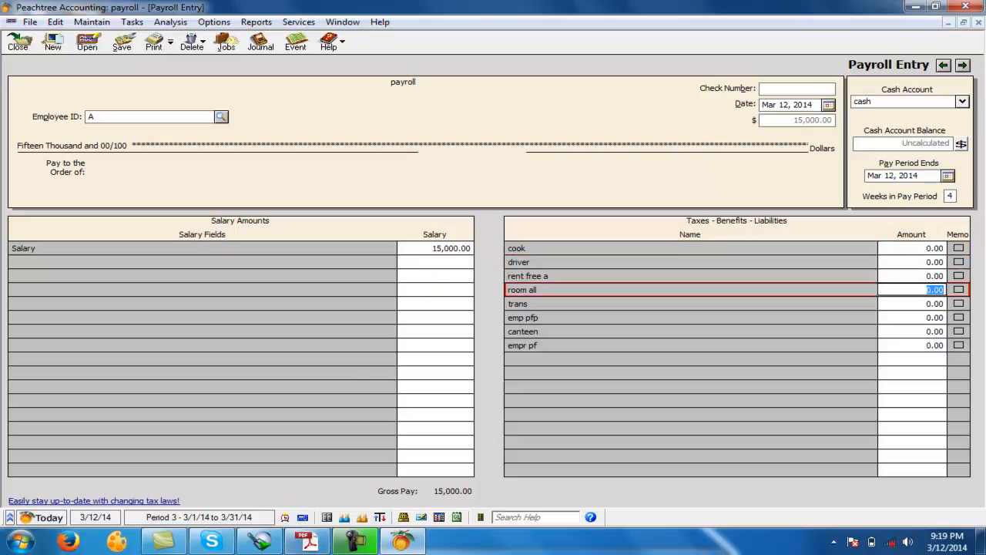
click(308, 541)
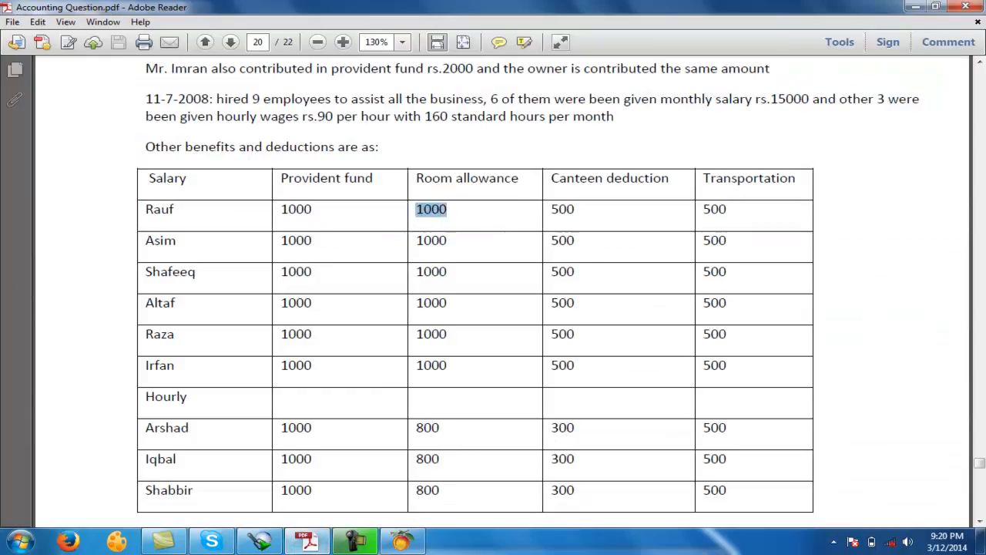
click(355, 541)
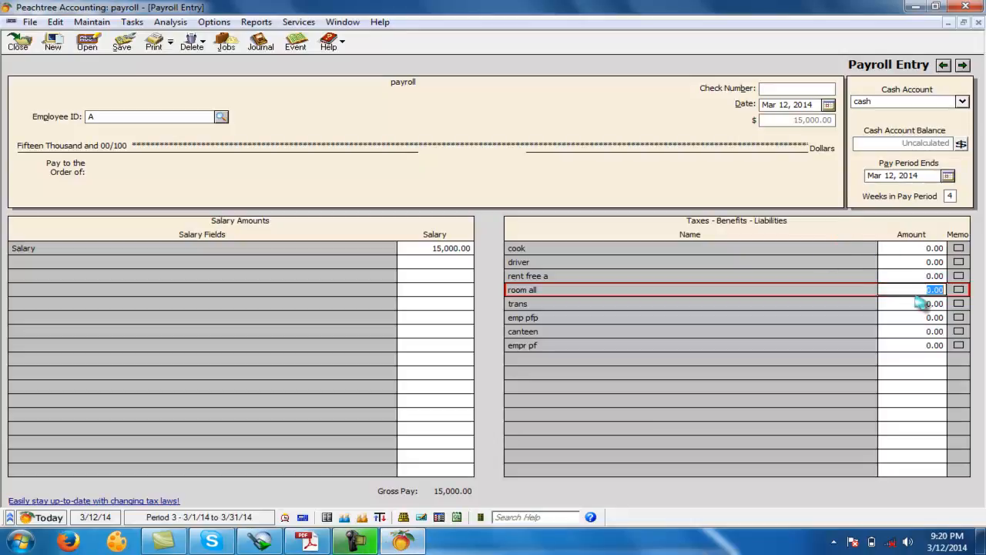
text(1,000)
key(Tab)
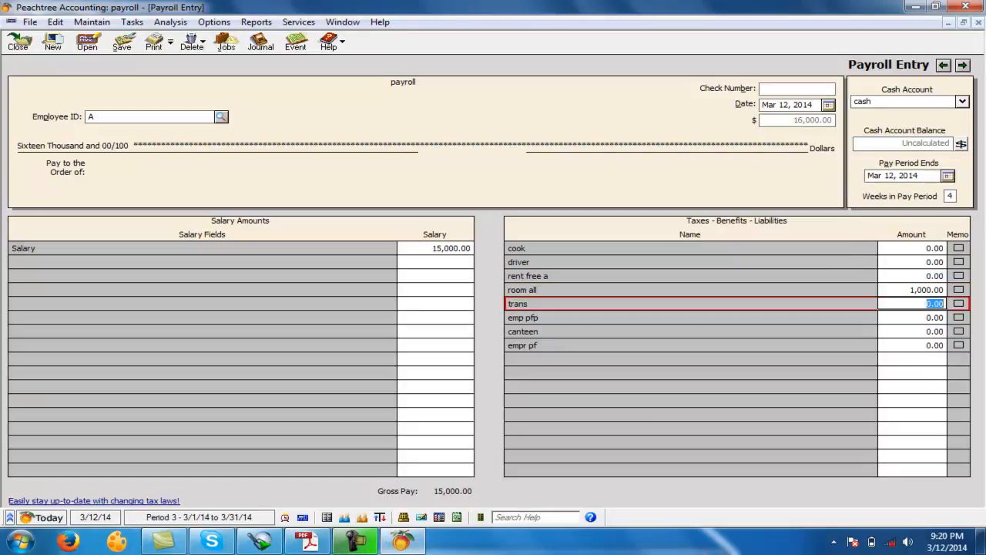
- Check the benefits table in the PDF, then enter 500 for trans, -1,000 for emp pfp and -500 for canteen for employee A
click(307, 541)
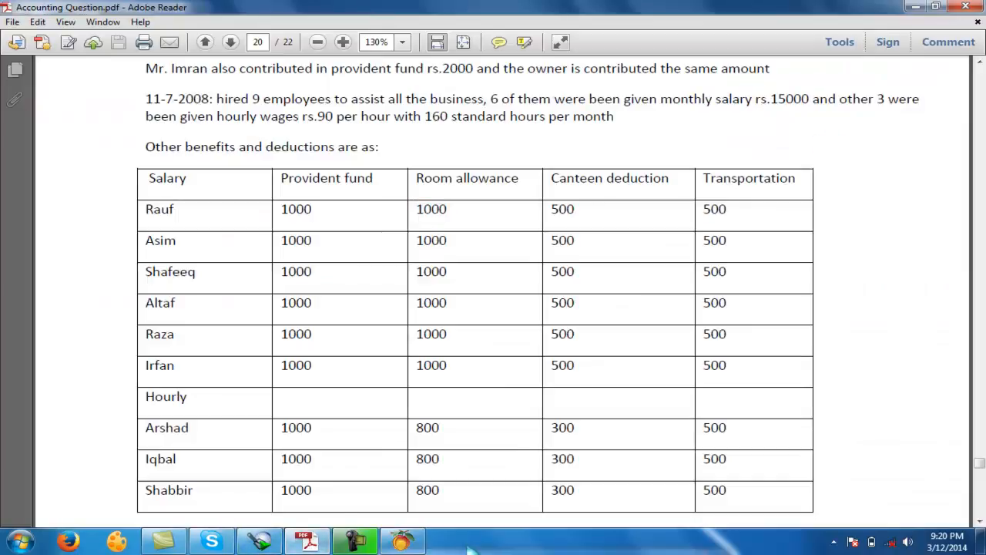
click(402, 541)
click(909, 302)
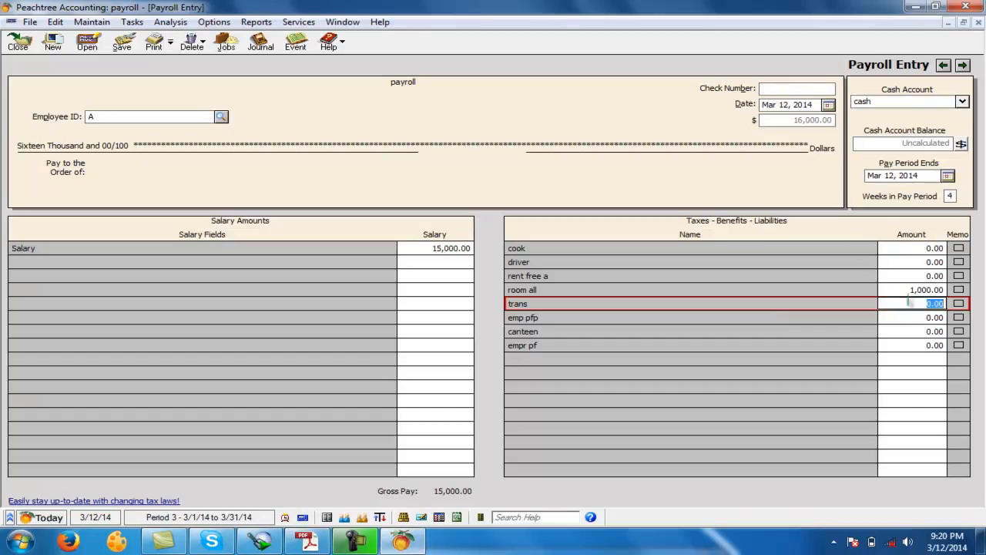
key(Tab)
text(-1)
key(Tab)
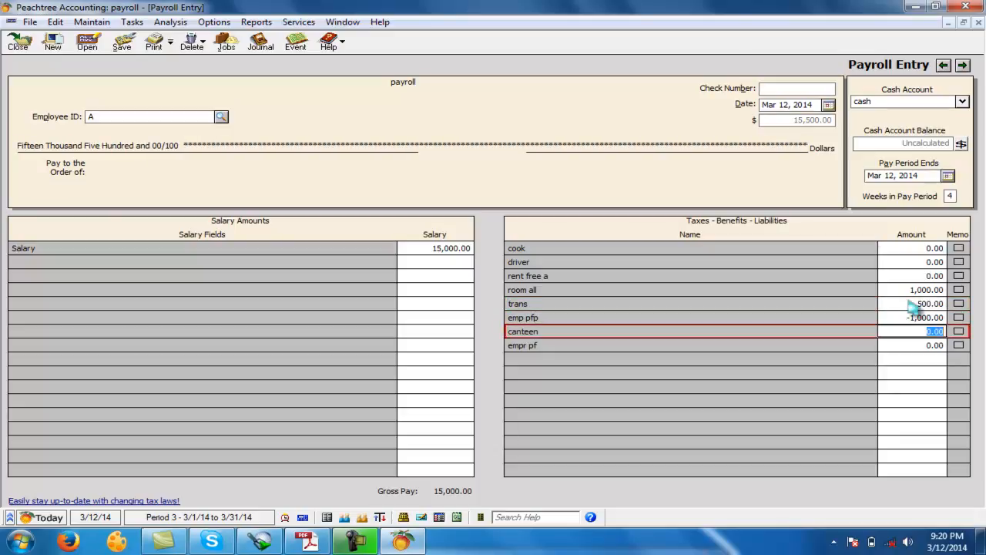
text(-500)
key(Tab)
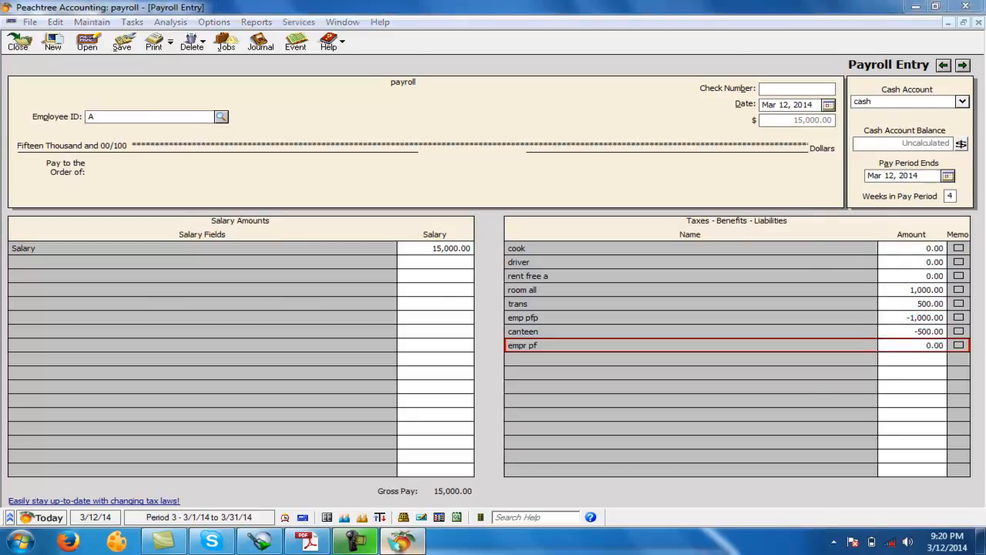
- Recheck the deductions table in the PDF, enter 1,000 for empr pf for employee A, and save the payroll entry
click(389, 544)
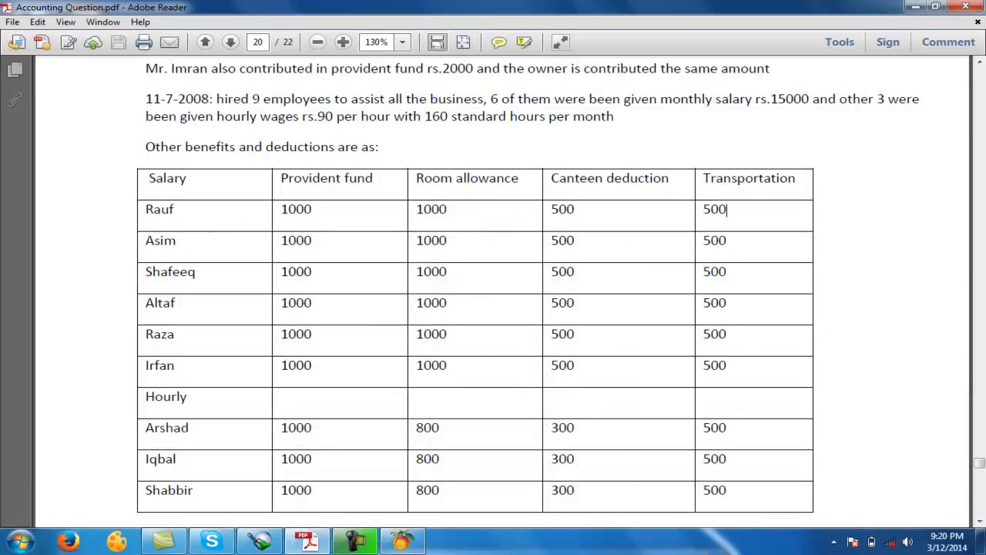
click(416, 543)
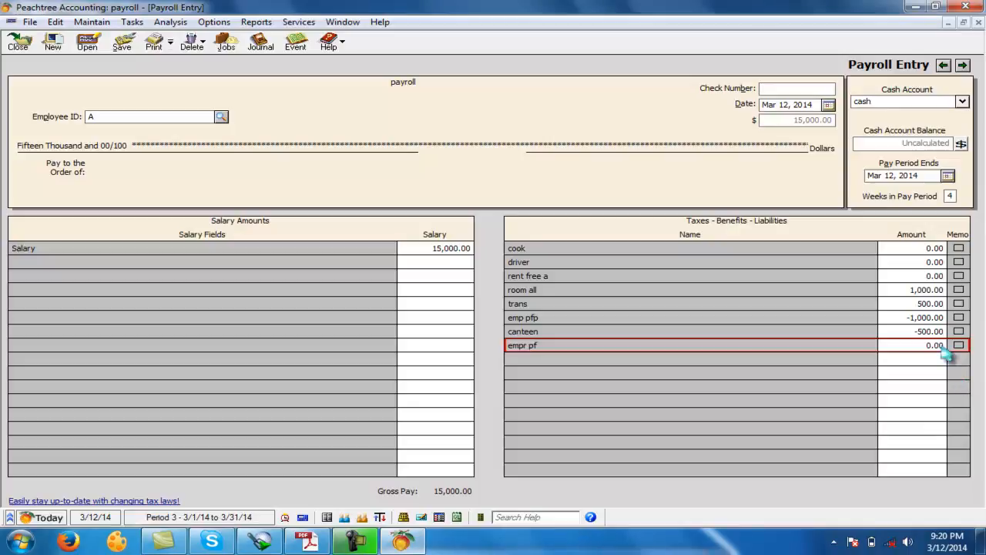
text(1,)
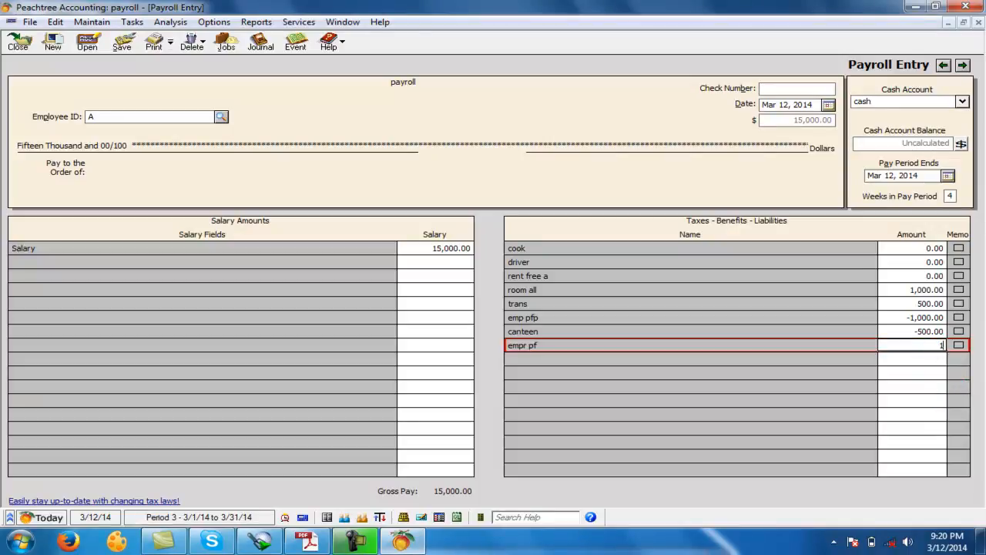
text(000)
click(931, 289)
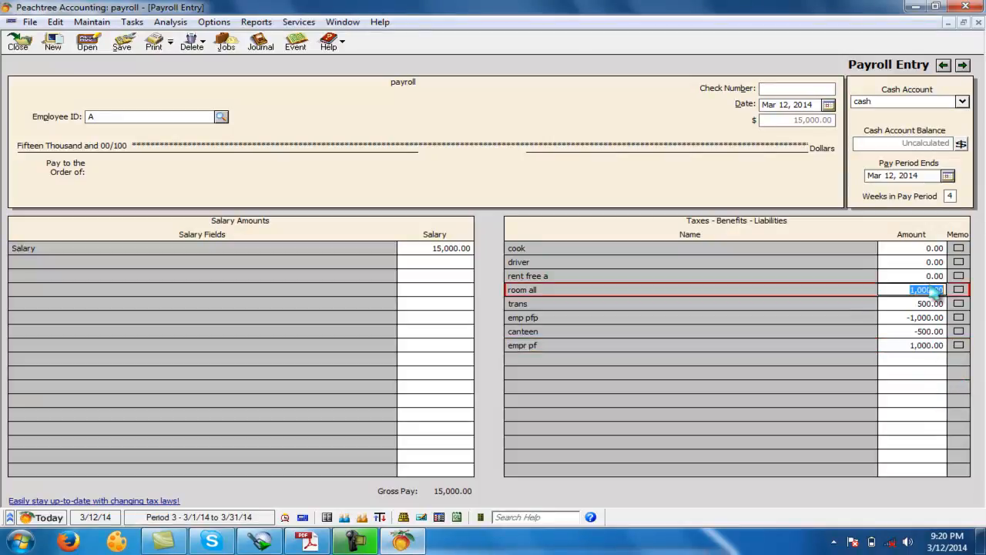
click(122, 42)
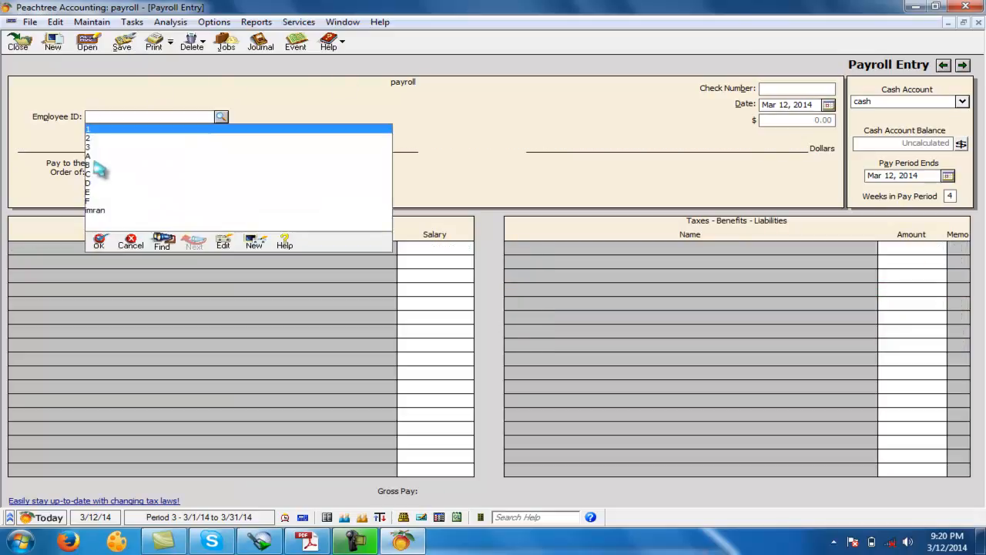
- Select employee B and enter 1,000 for room all and 500 for trans
click(97, 165)
click(895, 250)
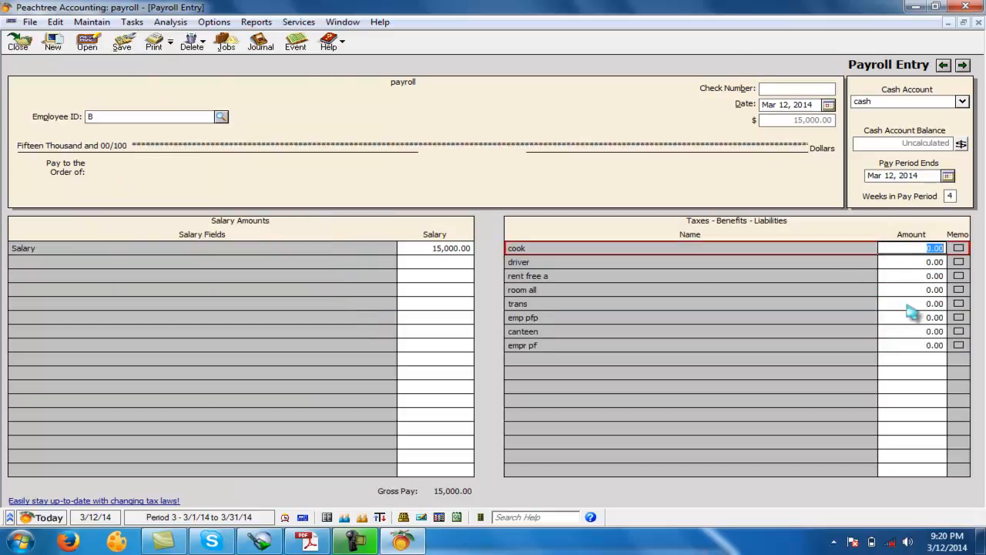
key(Down)
key(Down)
key(Down)
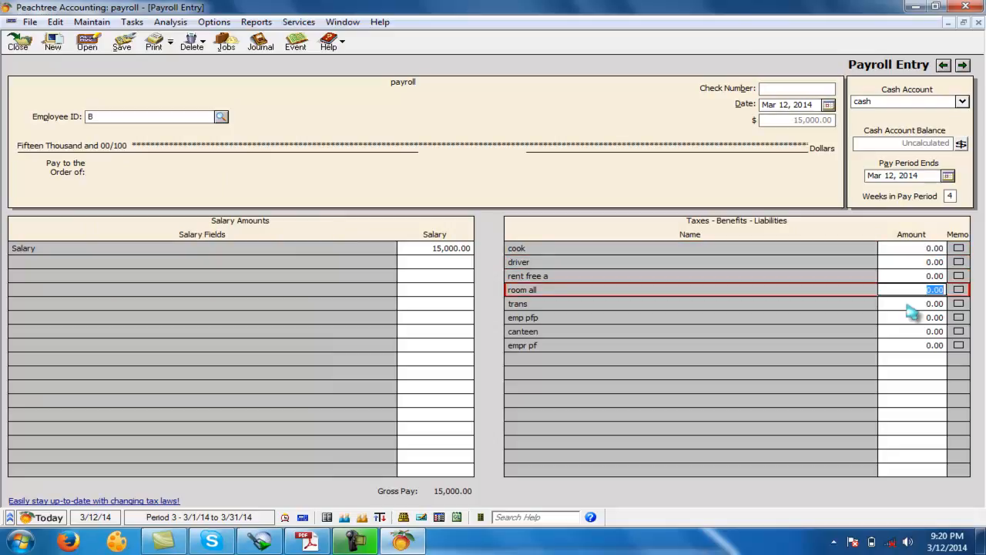
text(1,000)
key(Down)
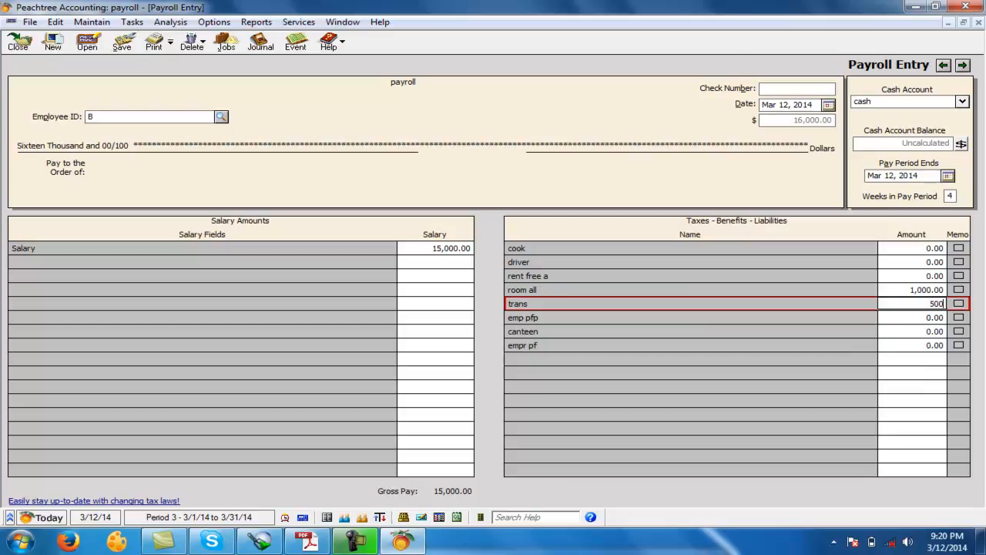
key(Down)
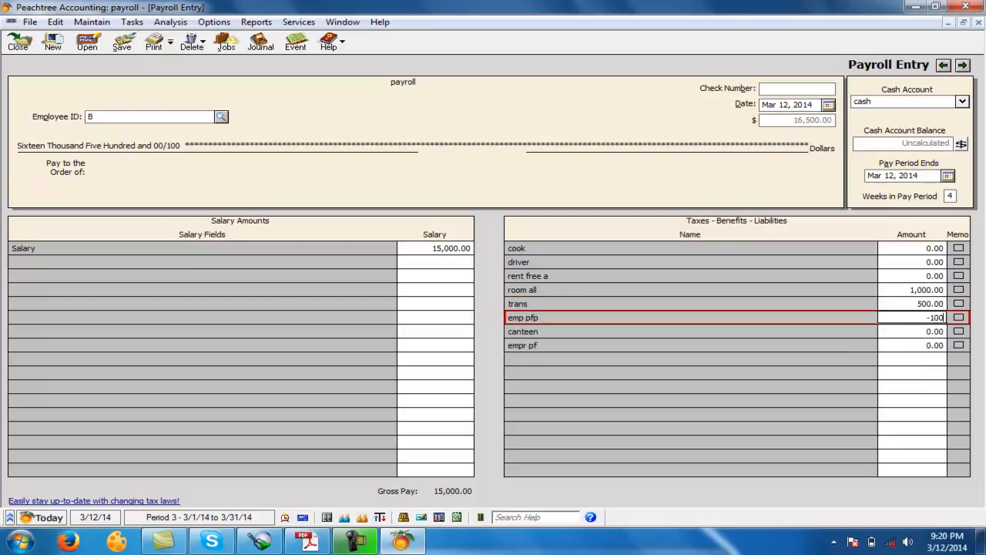
- Enter -1,000 for emp pfp, -500 for canteen and 1,000 for empr pf for employee B, and save the payroll entry
text(-1000)
key(Down)
text(-500)
key(Down)
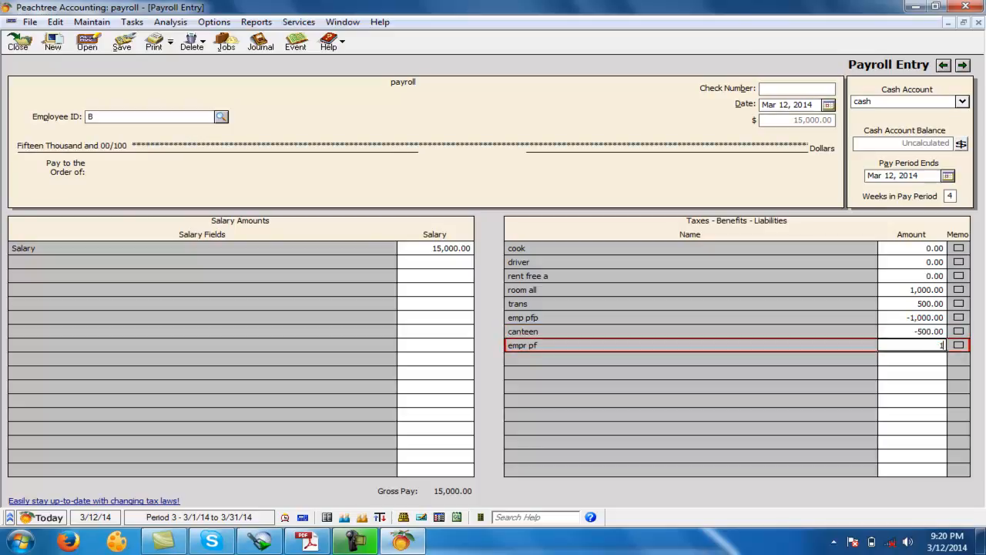
text(00)
key(Tab)
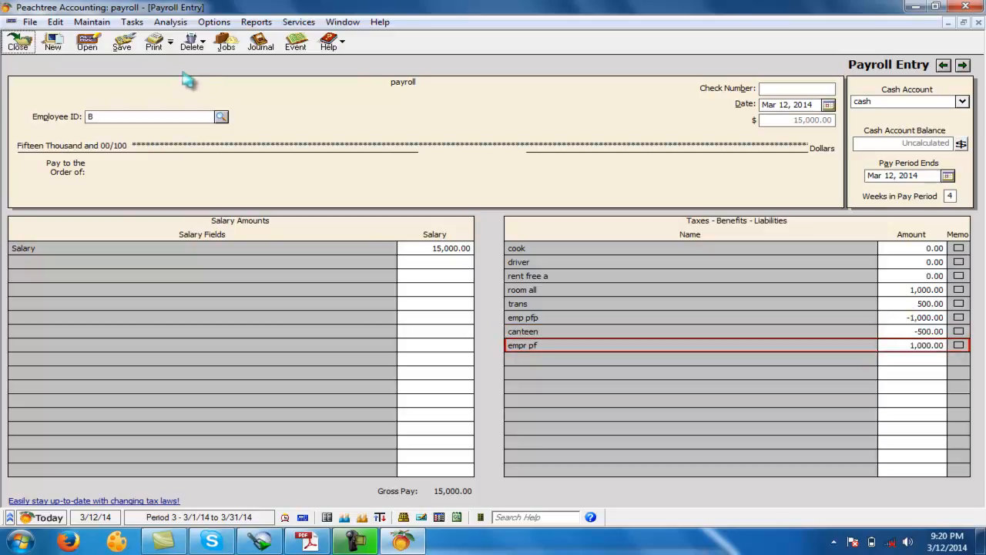
click(121, 42)
- Select employee C and enter 1,000 for room all and 500 for trans
click(220, 118)
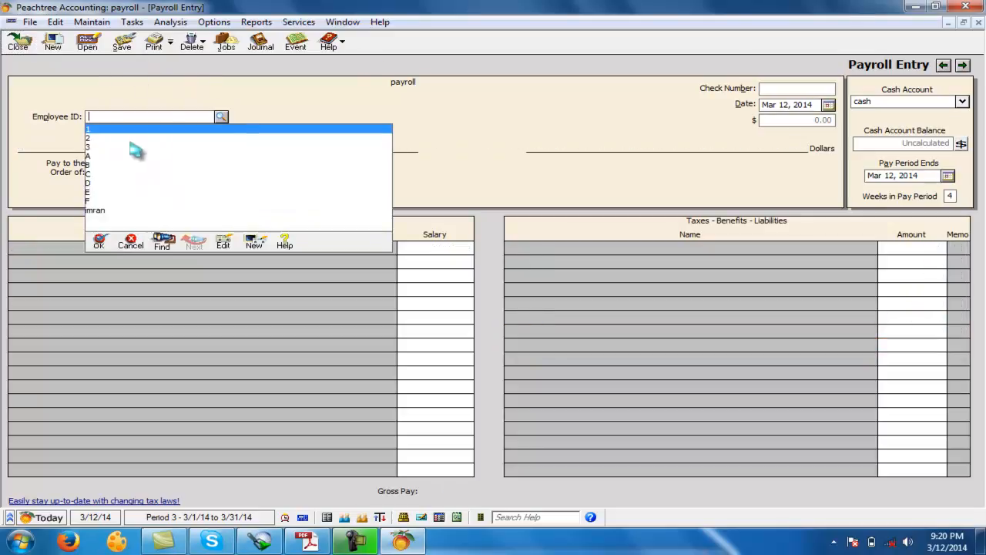
click(108, 173)
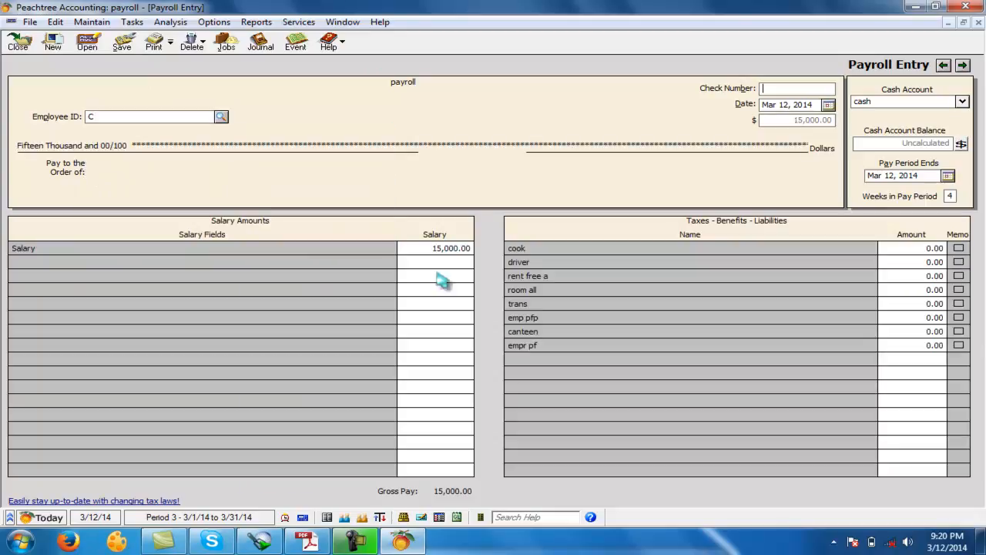
click(914, 291)
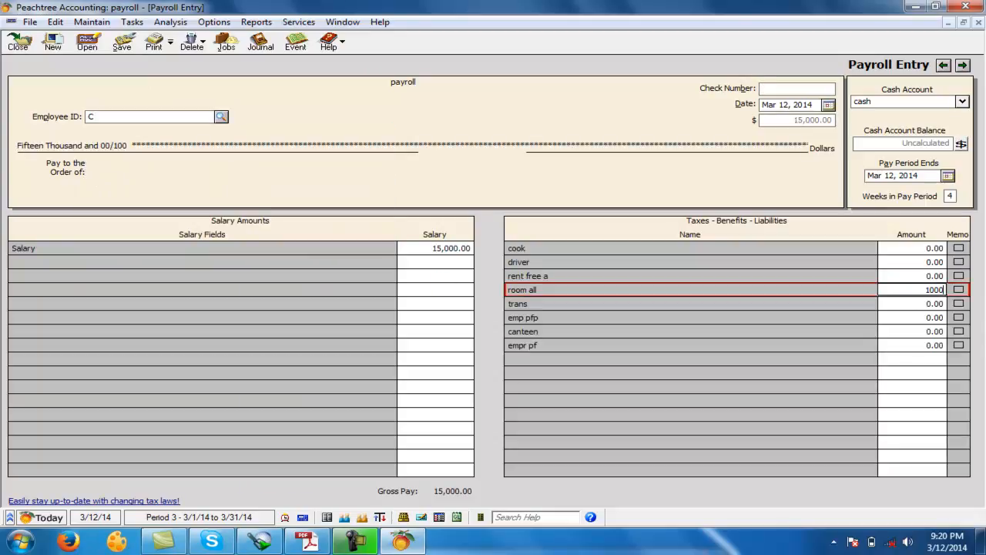
click(915, 303)
text(500)
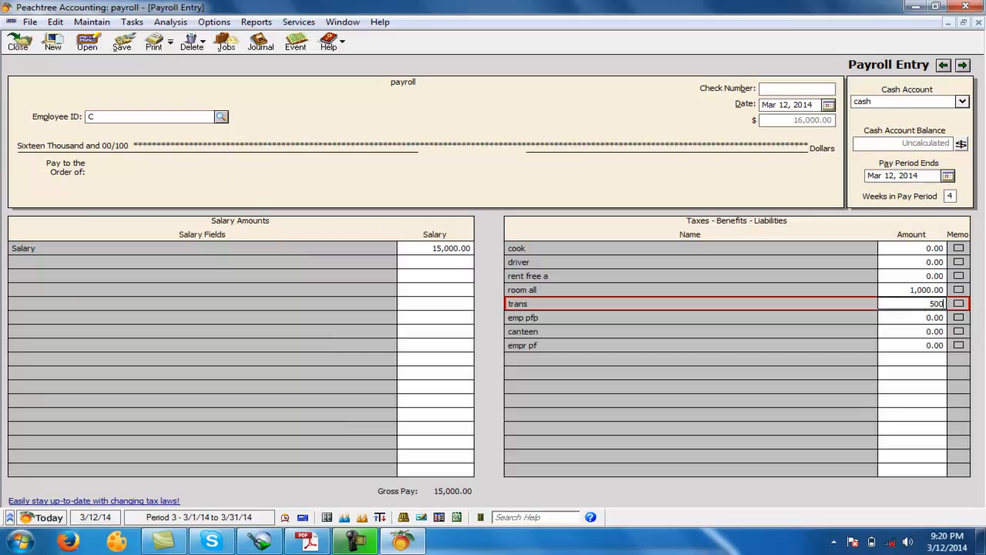
key(Return)
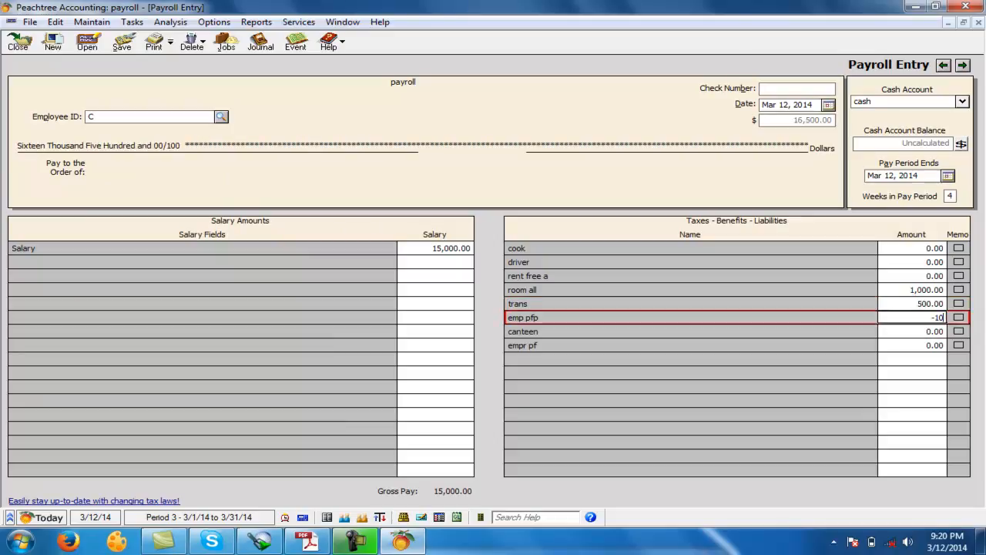
- Enter -1,000 for emp pfp, -500 for canteen and 1,000 for empr pf for employee C, and save the payroll entry
key(Return)
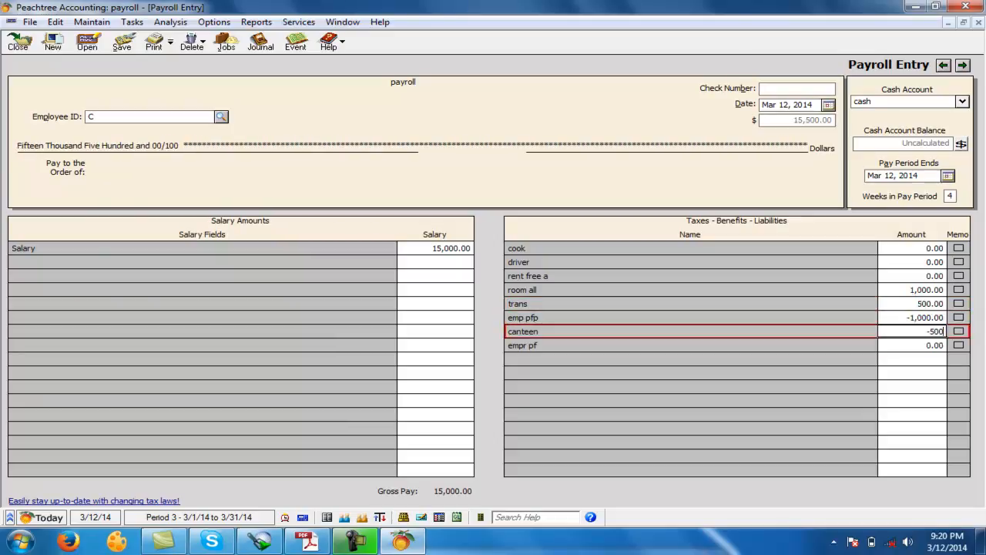
key(Return)
text(1000)
key(Return)
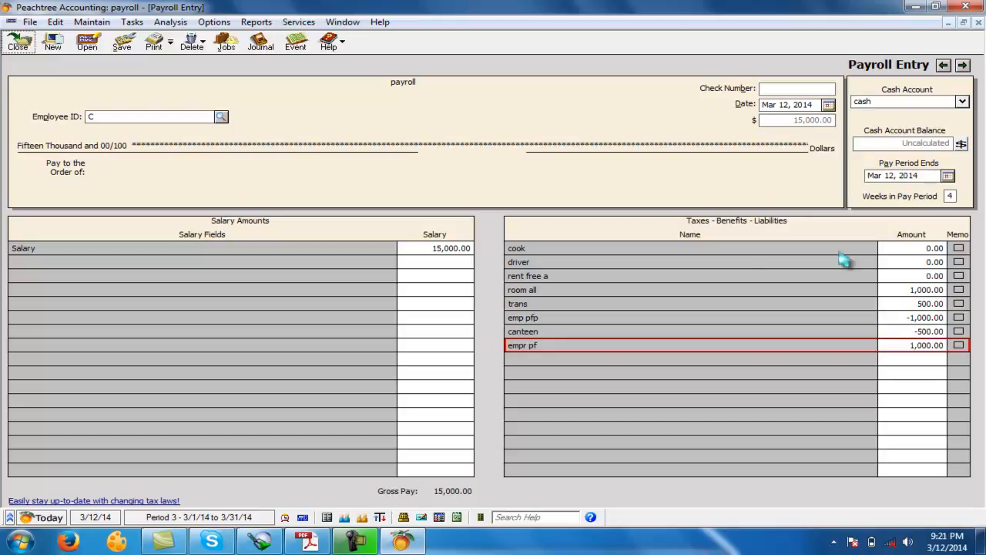
click(121, 42)
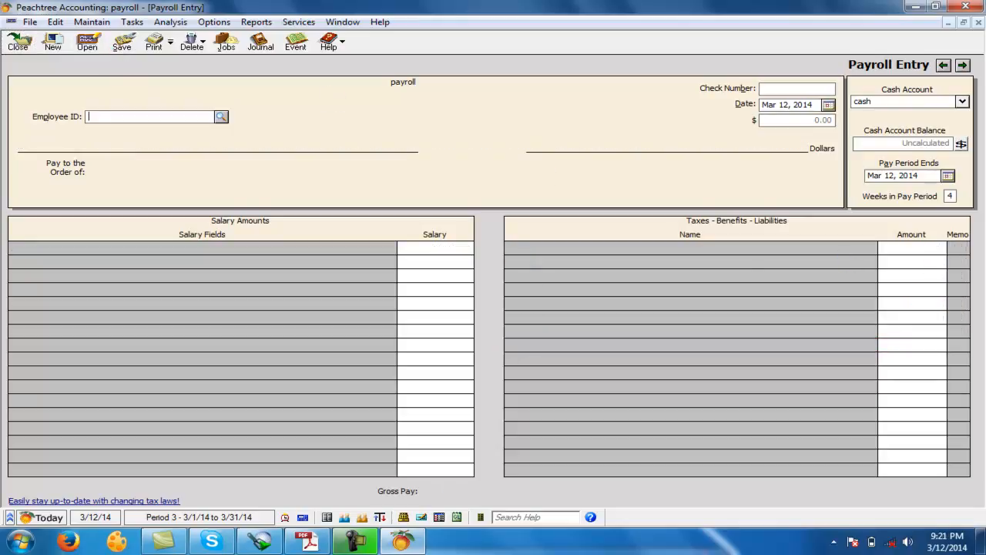
- Select employee D and enter 1,000 for room all and 500 for trans
click(221, 118)
click(97, 185)
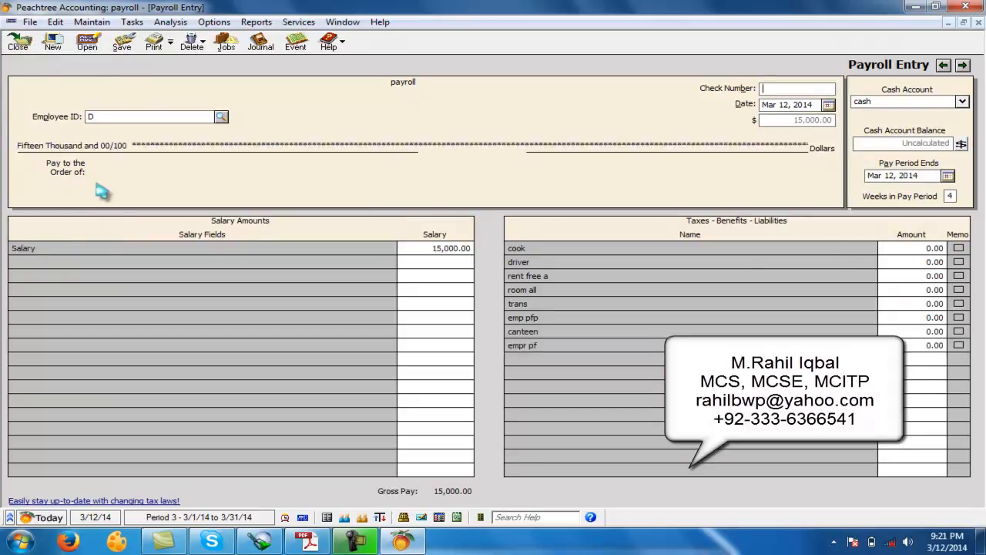
click(929, 290)
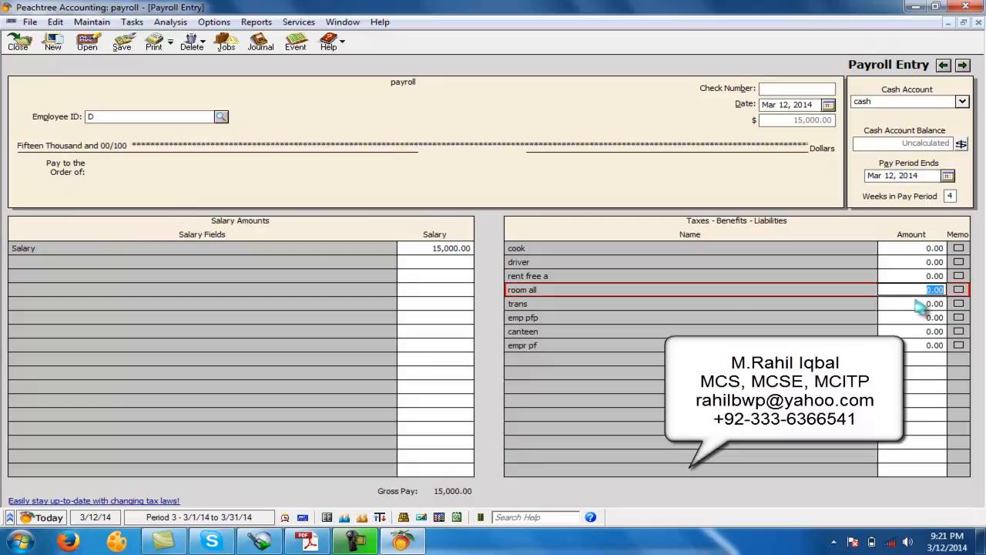
text(1000)
key(Return)
text(500)
key(Return)
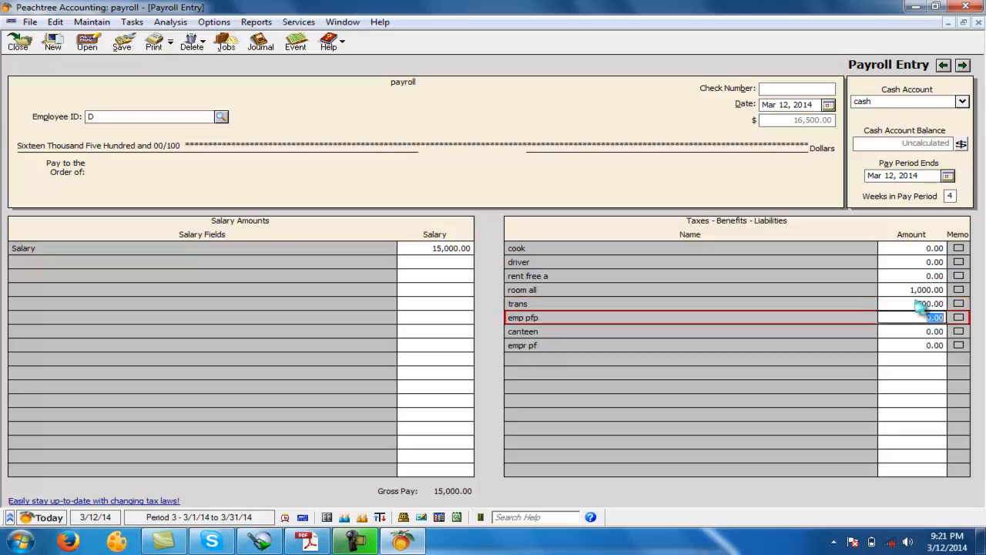
- Enter -1,000 for emp pfp, -500 for canteen and 1,000 for empr pf for employee D, and save the payroll entry
text(-1,000)
key(Return)
text(-500)
key(Return)
text(1,000)
key(Return)
click(124, 45)
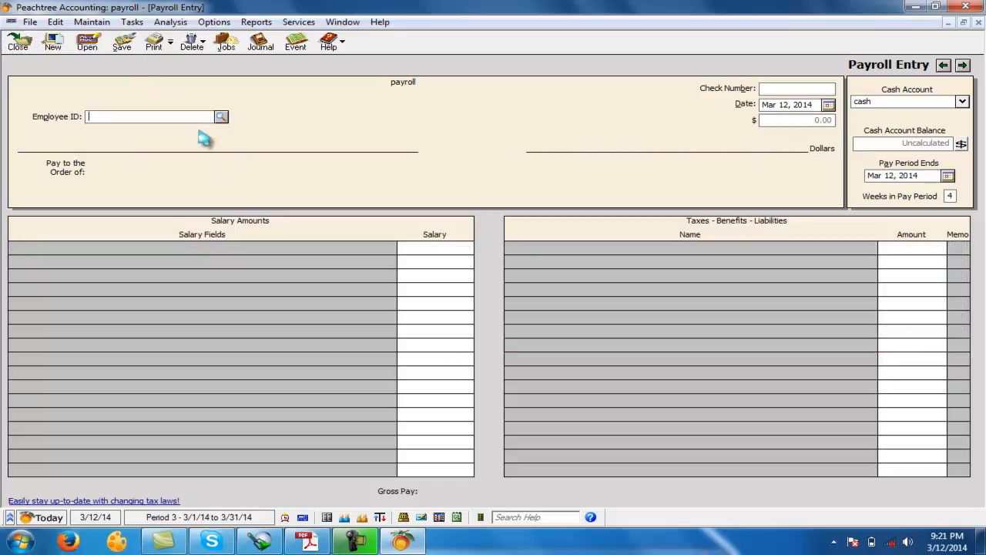
- Select employee E and enter 1,000 for room all and 500 for trans
click(221, 117)
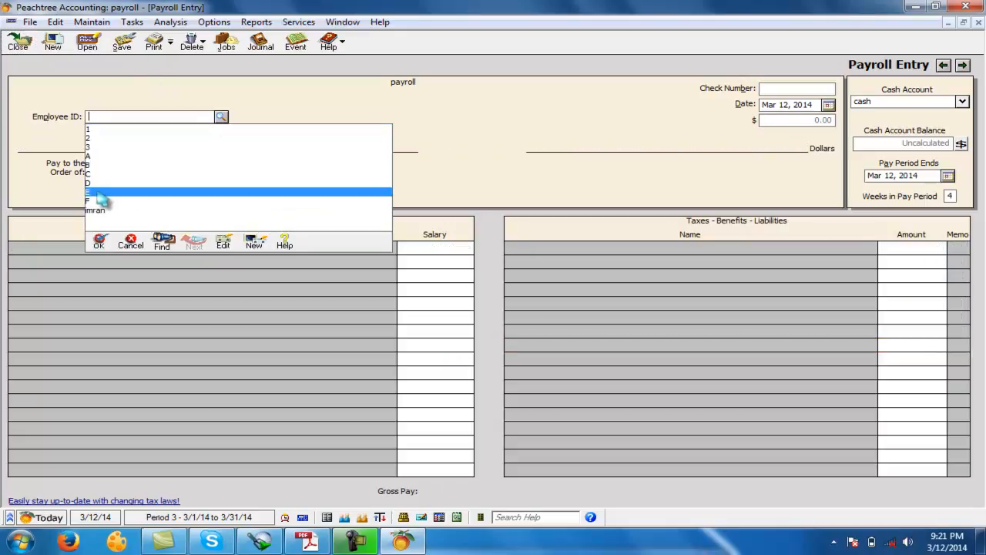
click(99, 194)
click(929, 290)
text(10)
click(915, 304)
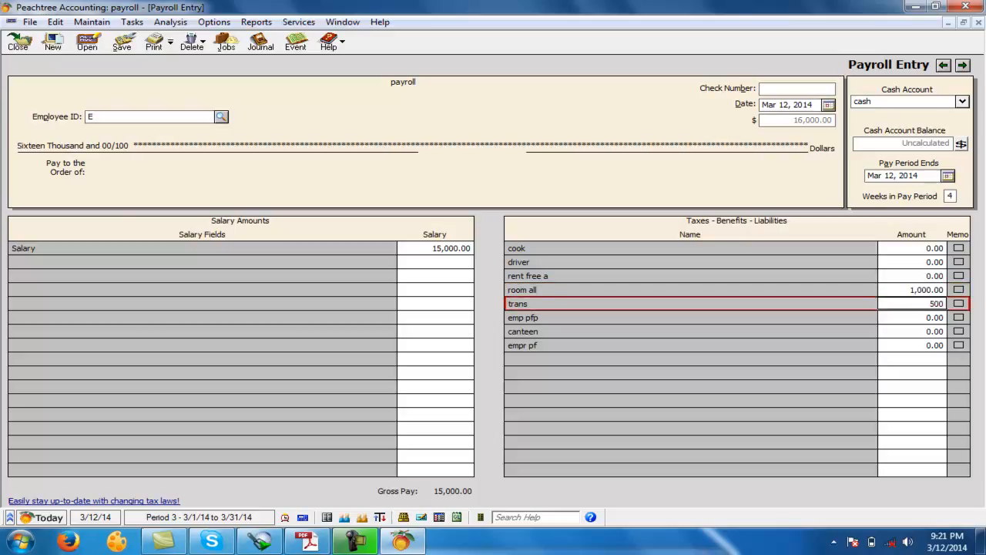
- Enter -1,000 for emp pfp, -500 for canteen and 1,000 for empr pf for employee E, and save the payroll entry
click(924, 317)
text(-1,000)
key(Return)
text(-500)
key(Return)
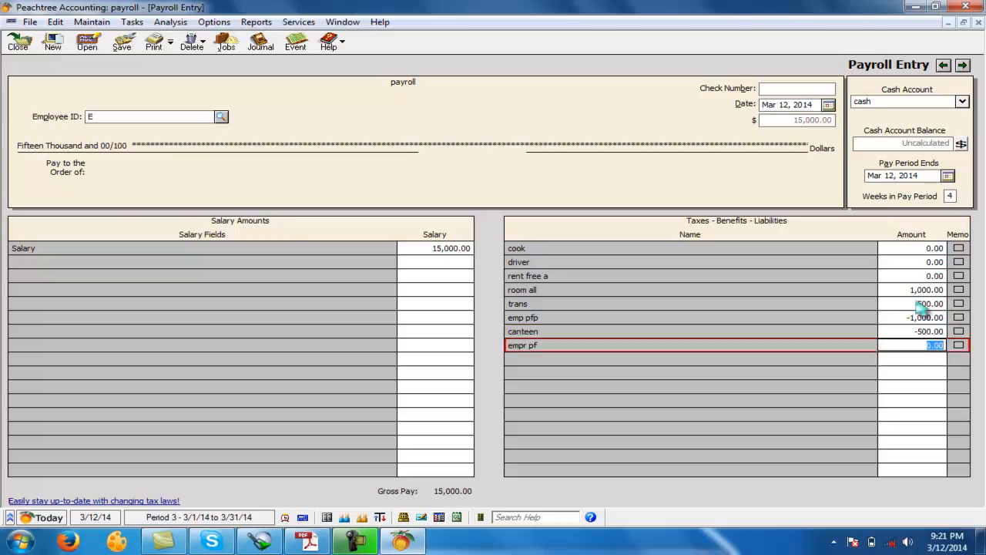
text(1000)
key(Return)
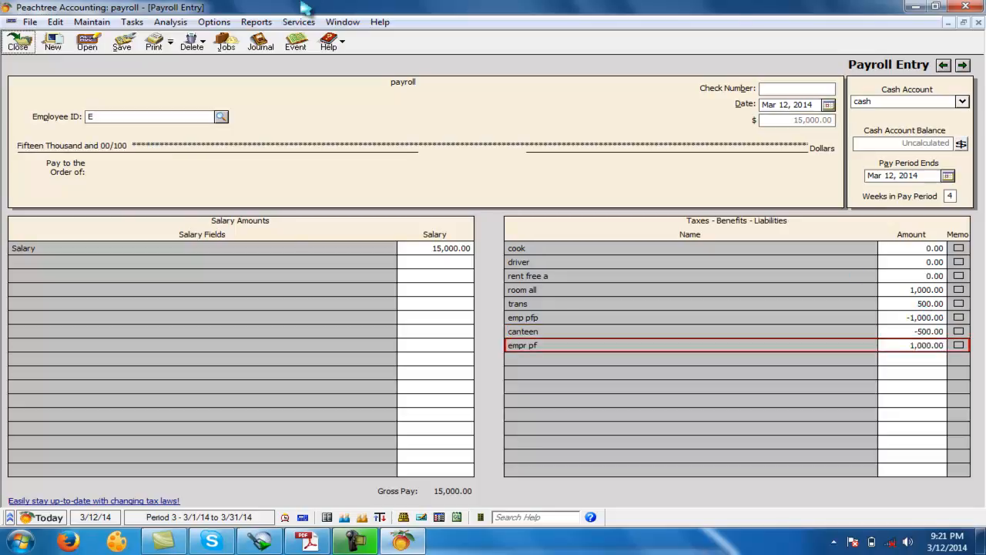
click(122, 41)
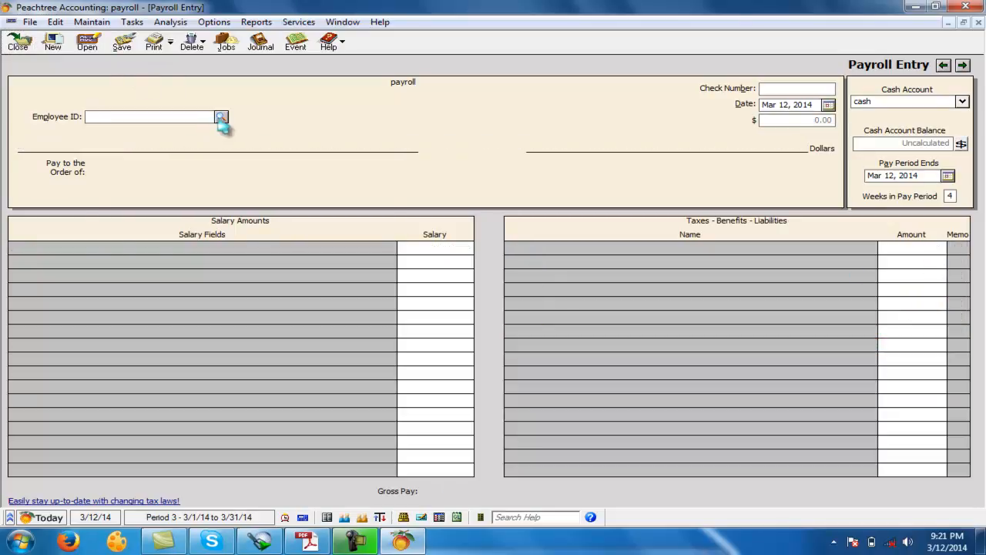
- Select employee F and enter 1,000 for room all and 500 for trans
text(F)
click(99, 210)
click(910, 308)
click(909, 290)
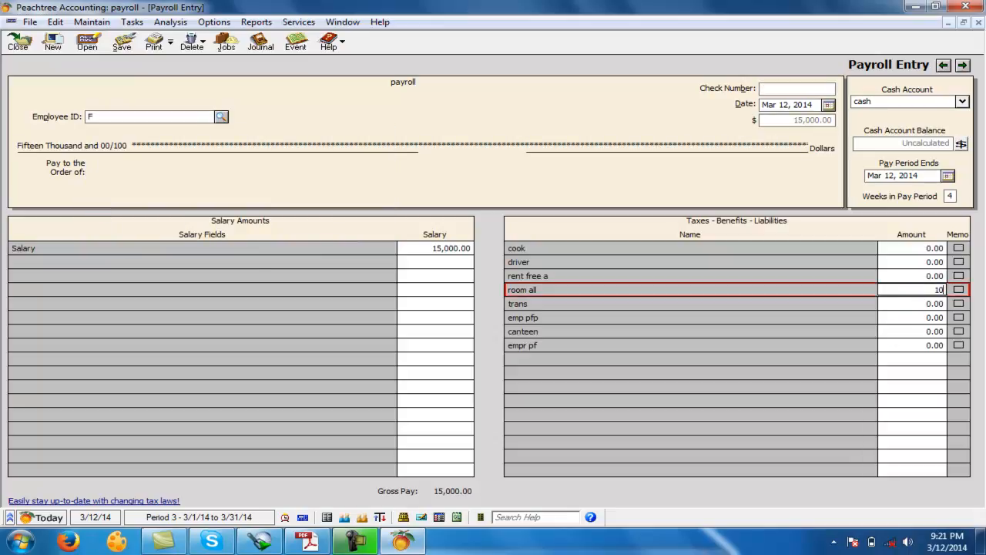
click(913, 303)
text(500)
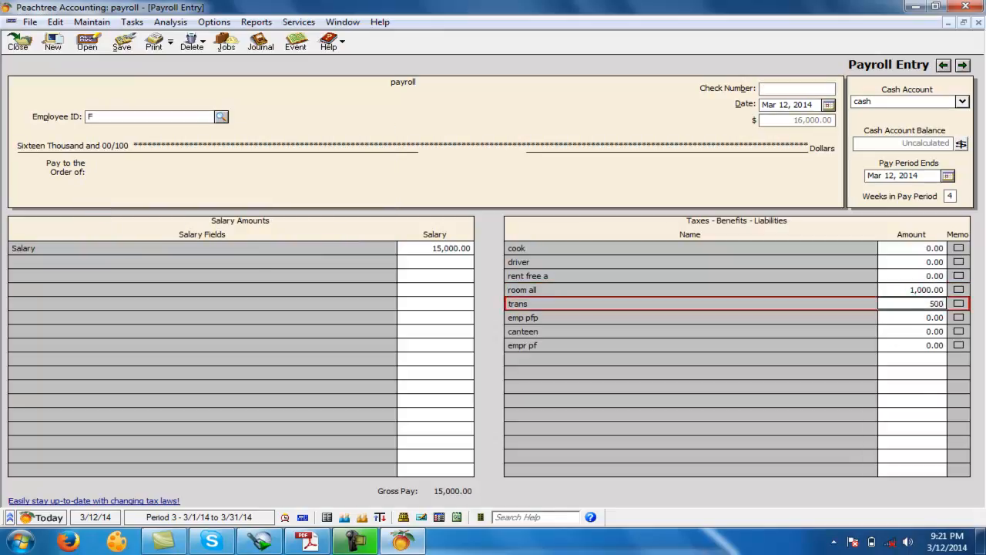
- Enter -1,000 for emp pfp, -500 for canteen and 1,000 for empr pf for employee F, and save the payroll entry
key(Return)
text(-1,)
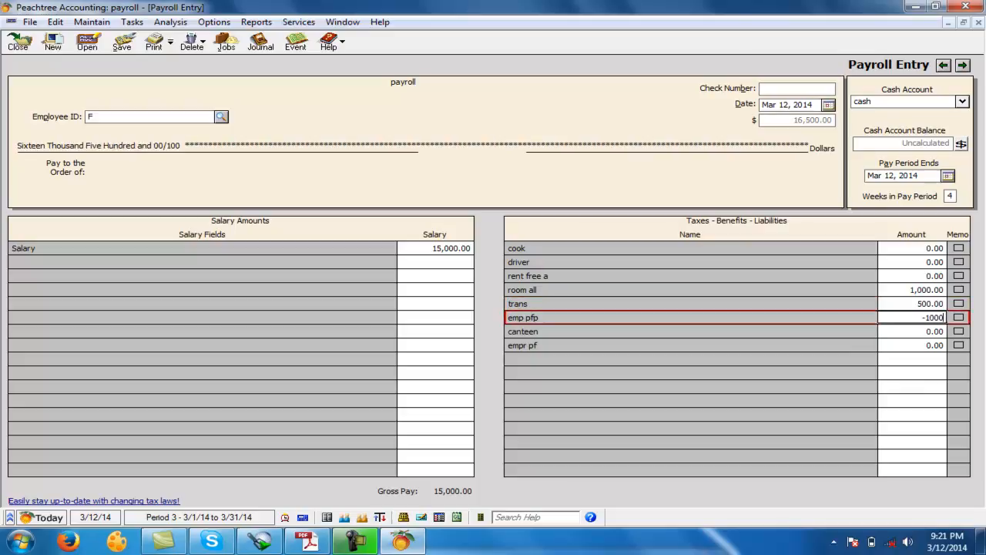
text(000)
key(Return)
text(-500)
key(Return)
text(1000)
key(Return)
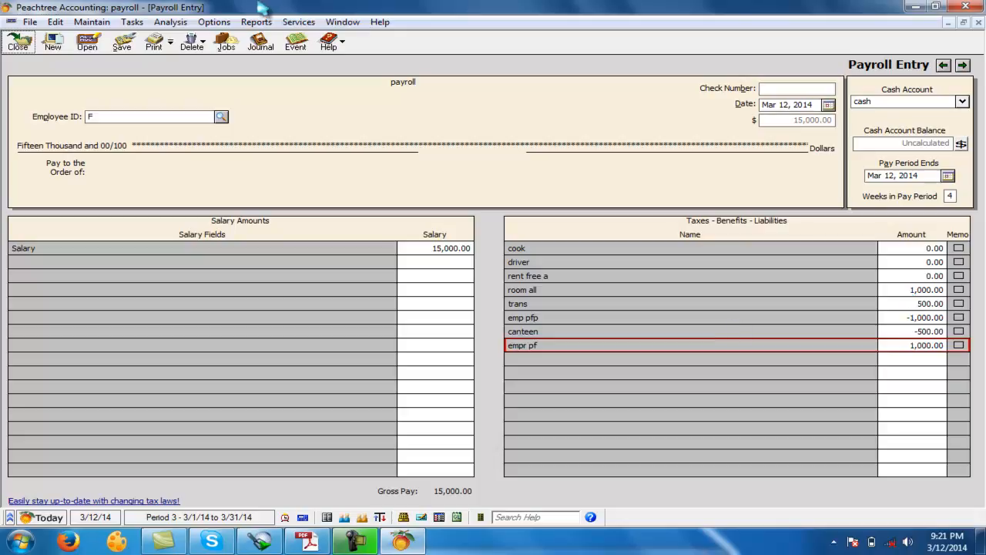
click(121, 42)
- Select employee 1 and look up the hourly workers' room allowance and canteen deduction in the Accounting Question PDF in Adobe Reader
click(222, 117)
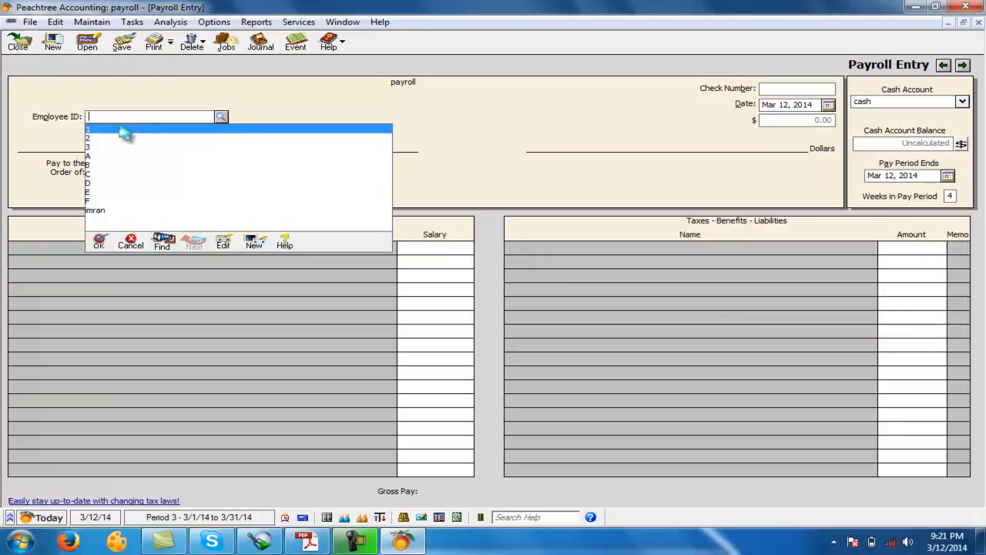
click(112, 132)
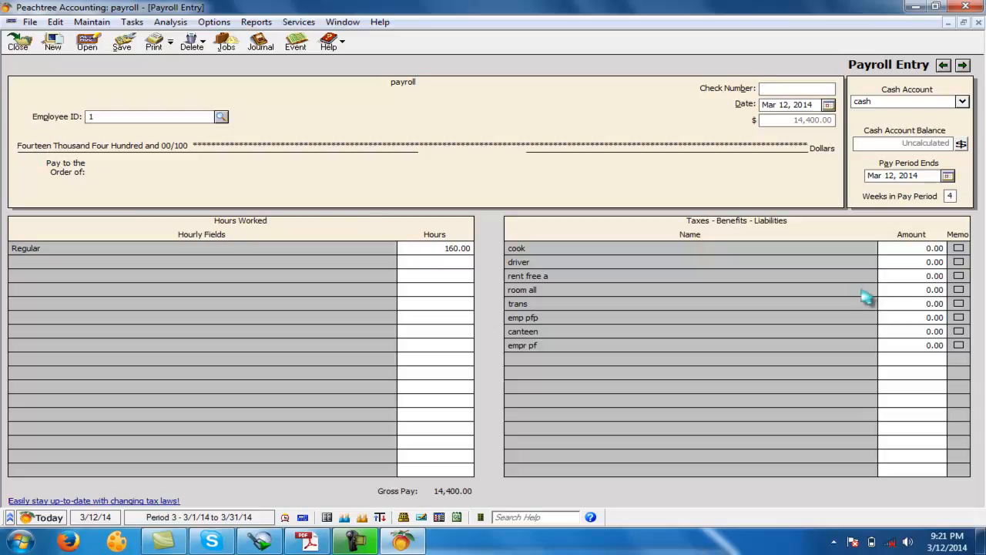
click(899, 262)
key(Down)
key(Down)
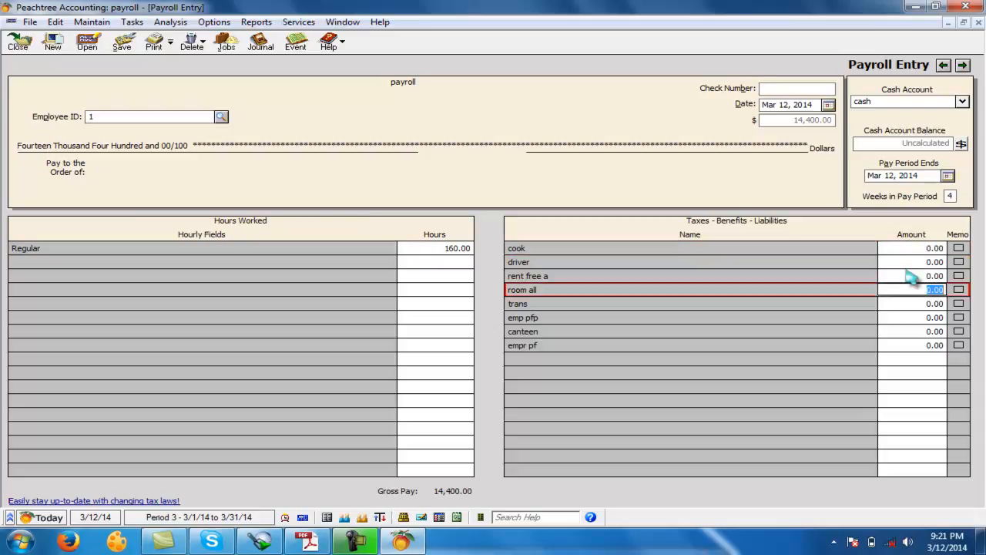
click(309, 541)
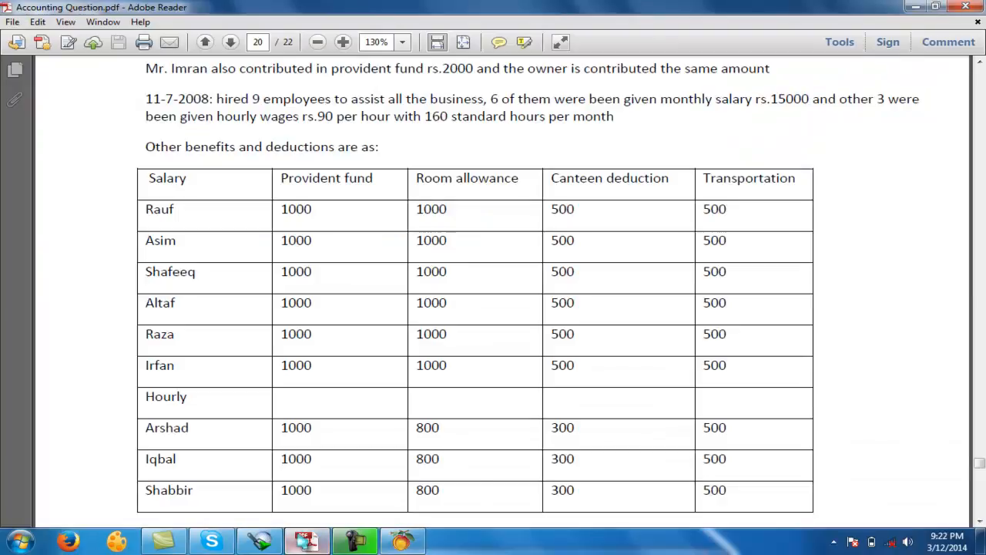
drag(432, 428, 416, 428)
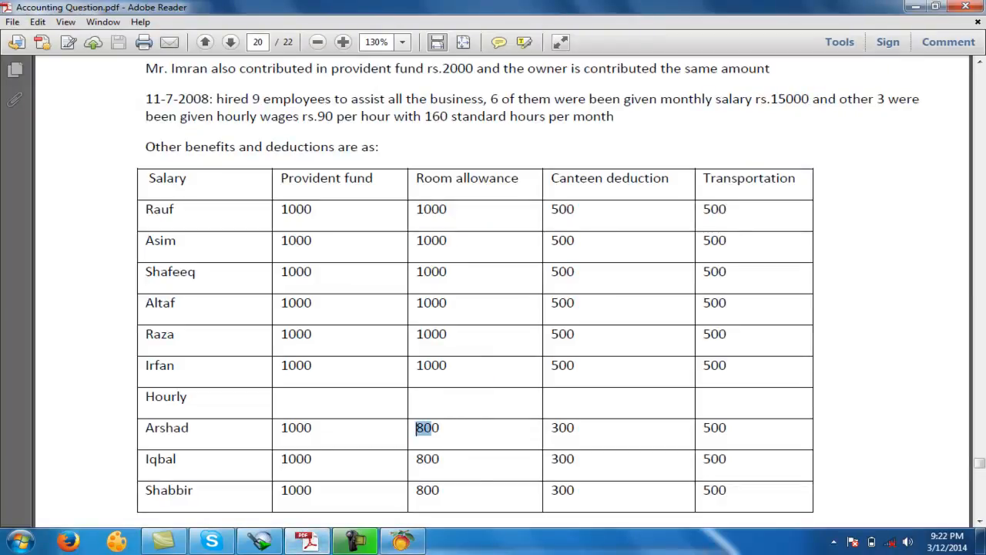
drag(552, 428, 574, 428)
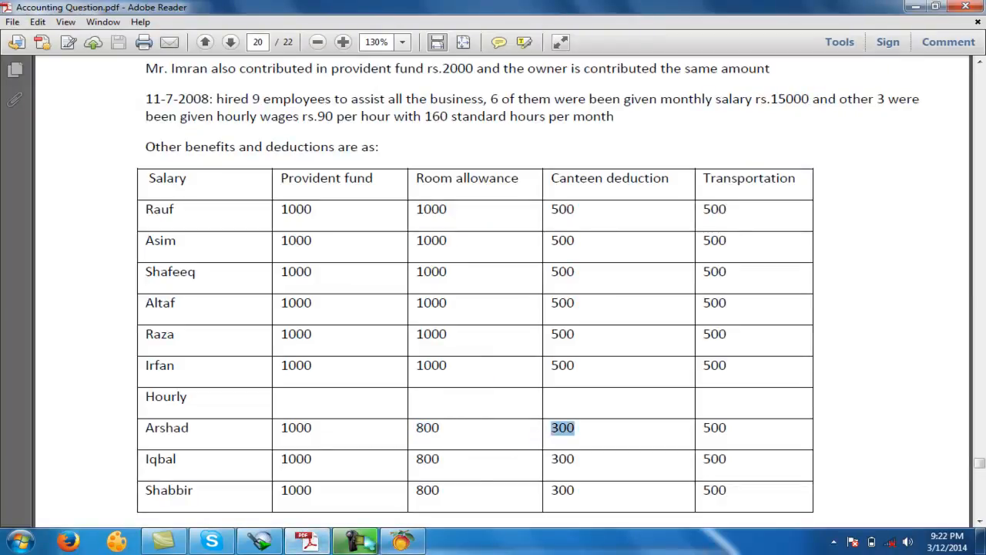
- Switch back to Peachtree and enter 800 for room all and 500 for trans for employee 1
click(399, 541)
click(929, 291)
text(800)
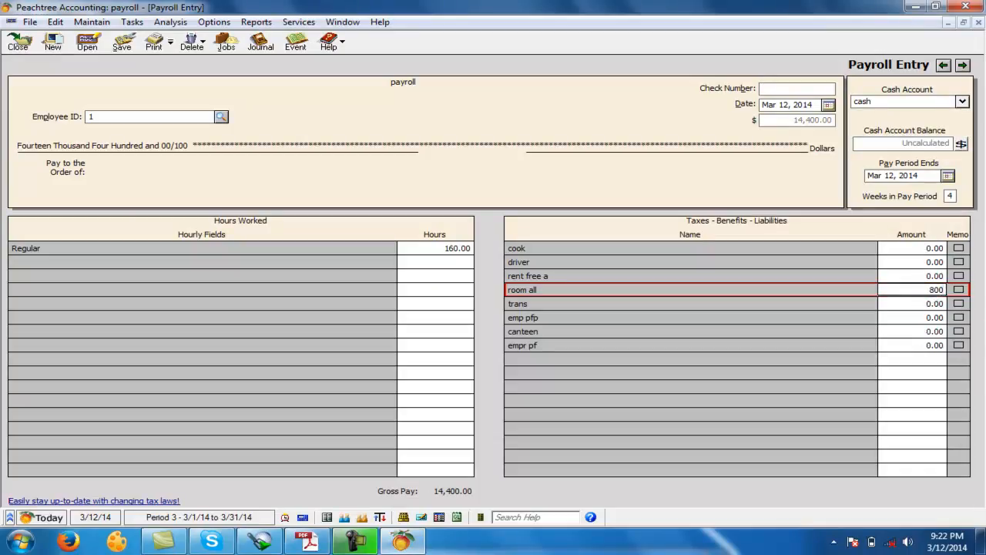
key(Tab)
text(50)
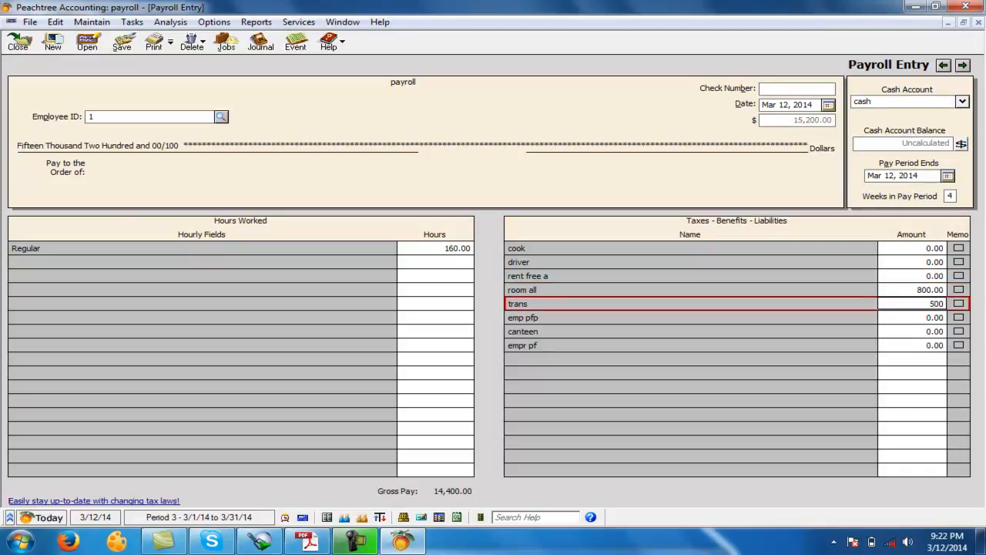
- Enter -1,000 for emp pfp, -300 for canteen and 1,000 for empr pf for employee 1, and save the payroll entry
key(Tab)
text(-)
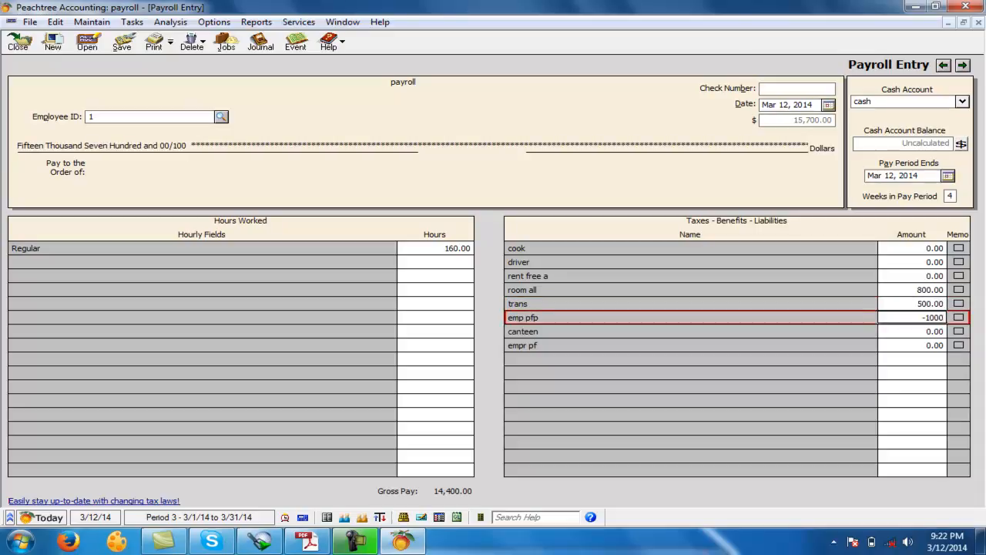
key(Tab)
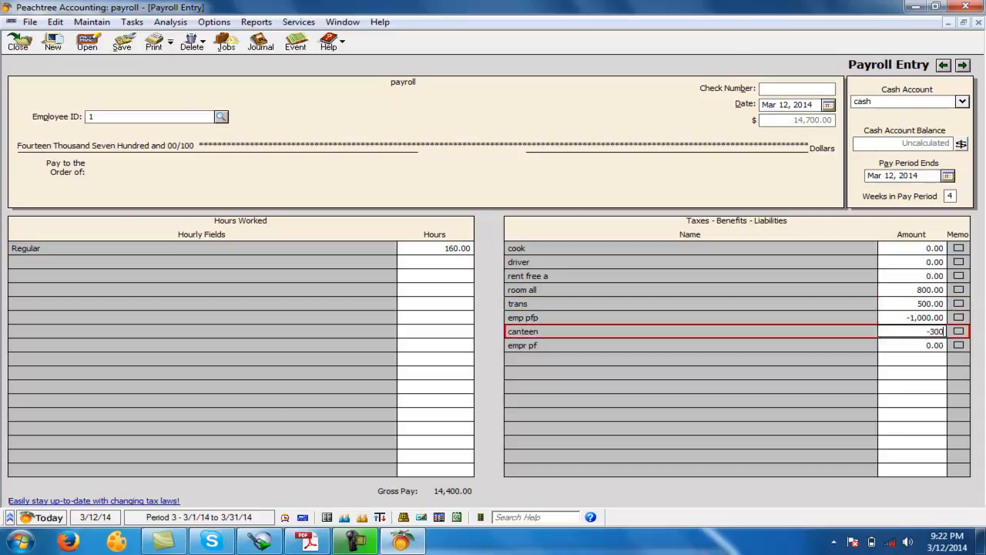
key(Tab)
text(1000)
key(Return)
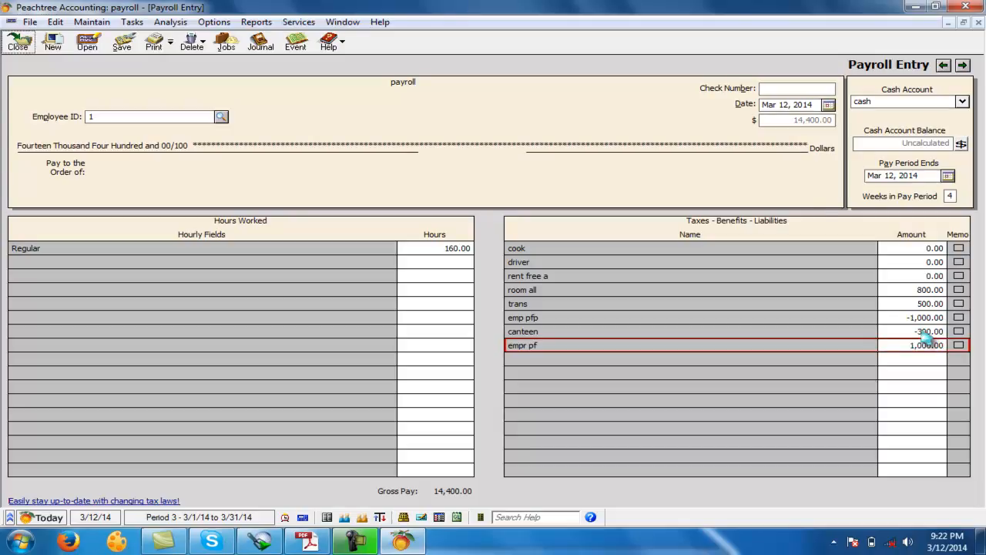
click(122, 42)
- Select employee 2 and enter 800 for room all and 500 for trans
click(222, 116)
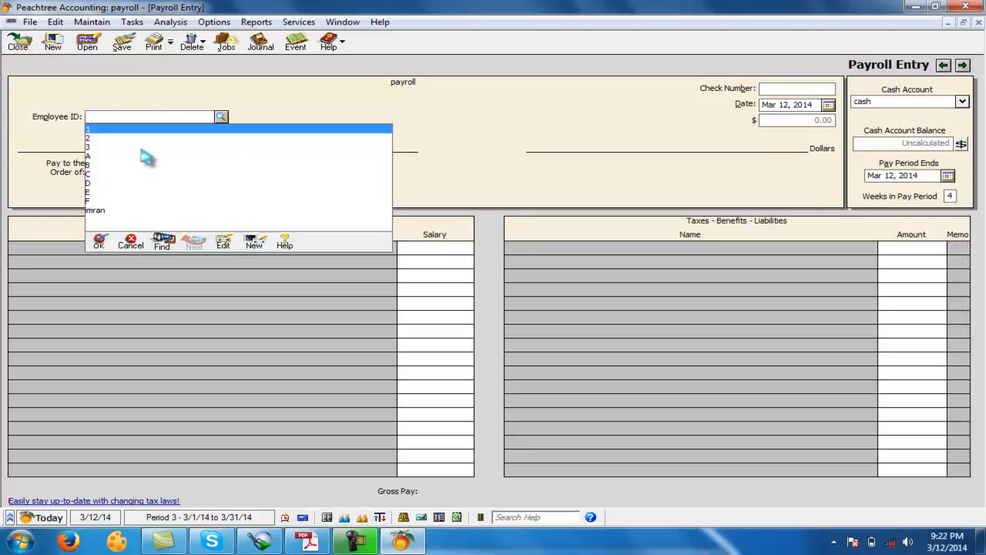
click(93, 138)
click(930, 304)
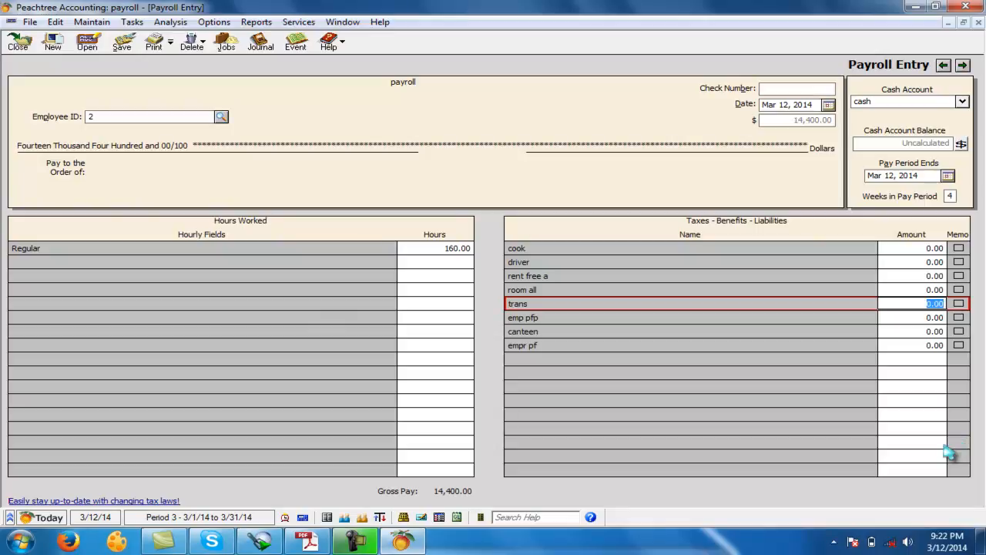
click(921, 280)
click(921, 289)
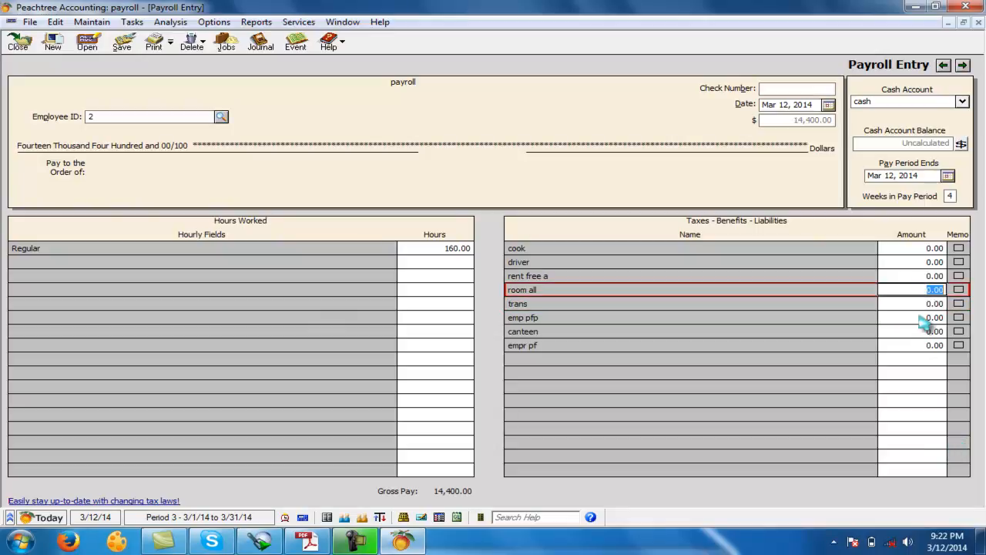
key(Tab)
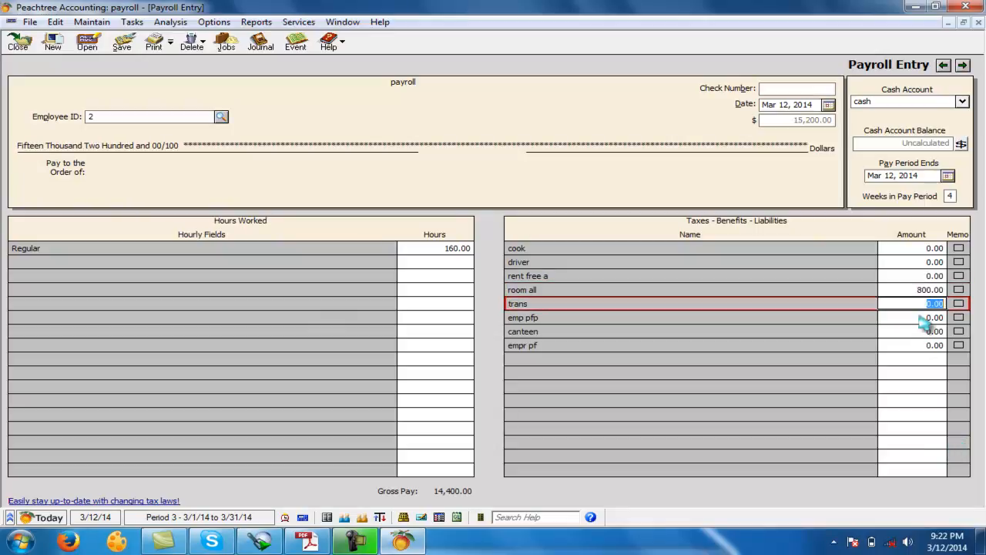
text(500)
- Enter -1,000 for emp pfp, -300 for canteen and 1,000 for empr pf for employee 2, and save the payroll entry
key(Tab)
text(-1000)
key(Tab)
text(-)
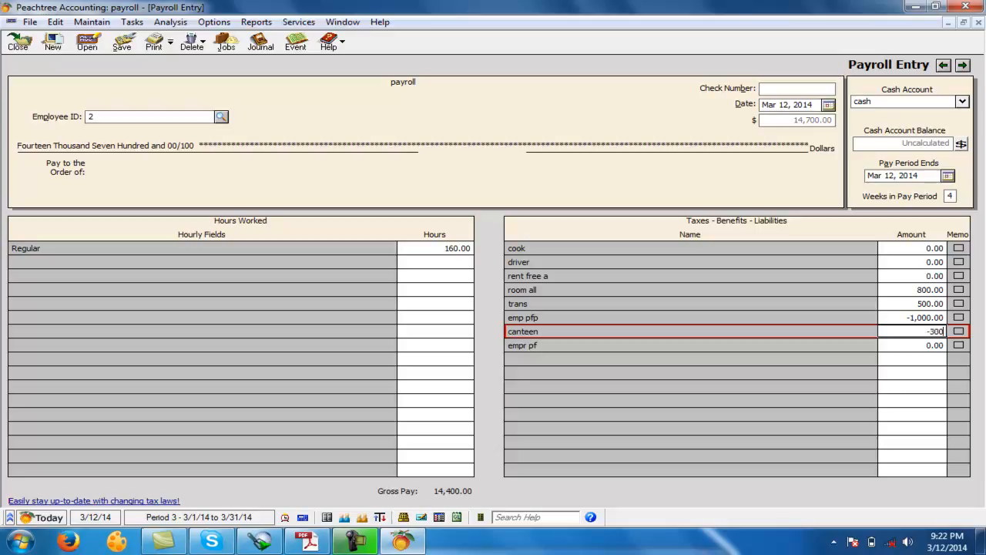
key(Tab)
text(1,000)
key(Tab)
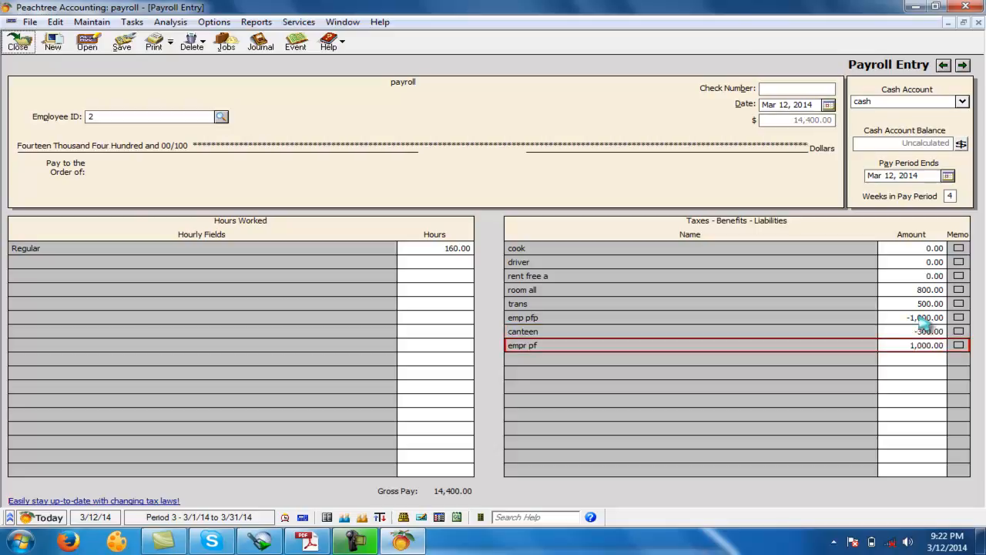
click(122, 42)
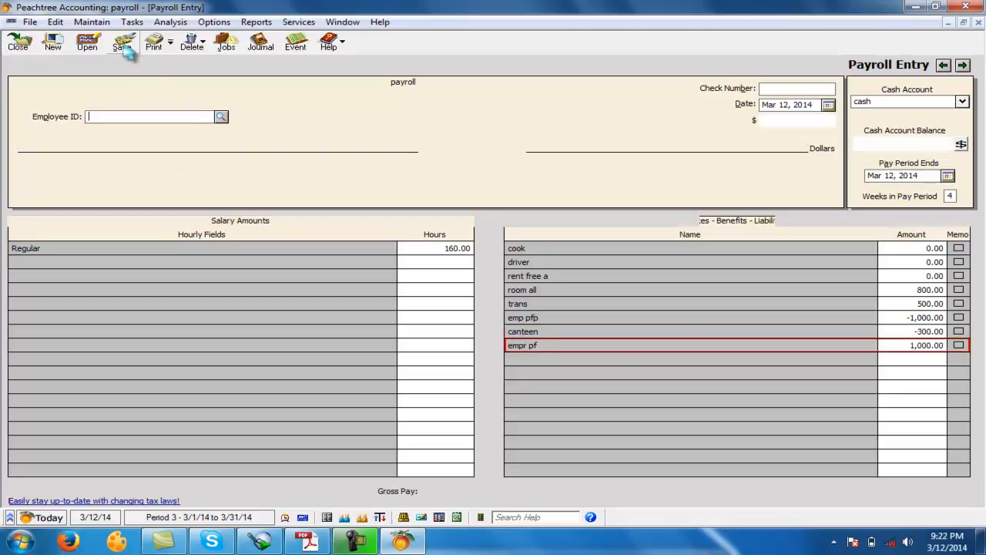
- Select employee 3 and enter 800 for room all and 500 for trans
click(221, 116)
click(114, 147)
click(114, 149)
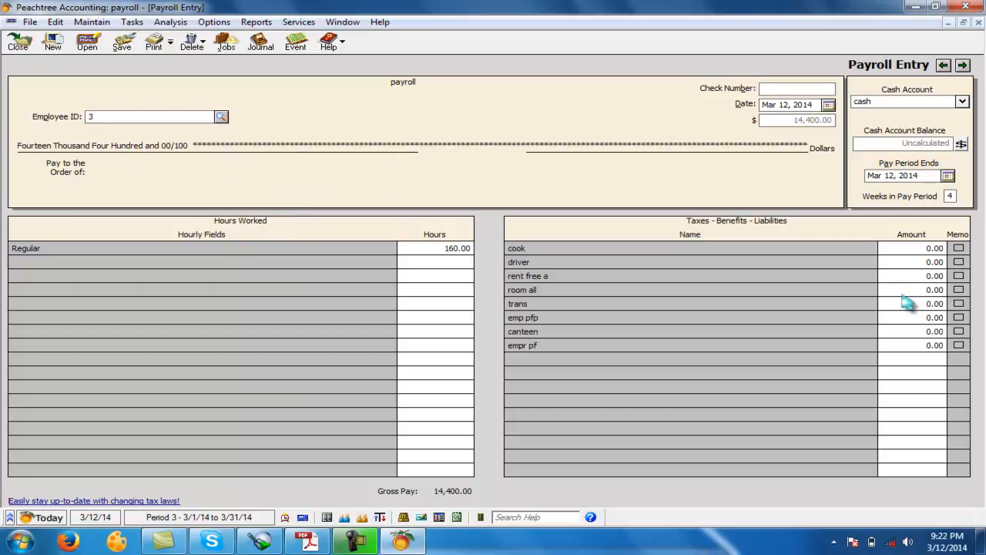
click(902, 290)
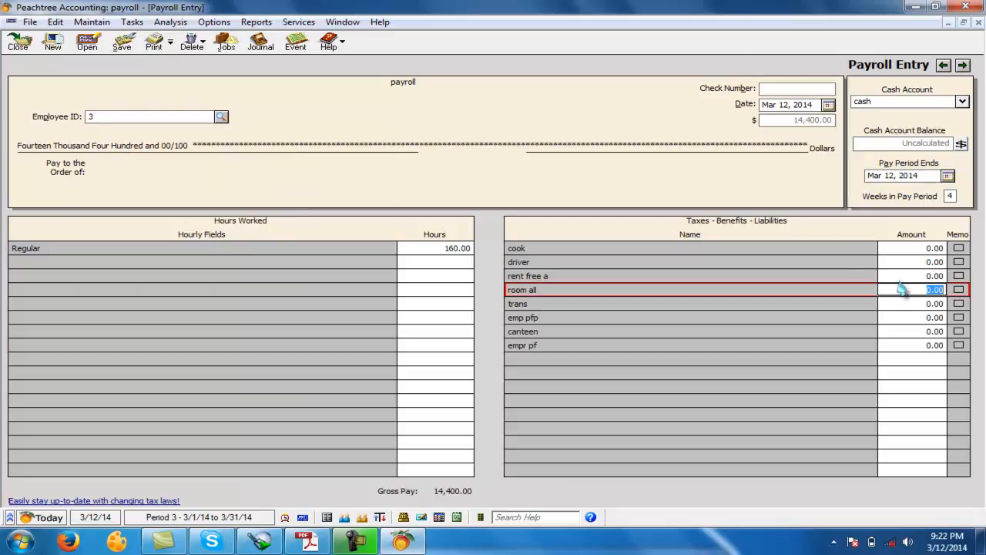
text(800)
key(Tab)
text(500)
- Enter -1,000 for emp pfp, -300 for canteen and 1,000 for empr pf for employee 3, and save the payroll entry
key(Tab)
text(-1,000)
key(Tab)
text(-300)
key(Tab)
text(1000)
key(Tab)
click(122, 42)
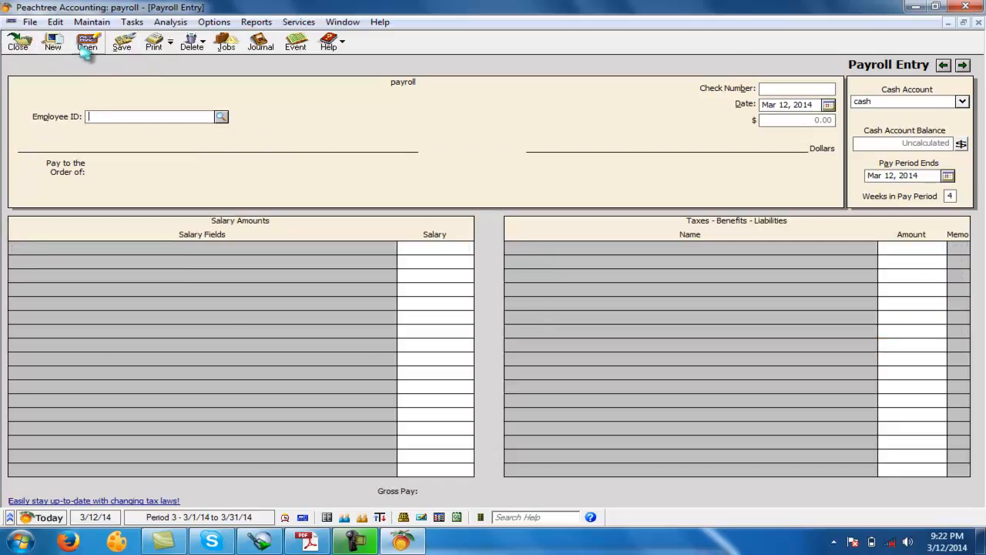
- Close the payroll entry window and display the standard income statement for the current period
click(17, 43)
click(238, 22)
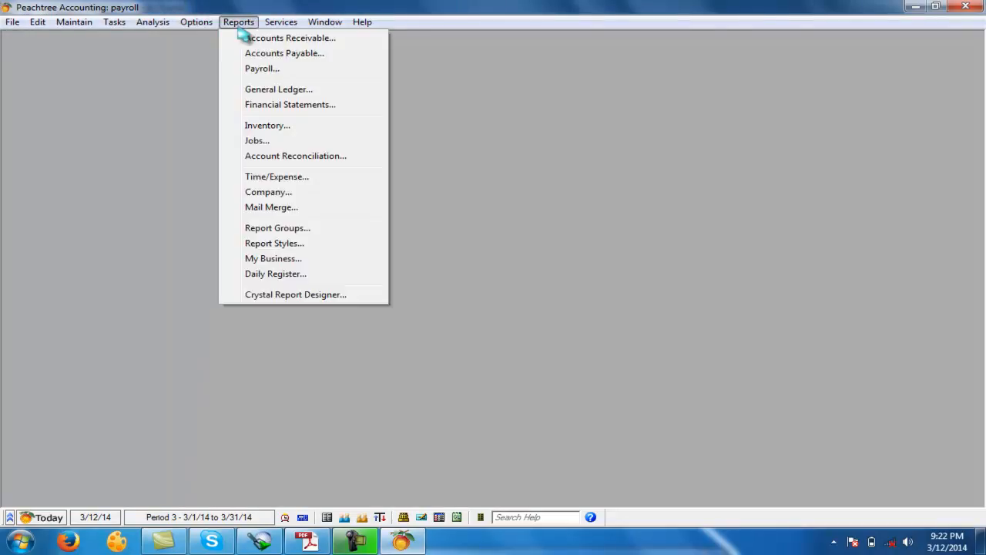
click(245, 107)
click(416, 240)
double_click(416, 225)
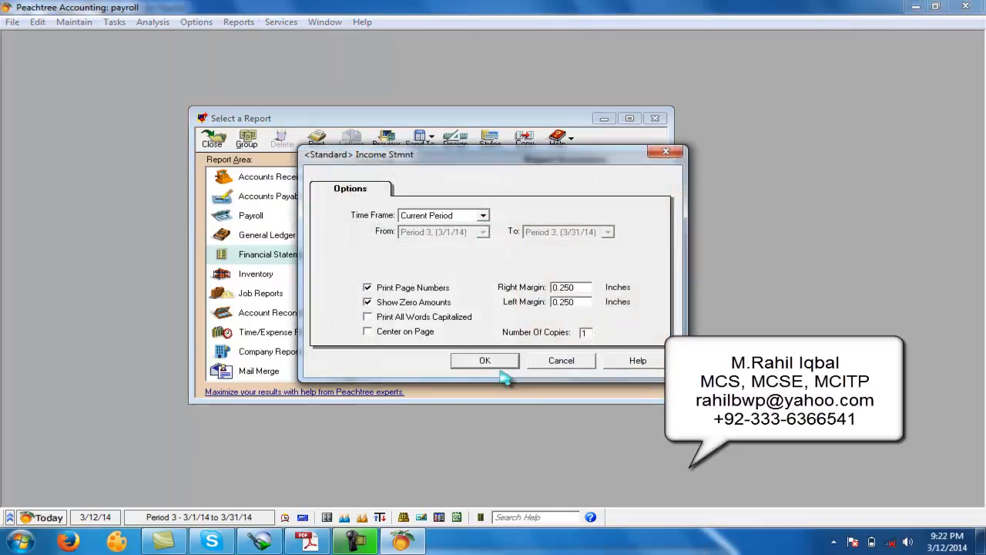
click(501, 363)
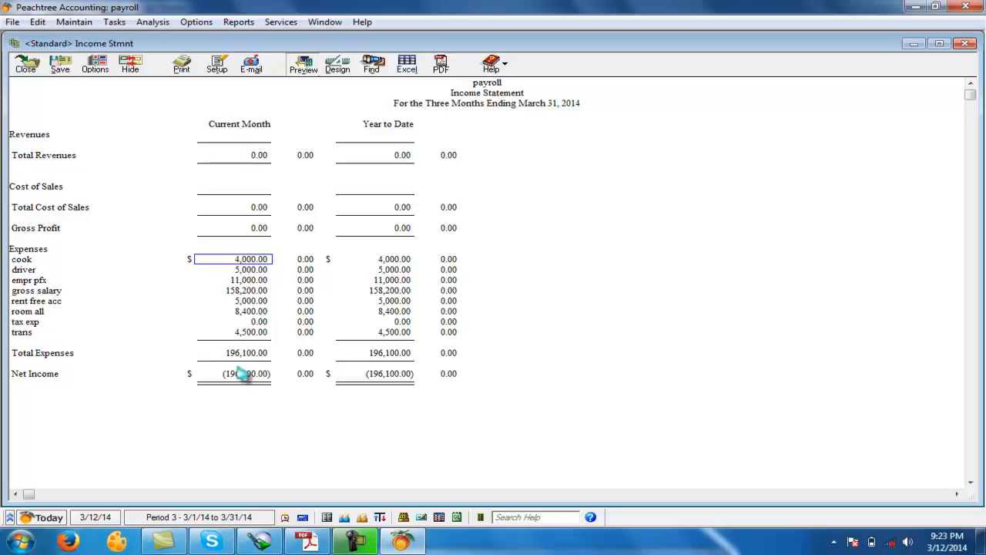
- Switch to the Accounting Question PDF in Adobe Reader and read the instructions below the benefits and deductions table
click(308, 542)
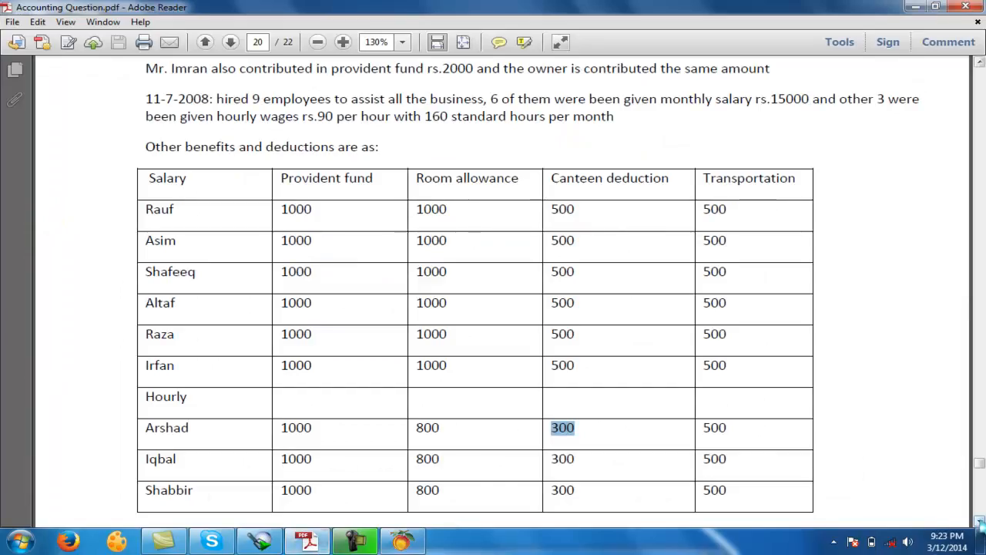
scroll(980, 523, down, 5)
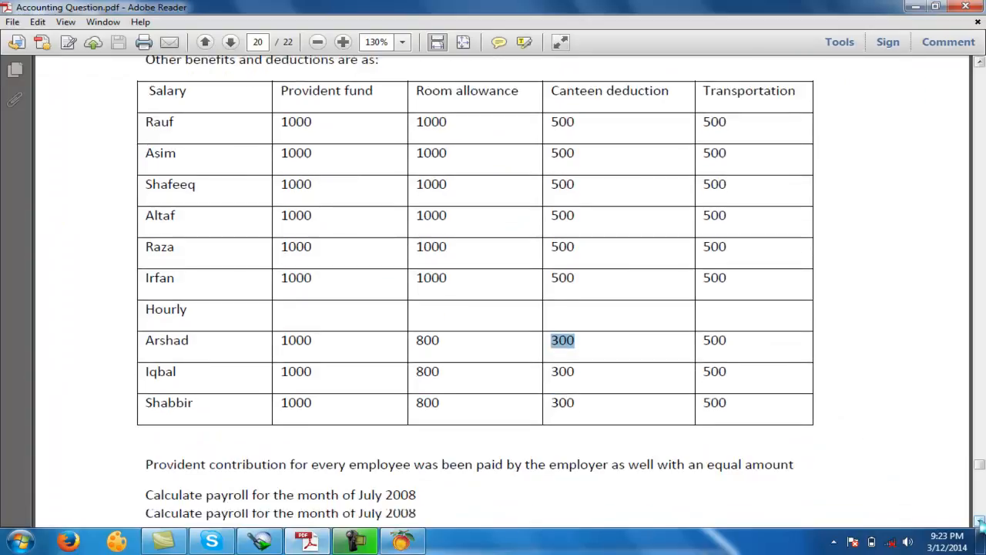
click(354, 542)
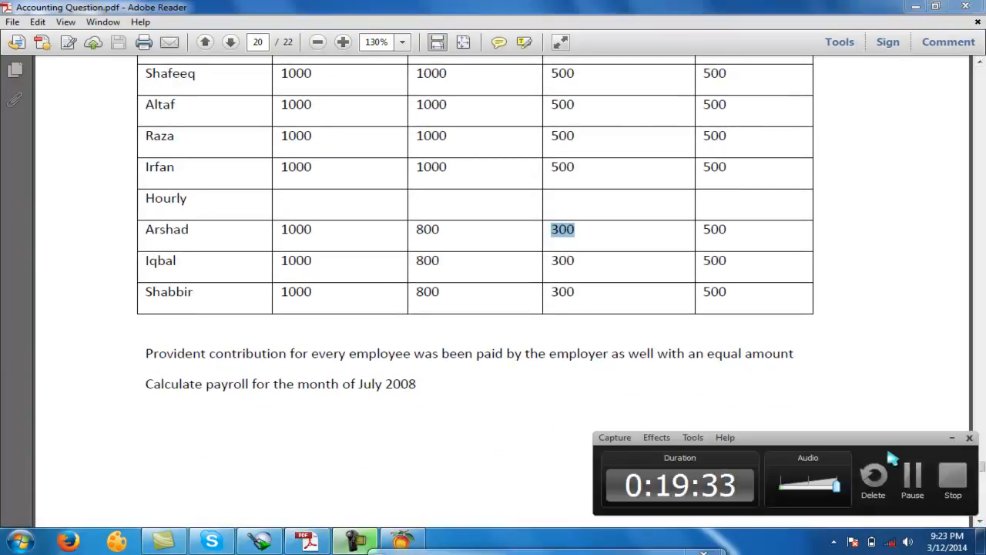
click(951, 439)
- Switch to Peachtree, display the standard balance sheet in place of the income statement, and select the canteen det amount under current liabilities
click(308, 541)
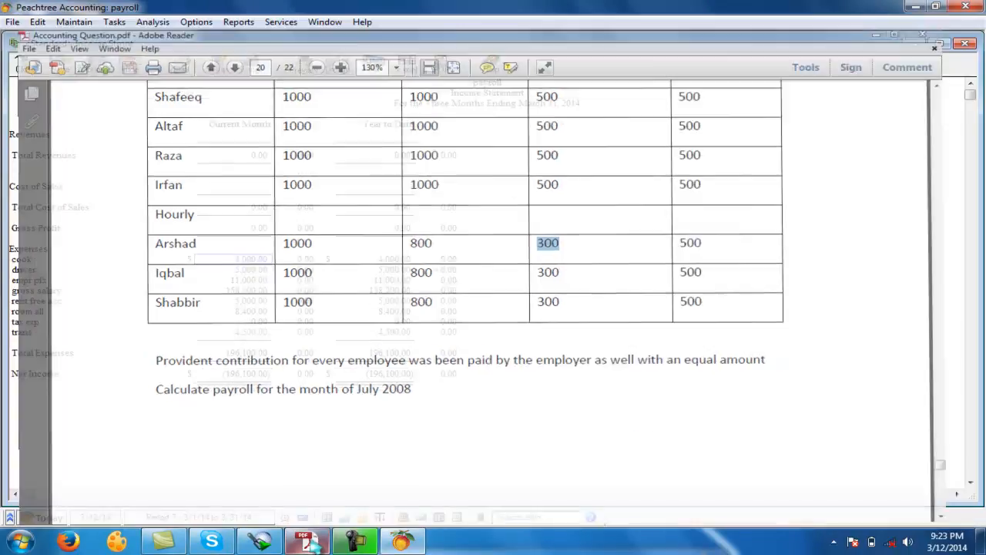
click(28, 68)
double_click(408, 188)
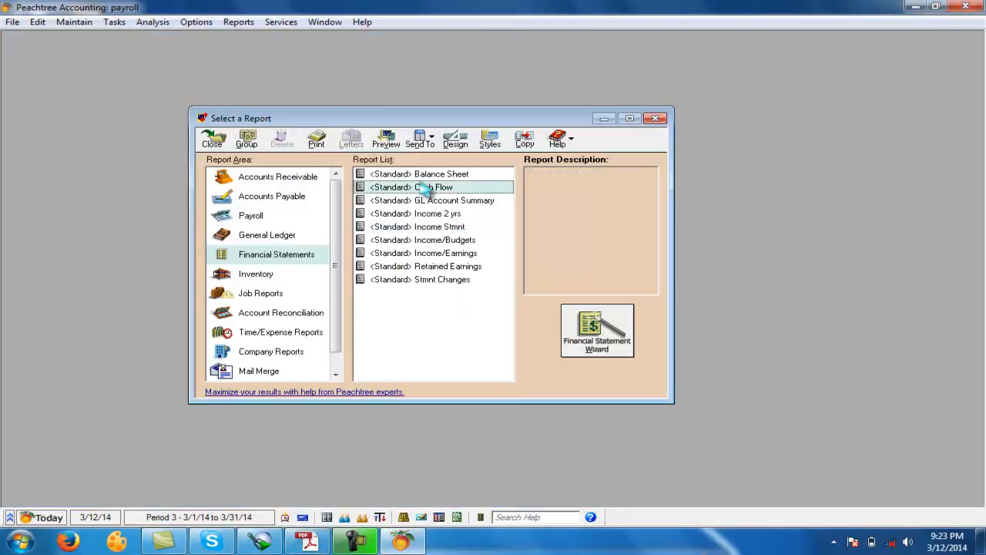
click(550, 359)
double_click(431, 174)
click(493, 363)
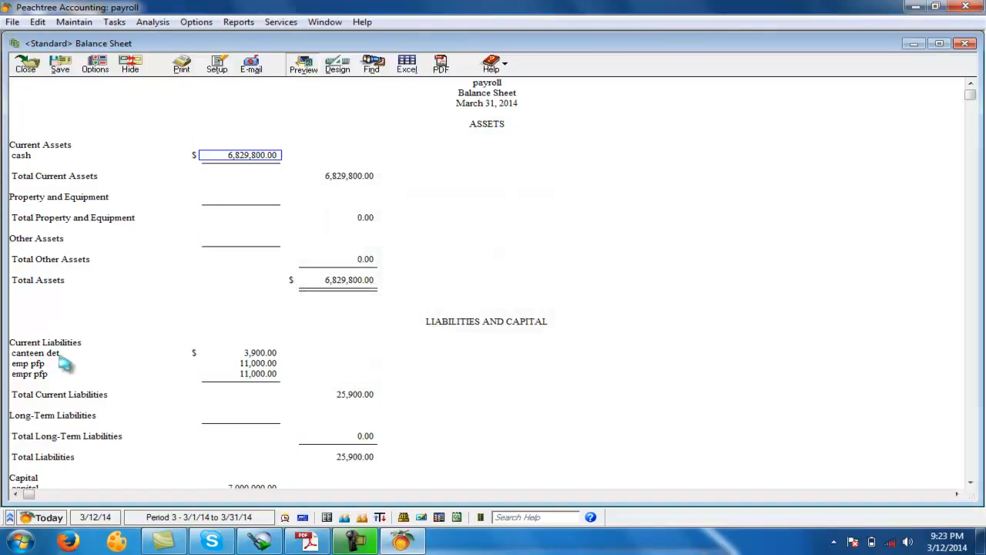
click(254, 352)
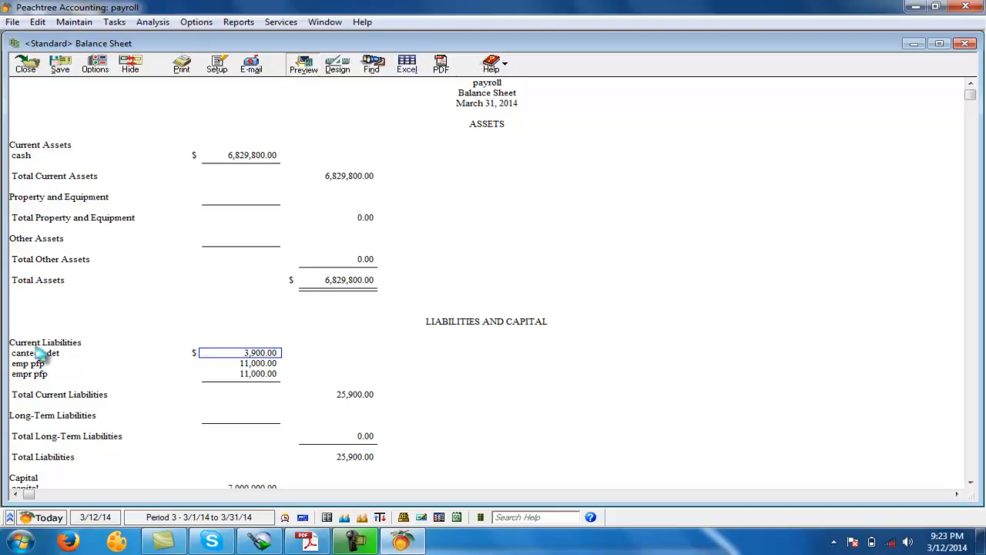
click(114, 22)
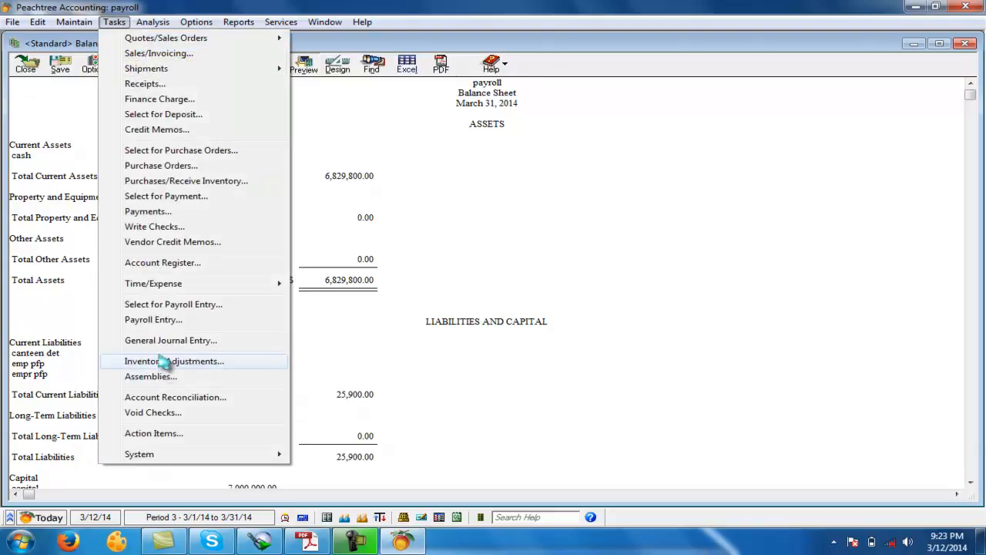
click(155, 342)
click(77, 140)
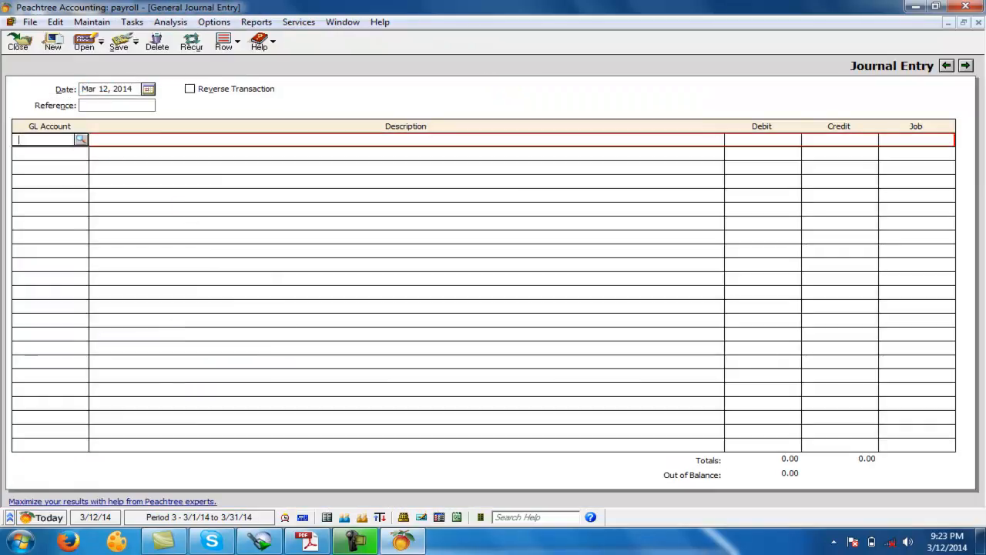
click(17, 43)
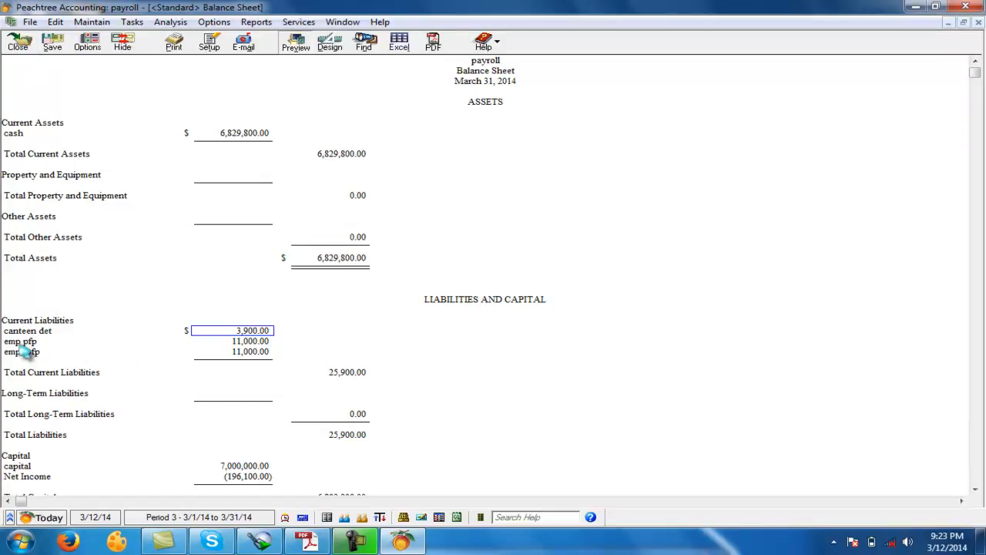
- Select the emp pfp amount in the balance sheet and compare it with the provident fund column of the Accounting Question PDF in Adobe Reader
key(Down)
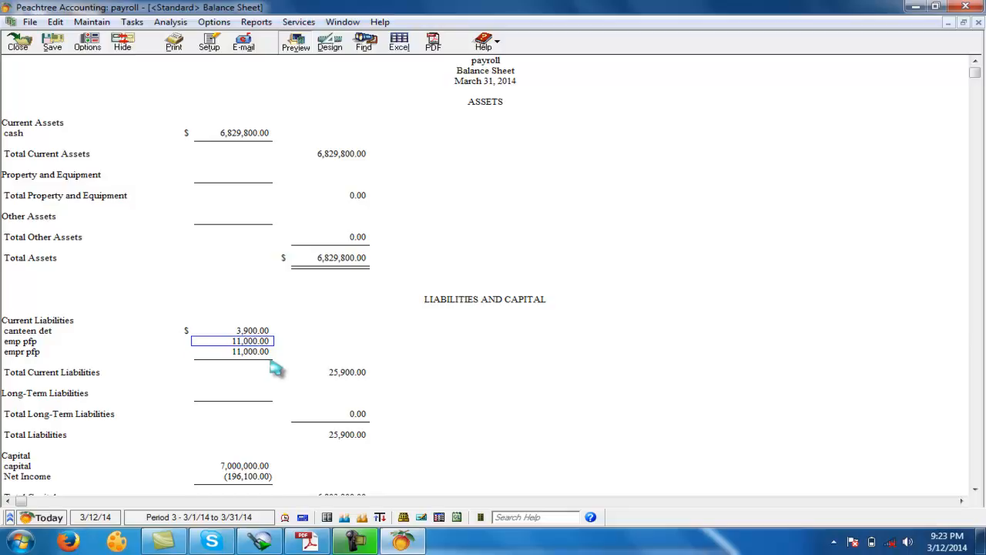
click(309, 542)
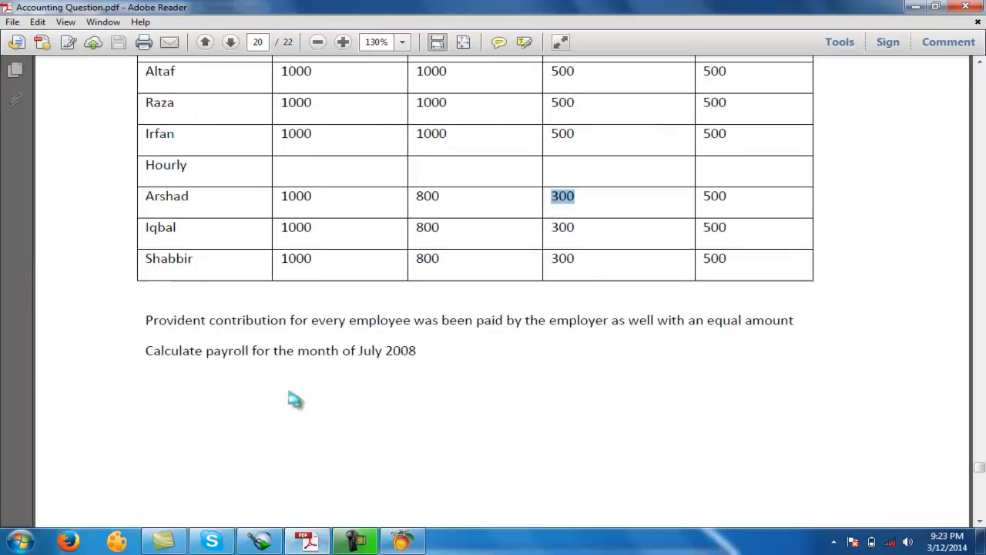
scroll(286, 393, up, 5)
drag(312, 269, 304, 301)
click(311, 425)
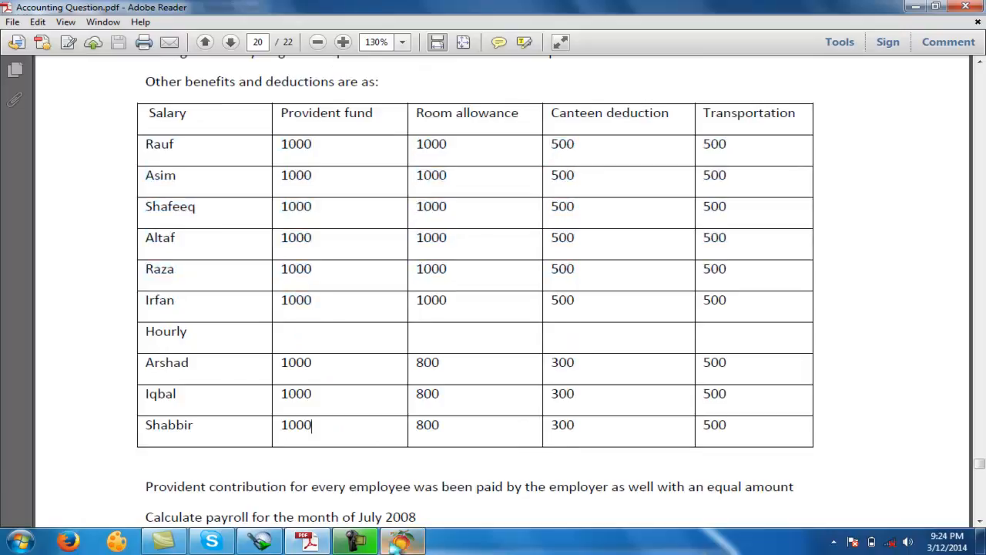
- Switch back to Peachtree, close the balance sheet and the report selection window, and exit the program
click(396, 544)
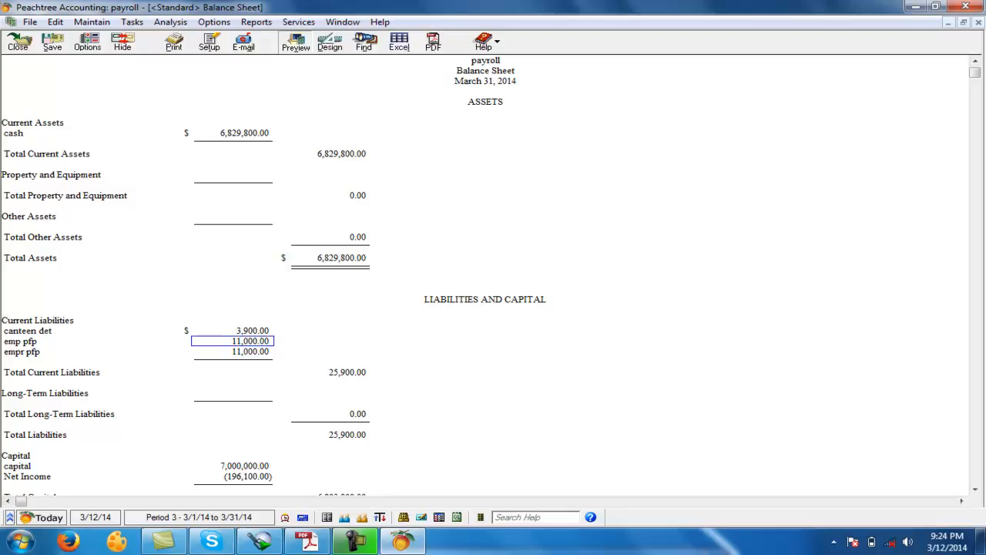
click(18, 45)
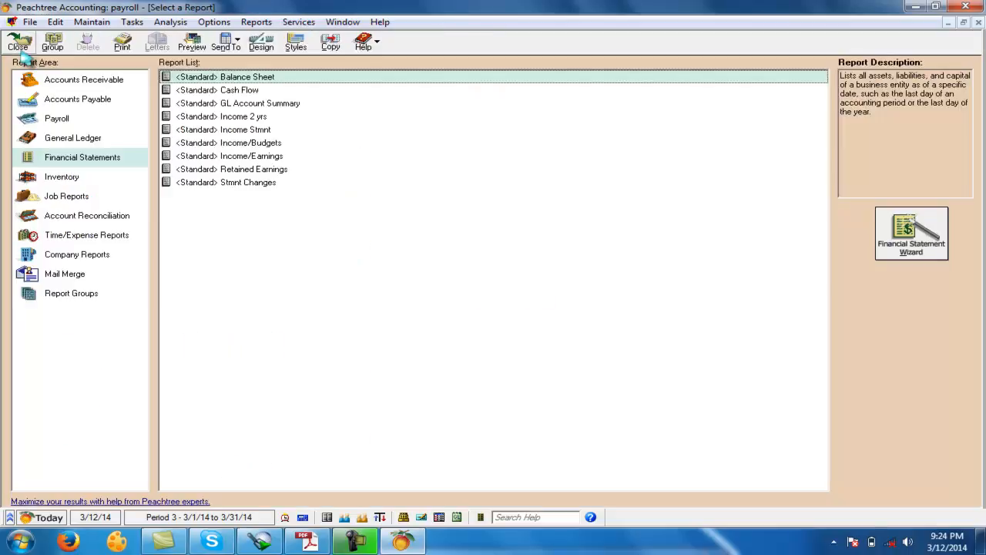
click(19, 50)
click(965, 6)
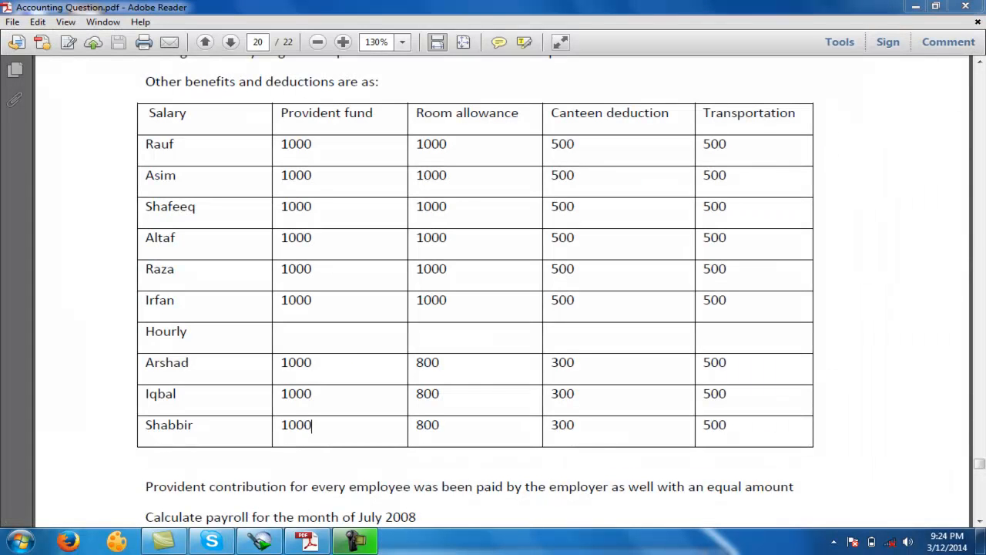
- Go back to the first page of the Accounting Question PDF and close Adobe Reader to return to the desktop
drag(979, 468, 979, 71)
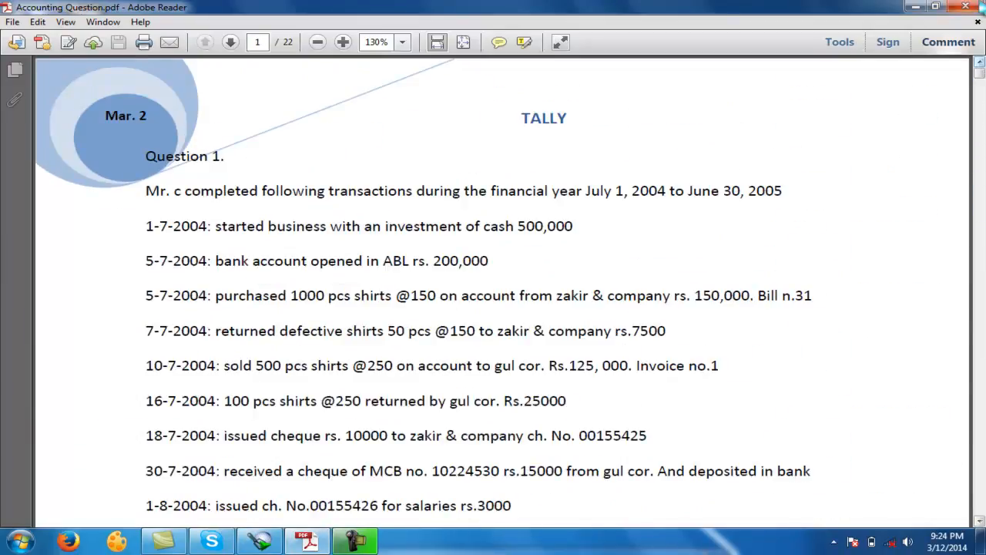
click(971, 7)
right_click(239, 277)
click(248, 293)
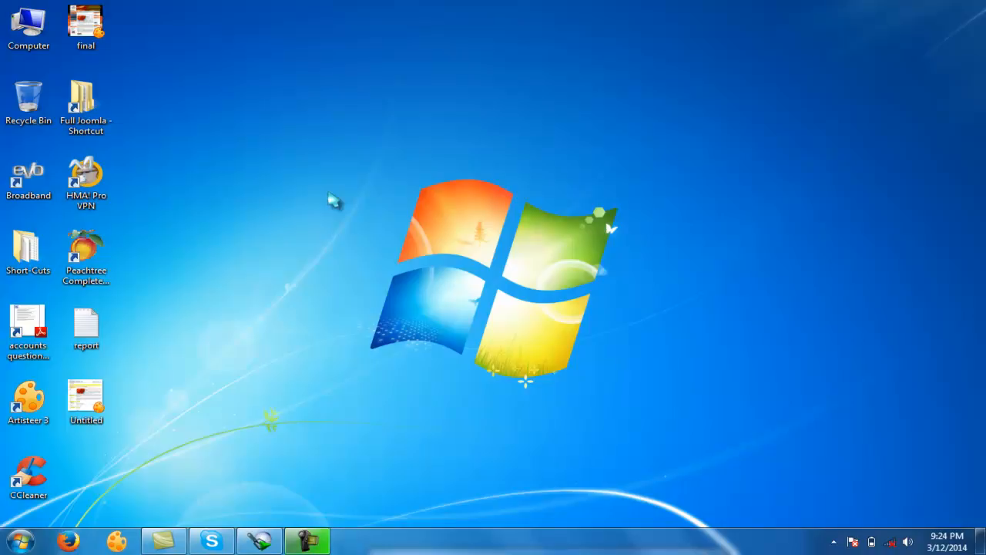